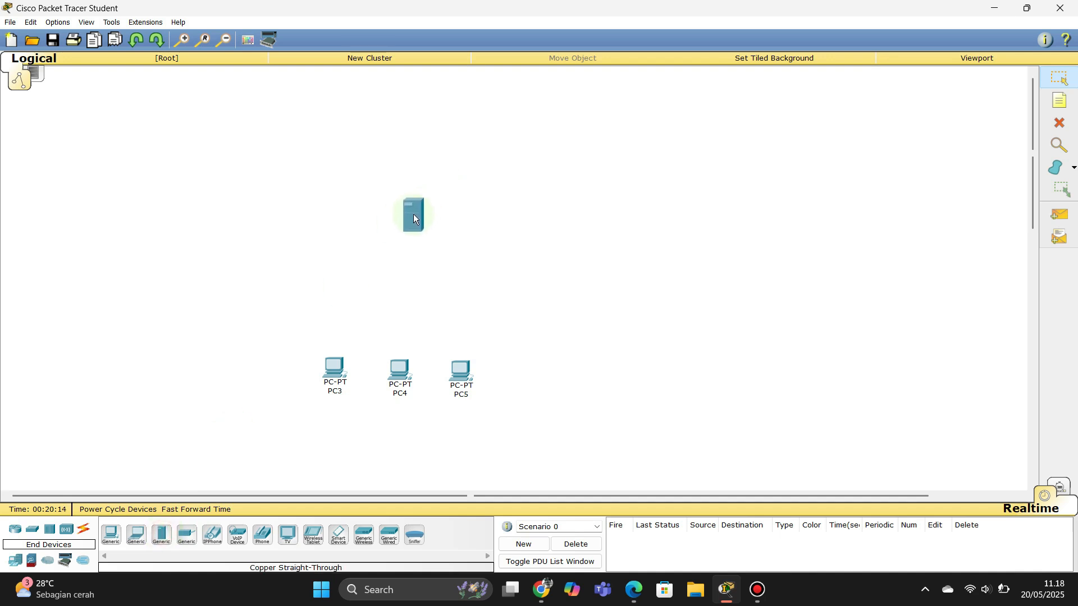
# Step: Place a 2950-24 switch, Switch1, on the canvas below Server1
pyautogui.click(31, 536)
pyautogui.click(112, 534)
pyautogui.click(411, 294)
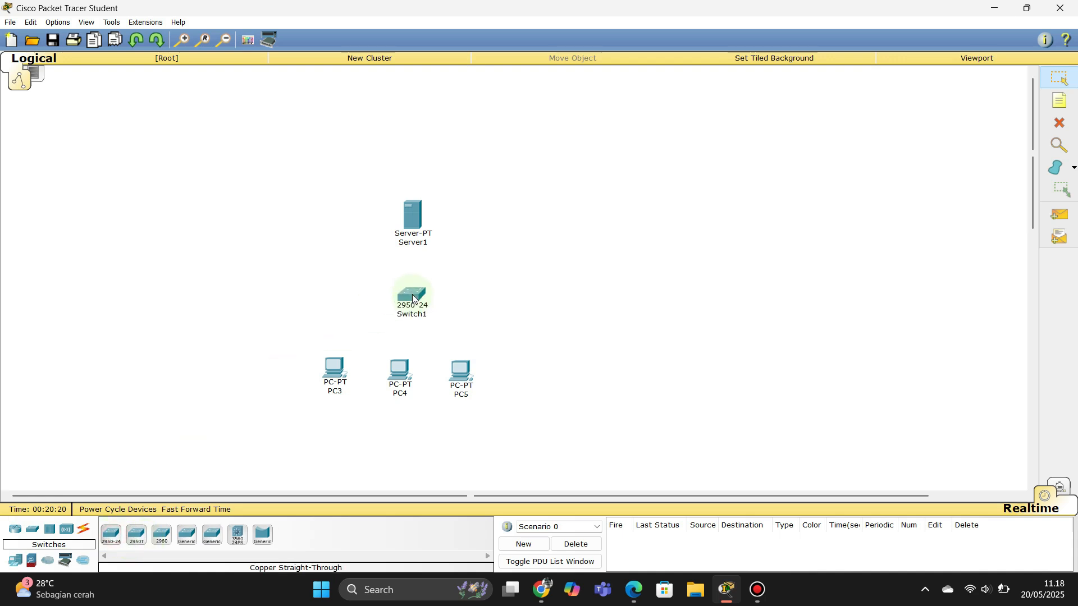
# Step: Cable PC3 and PC4 FastEthernet0 to Switch1 Fa0/1 and Fa0/2 with straight-through copper
pyautogui.click(84, 529)
pyautogui.click(162, 540)
pyautogui.click(336, 369)
pyautogui.click(373, 387)
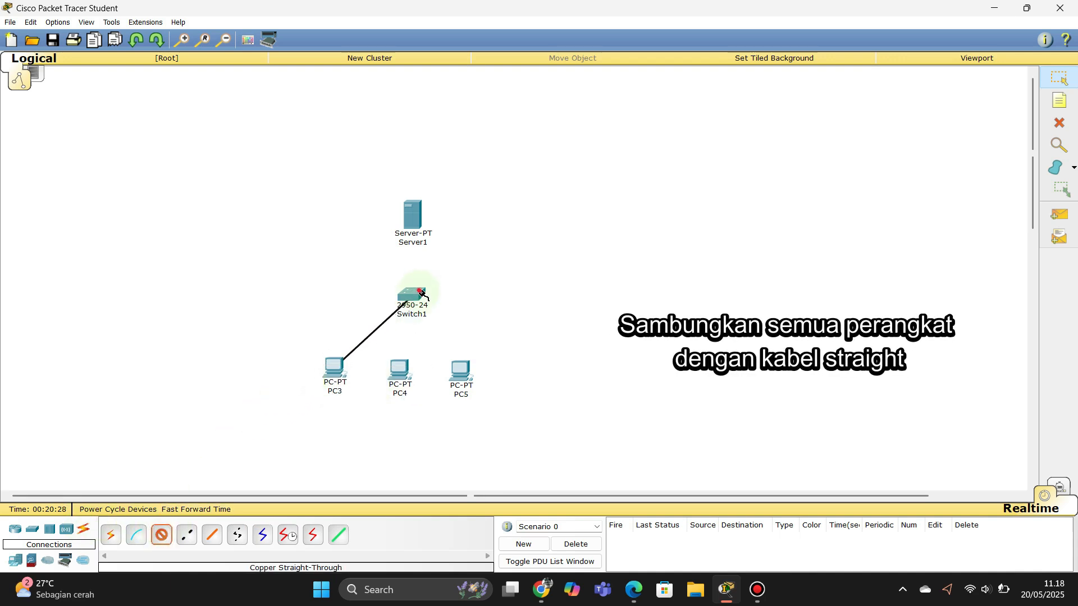
pyautogui.click(423, 296)
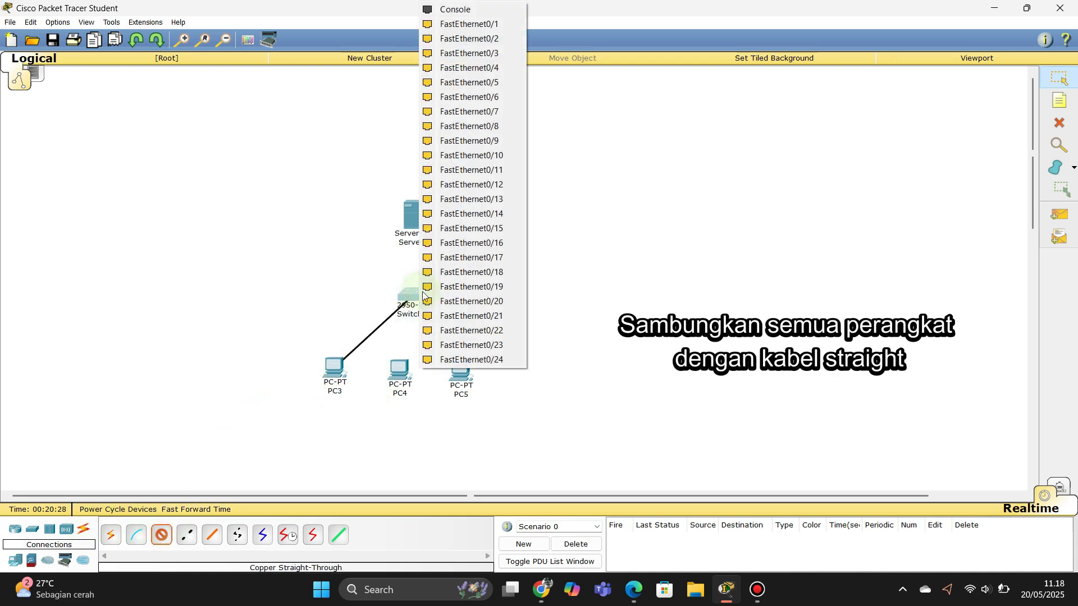
pyautogui.click(478, 24)
pyautogui.click(161, 535)
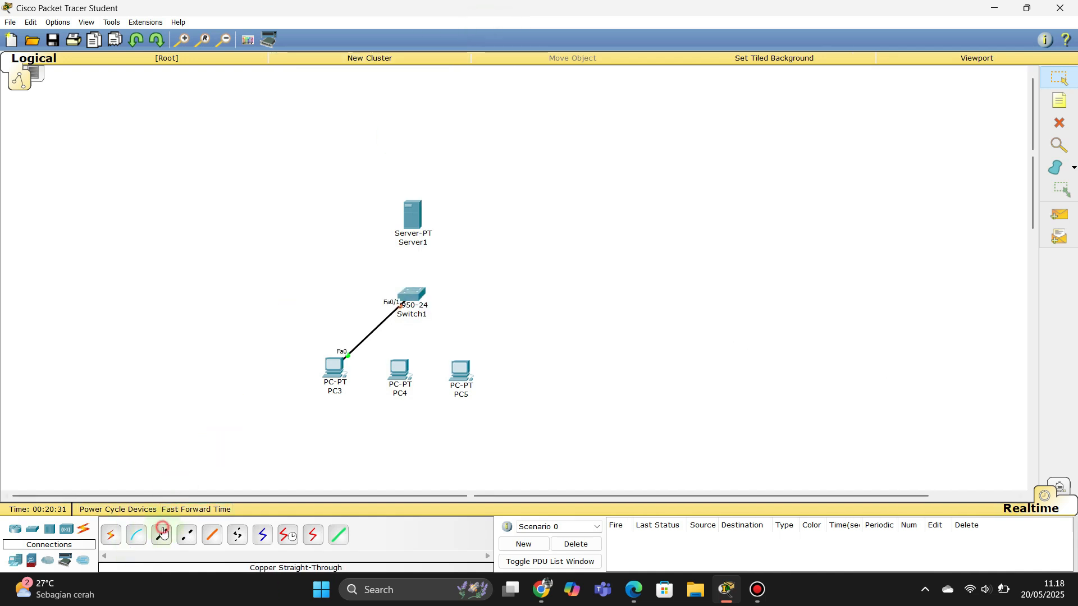
pyautogui.click(393, 373)
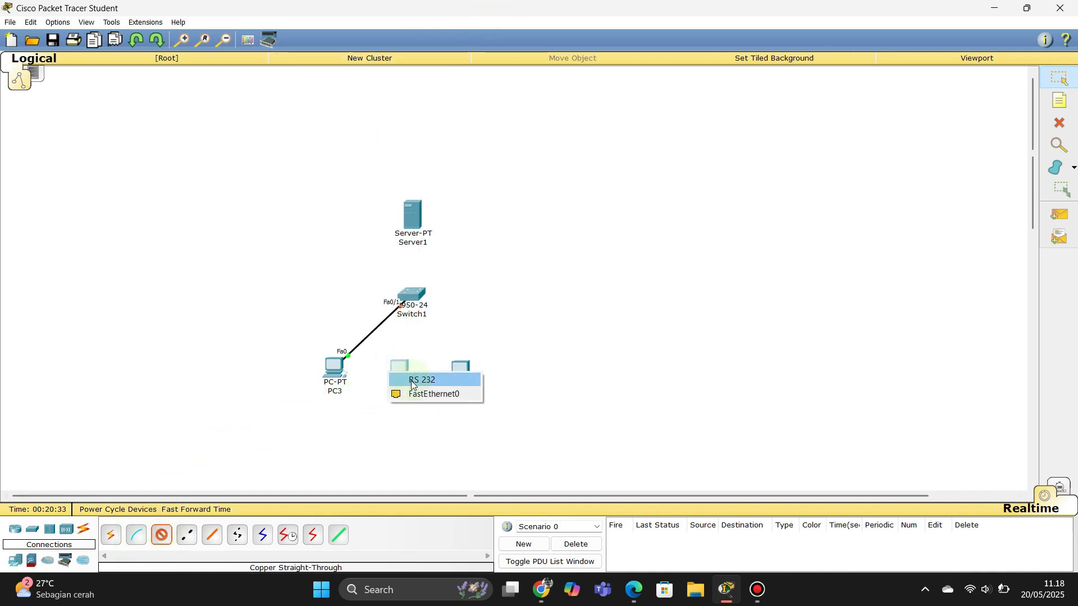
pyautogui.click(411, 392)
pyautogui.click(412, 291)
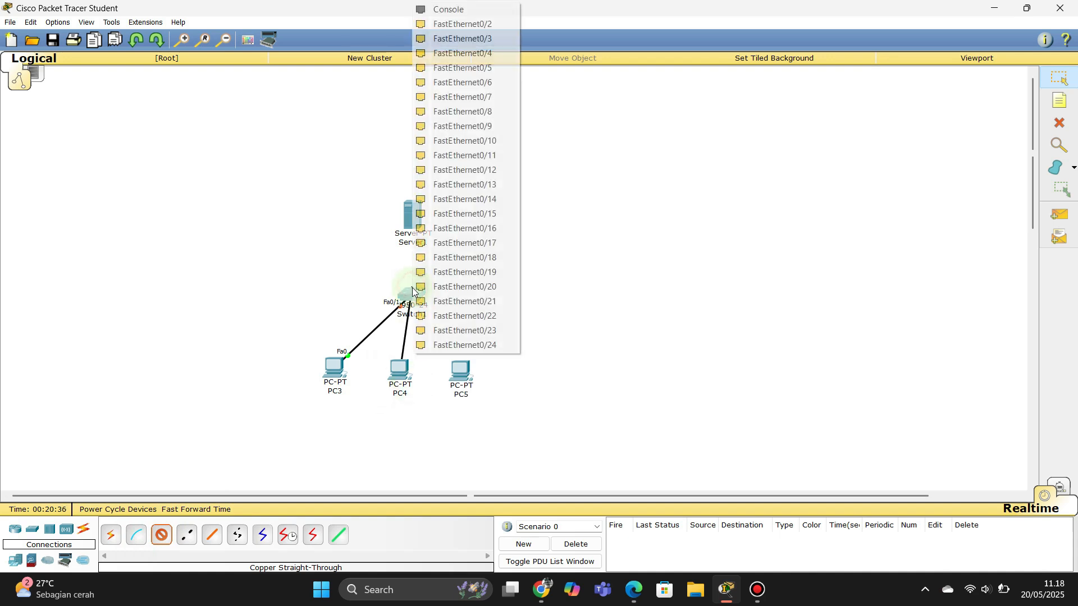
pyautogui.click(487, 24)
# Step: Cable PC5 to Switch1 Fa0/3 and Switch1 Fa0/4 to Server1's FastEthernet0
pyautogui.click(162, 535)
pyautogui.click(460, 371)
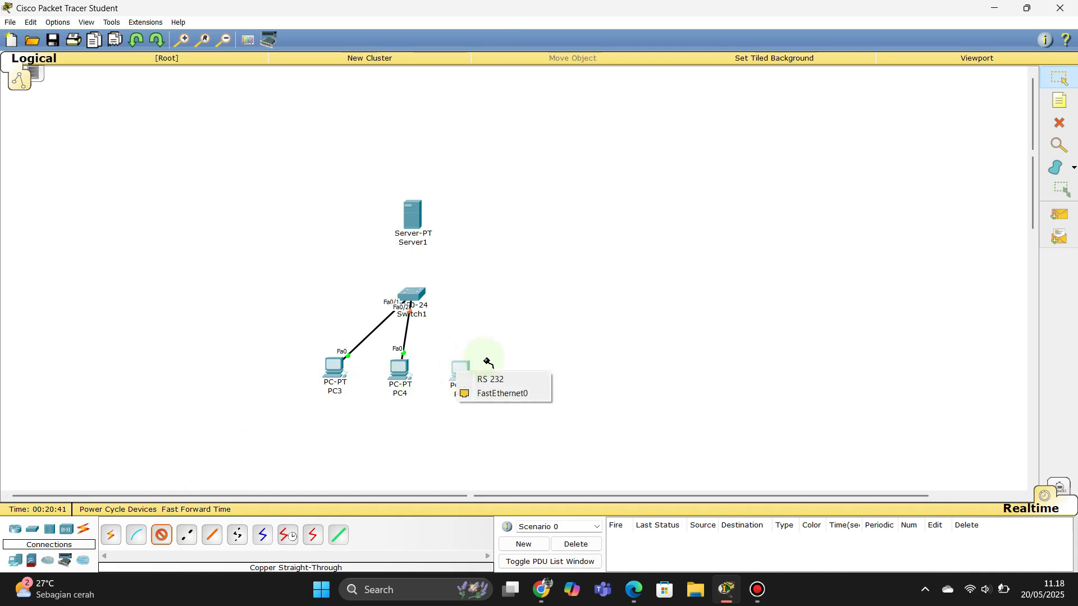
pyautogui.click(480, 394)
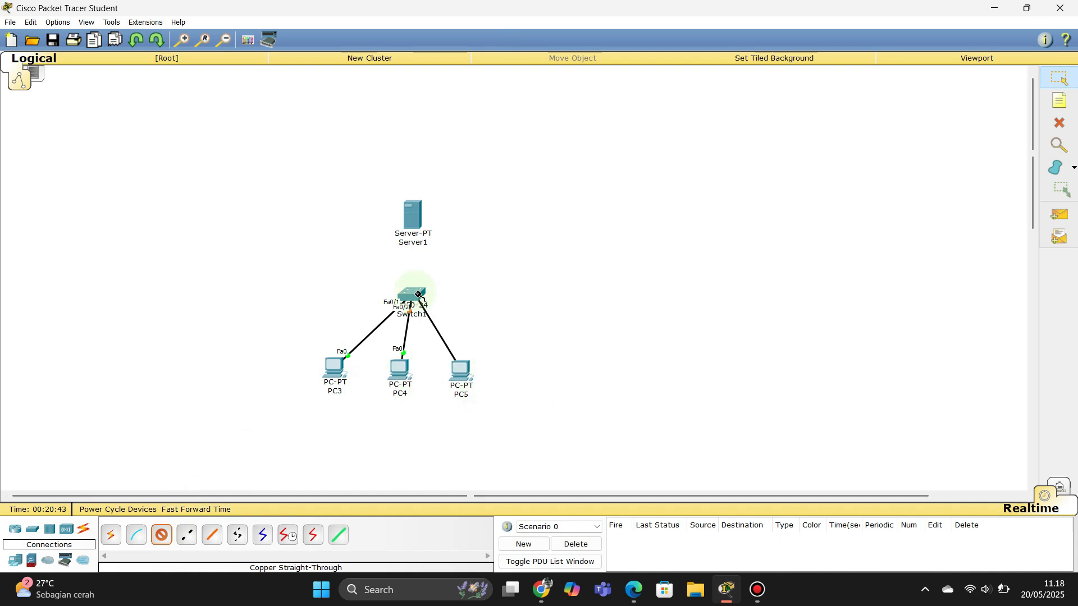
pyautogui.click(418, 293)
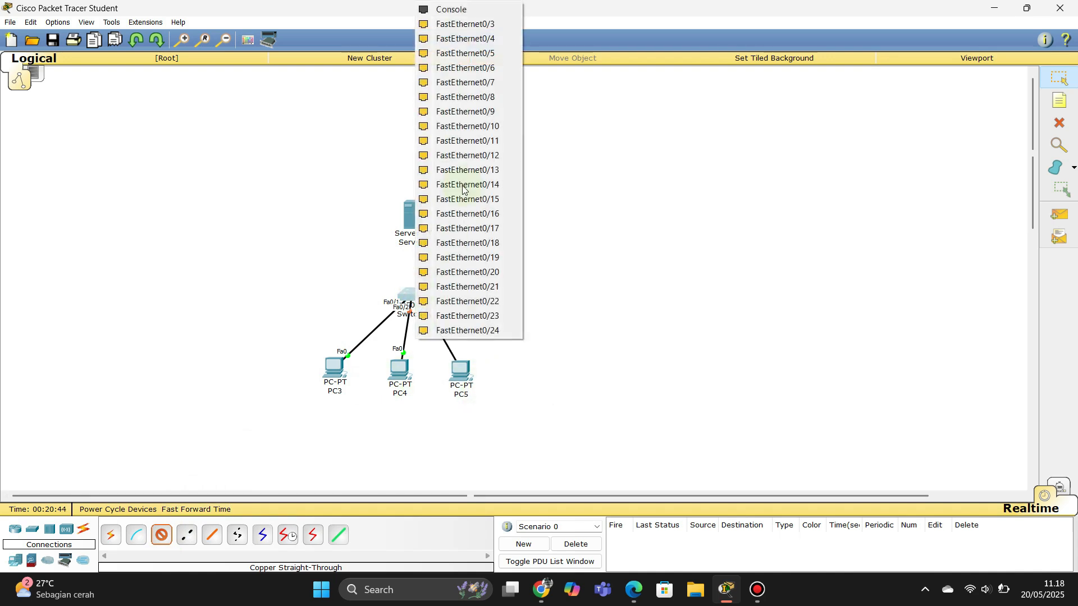
pyautogui.click(458, 25)
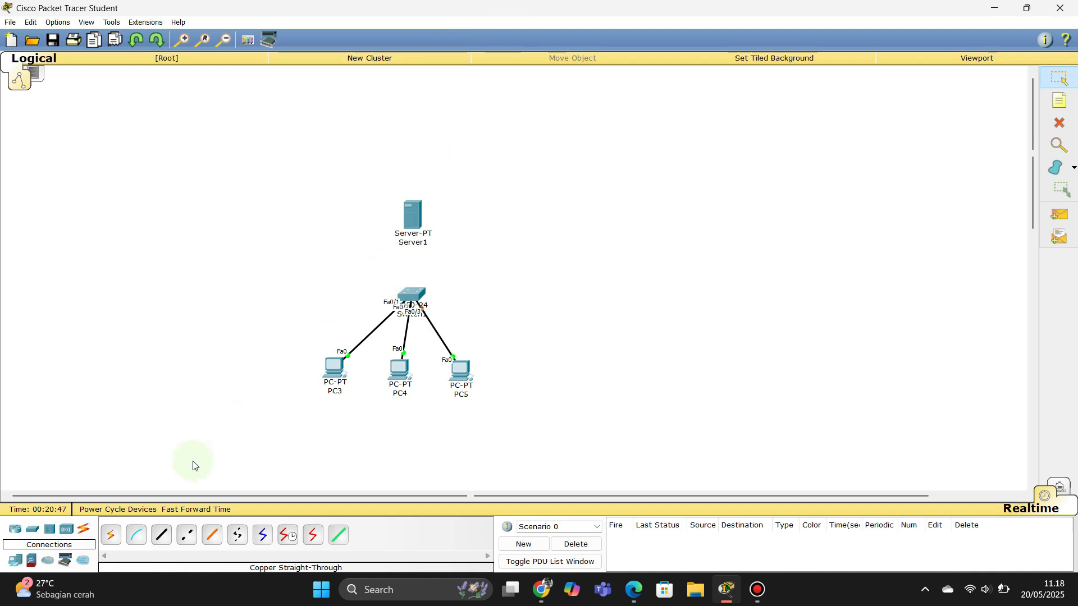
pyautogui.click(164, 542)
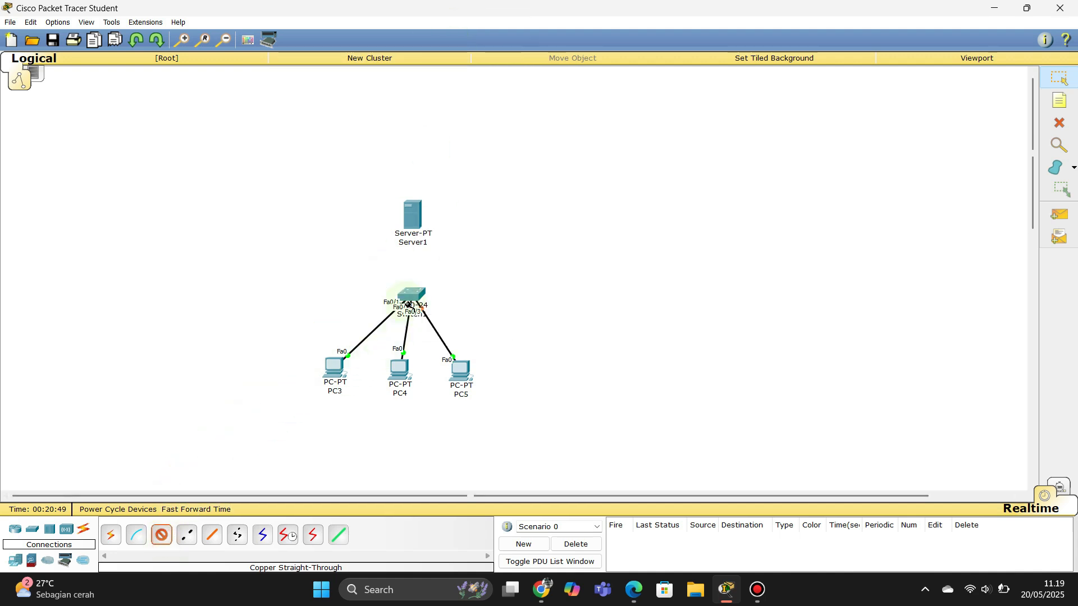
pyautogui.click(410, 293)
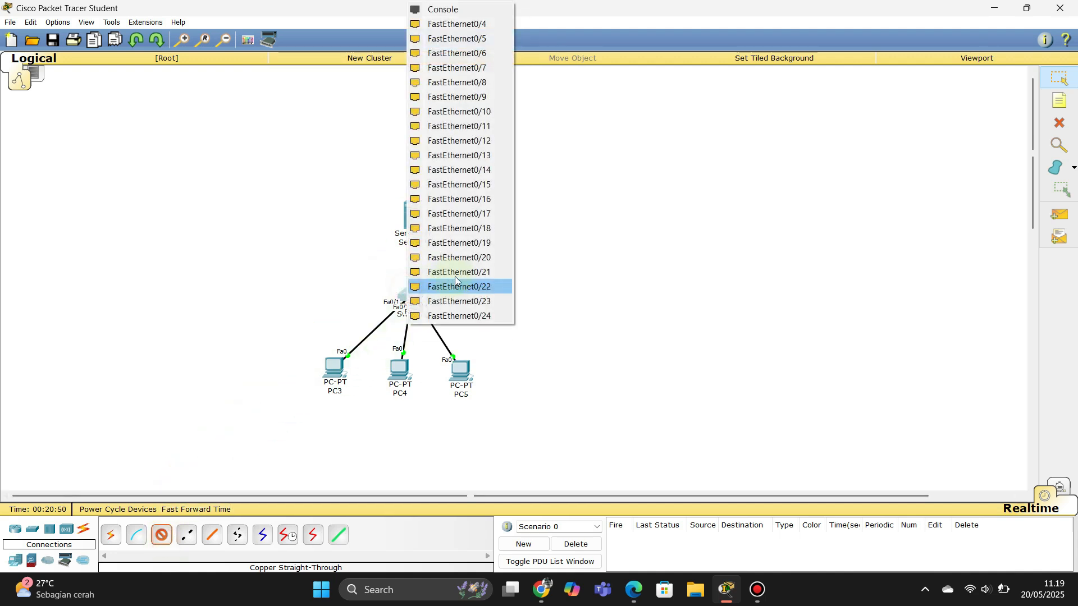
pyautogui.click(480, 26)
pyautogui.click(413, 207)
pyautogui.click(443, 212)
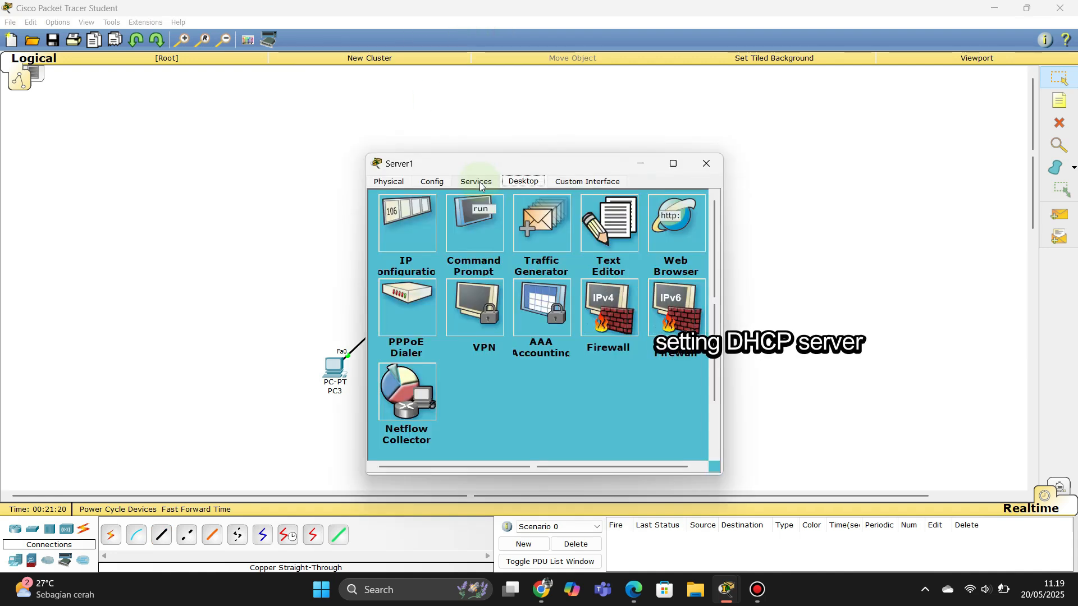
pyautogui.click(480, 183)
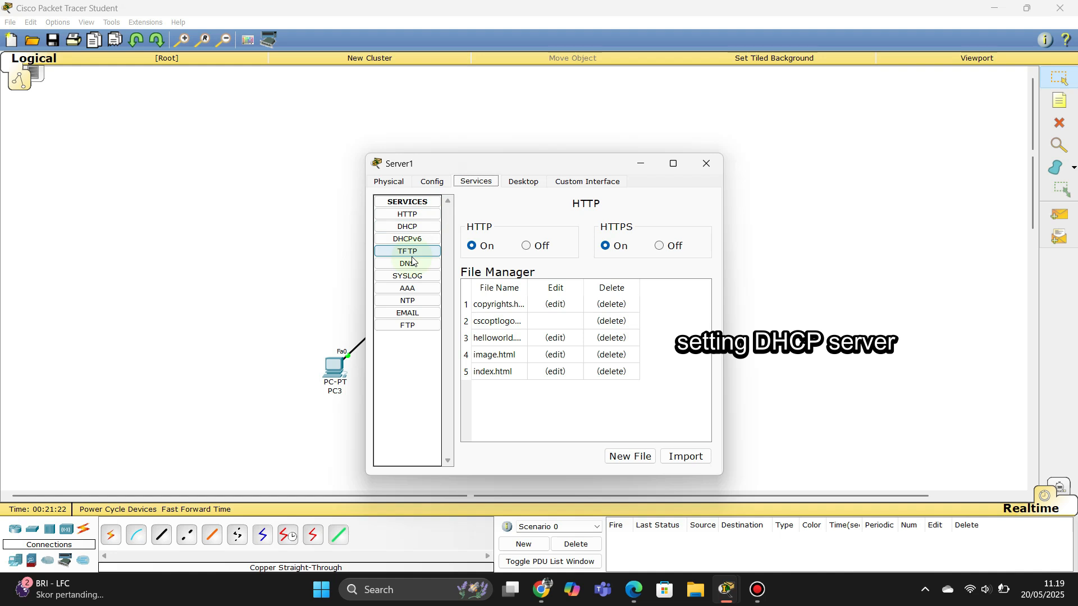
# Step: Turn Server1's DHCP on with gateway 192.168.1.1, DNS 192.168.1.2, start 192.168.1.3, and save the pool
pyautogui.click(420, 227)
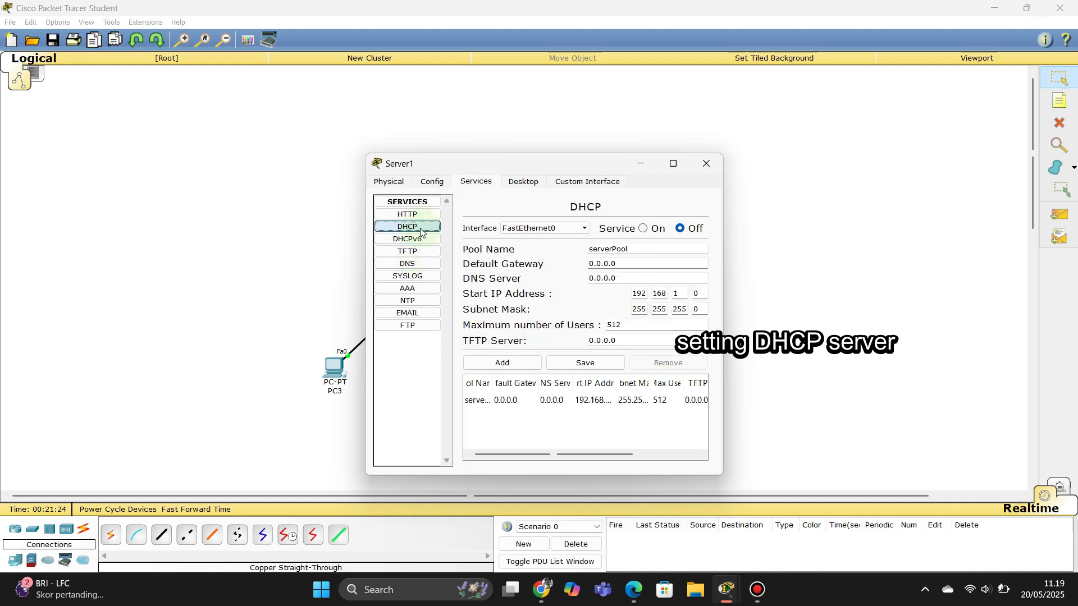
pyautogui.click(643, 229)
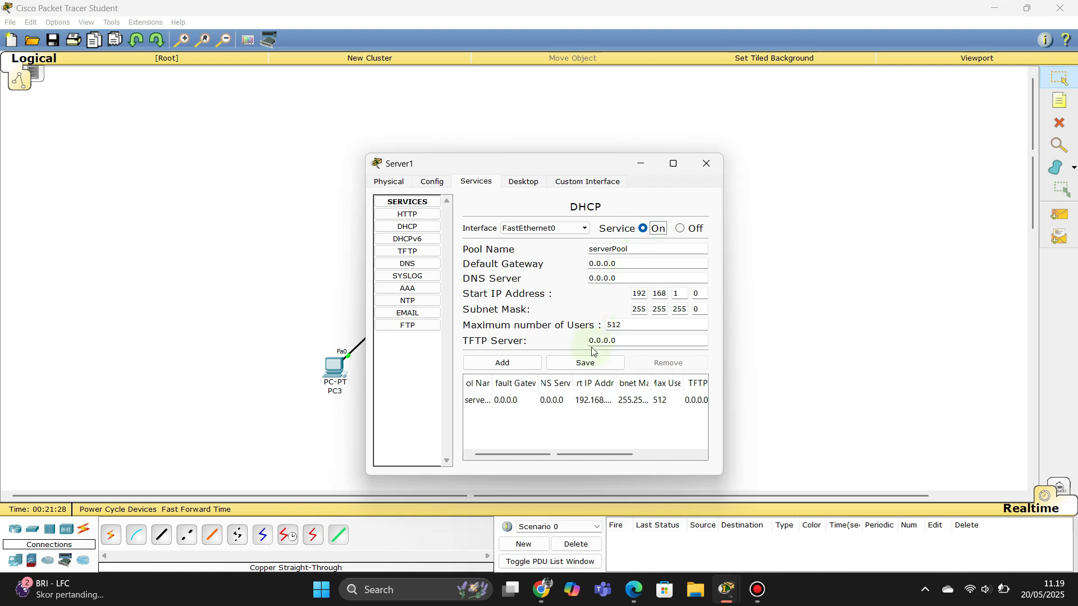
pyautogui.click(568, 401)
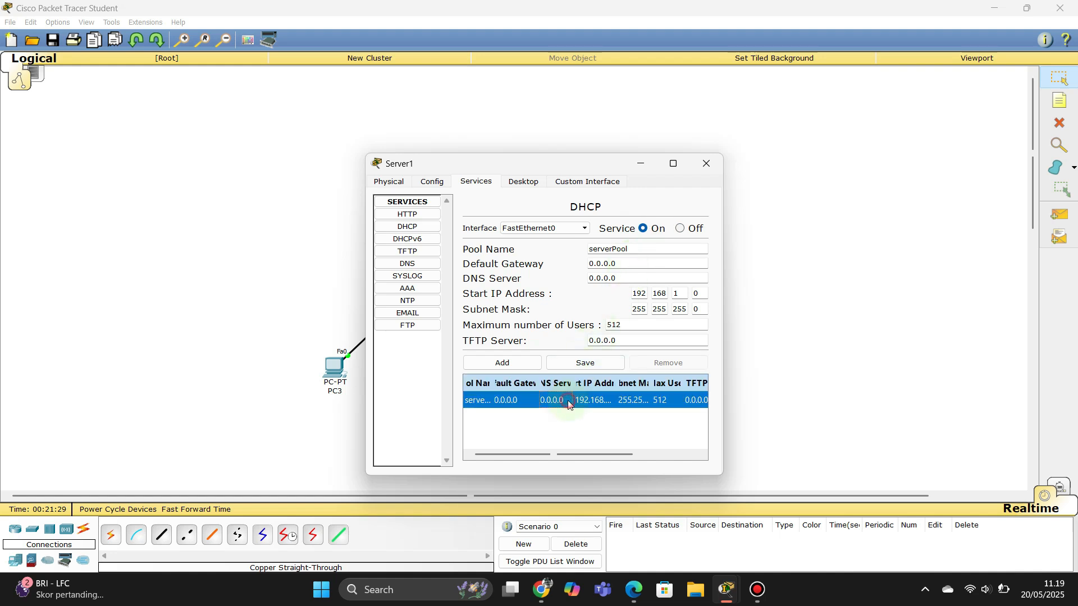
pyautogui.click(649, 264)
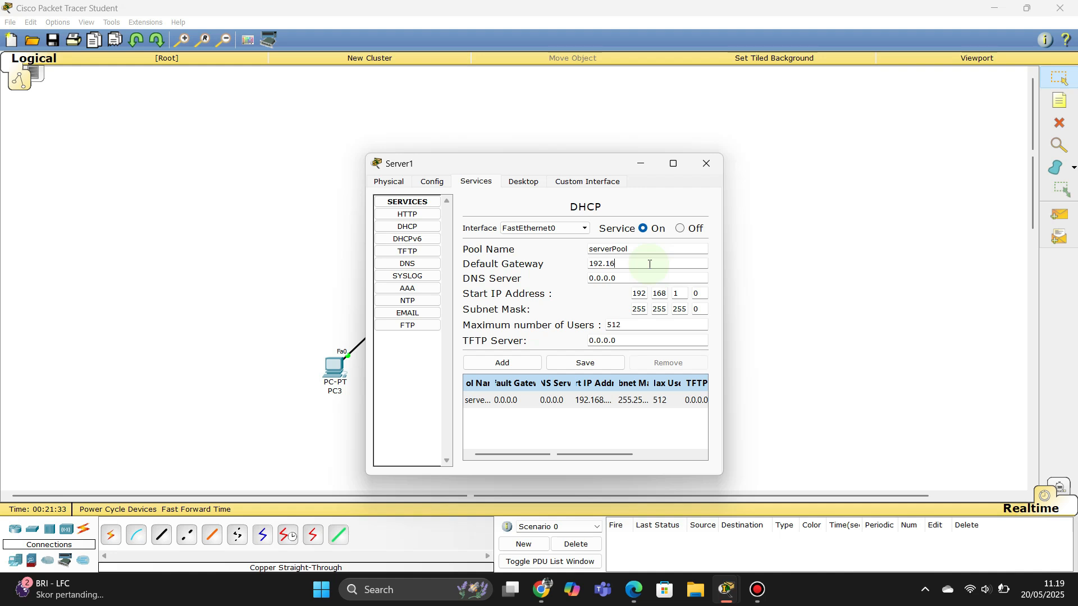
pyautogui.press('Tab')
pyautogui.write('19')
pyautogui.press('Tab')
pyautogui.click(706, 293)
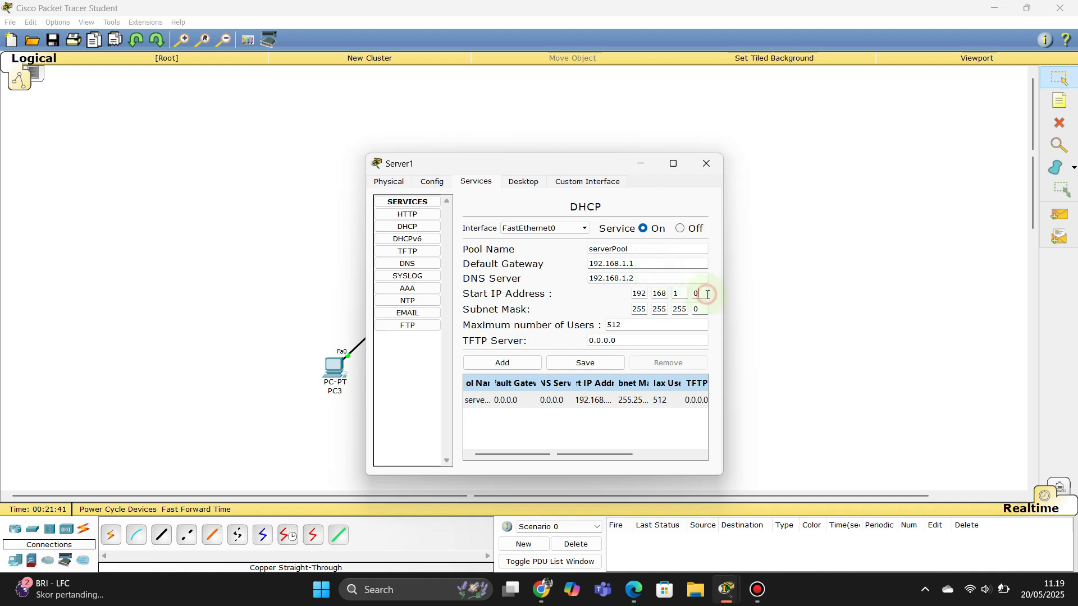
pyautogui.press('BackSpace')
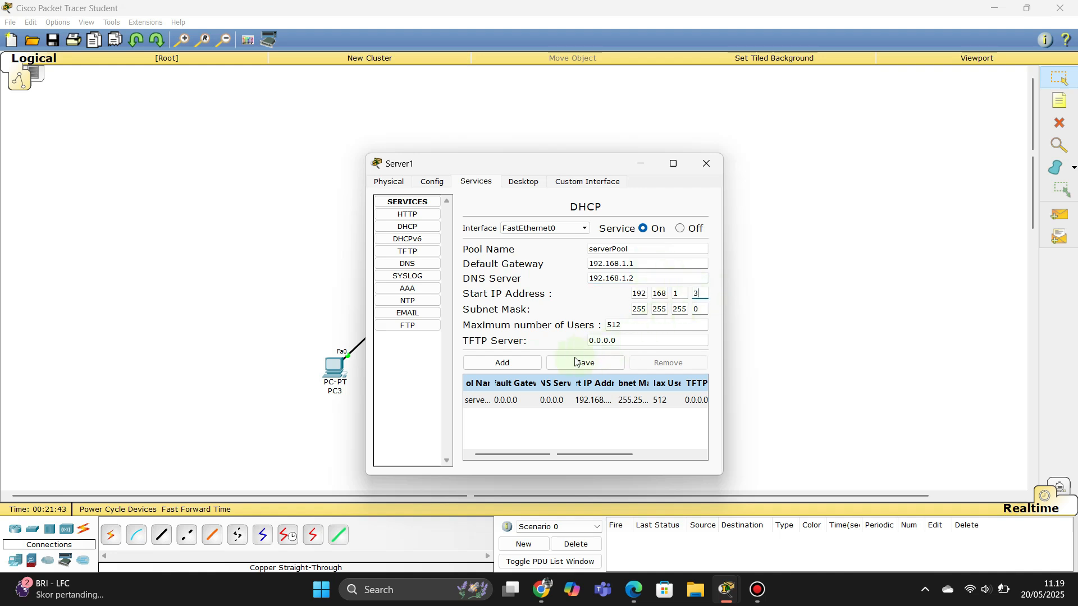
pyautogui.click(554, 368)
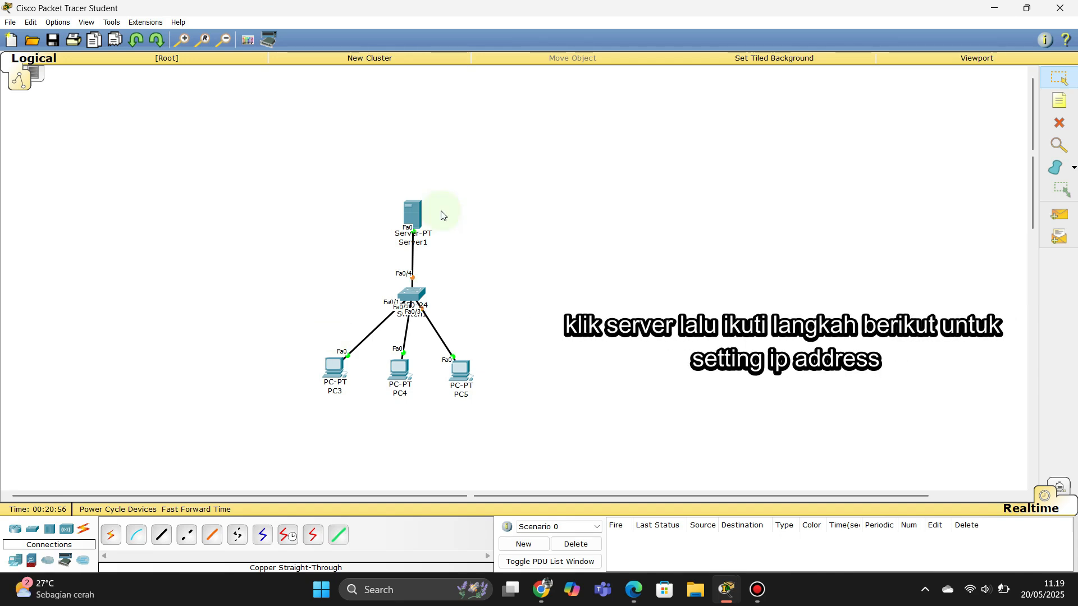
# Step: Set Server1 to static IP 192.168.1.2, mask 255.255.255.0, gateway 192.168.1.1, DNS 192.168.1.2
pyautogui.click(416, 216)
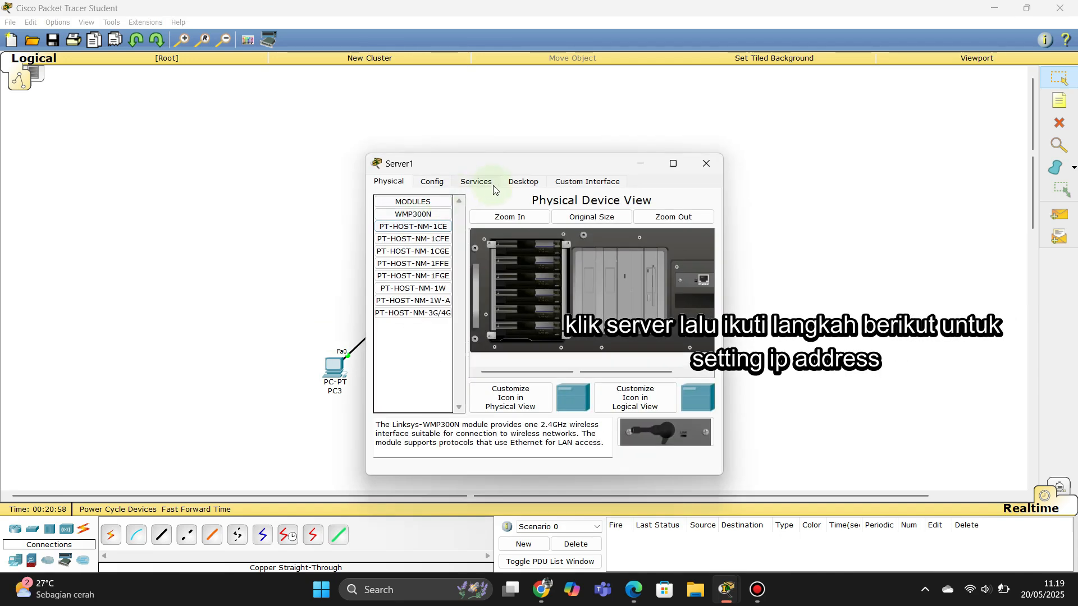
pyautogui.click(507, 187)
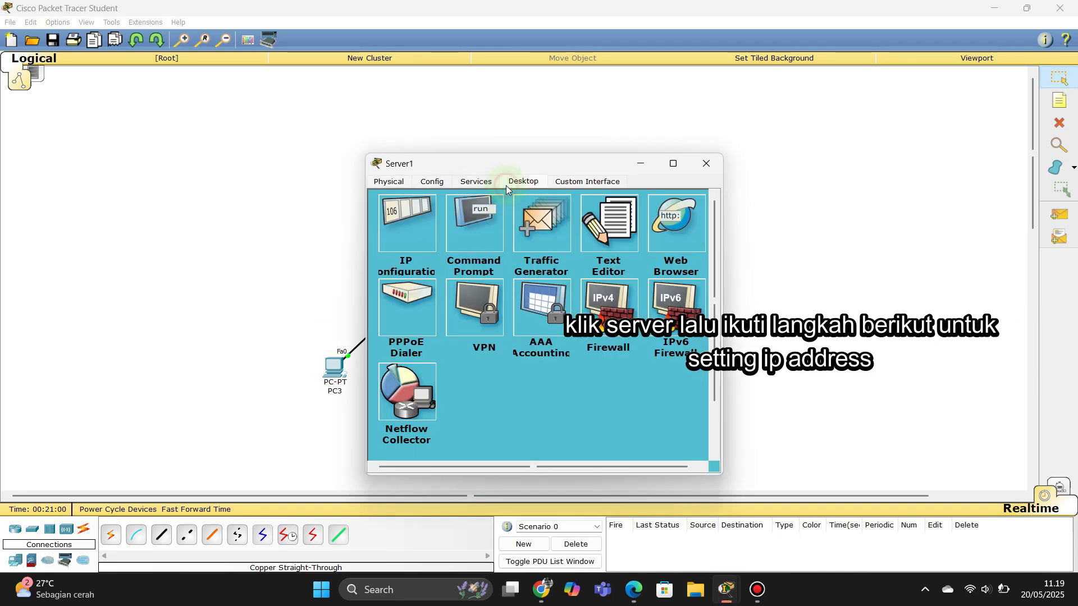
pyautogui.click(410, 220)
pyautogui.click(506, 259)
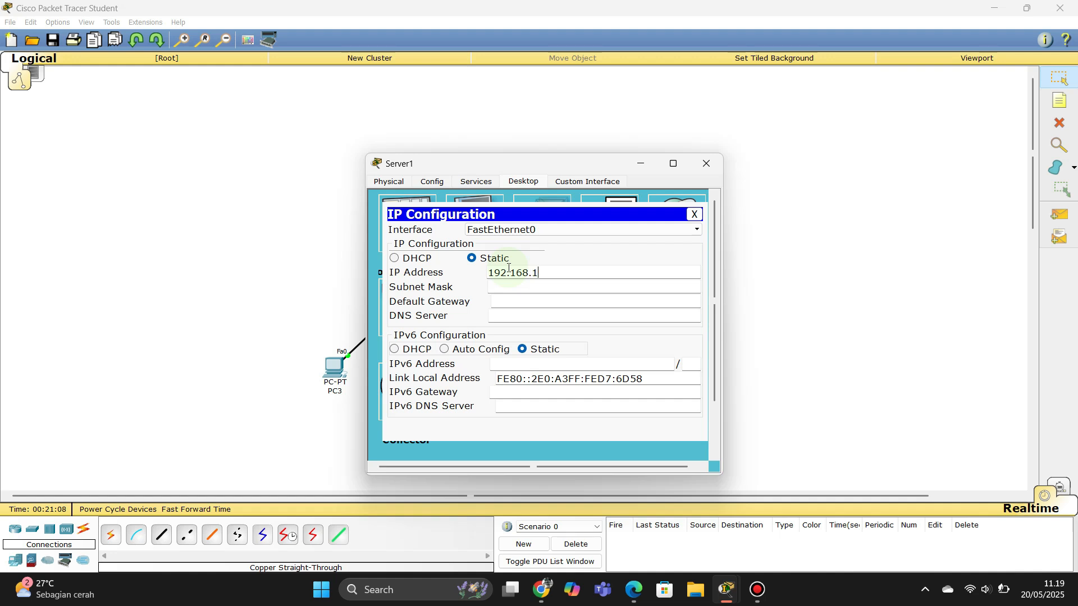
pyautogui.press('Tab')
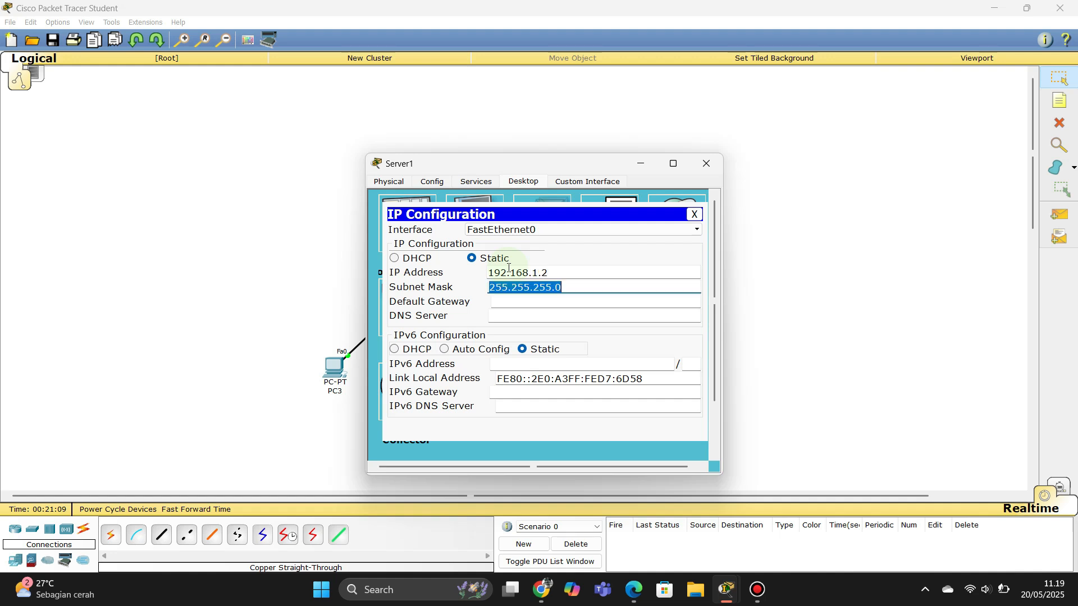
pyautogui.click(523, 301)
pyautogui.write('192.168.1.1')
pyautogui.press('Tab')
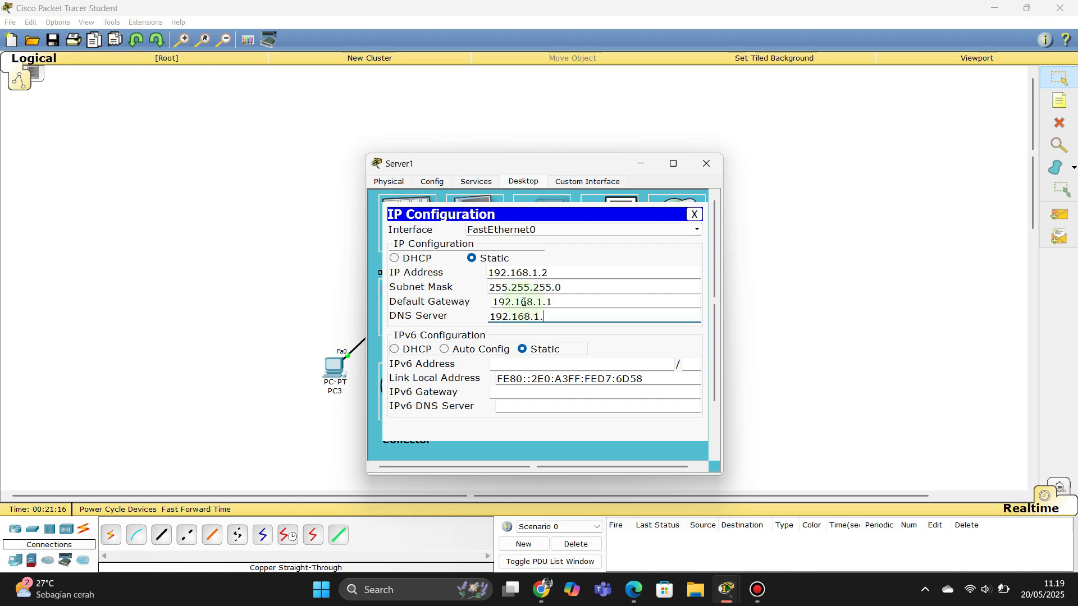
pyautogui.click(695, 215)
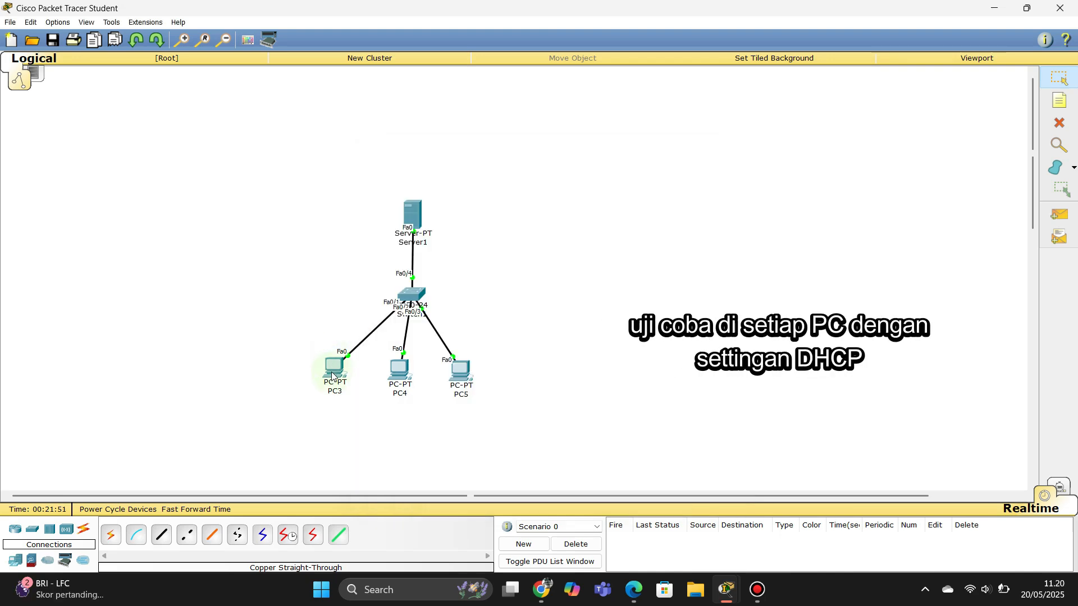
# Step: Switch PC3 and PC4 IP configuration to DHCP so they receive addresses from Server1
pyautogui.click(332, 375)
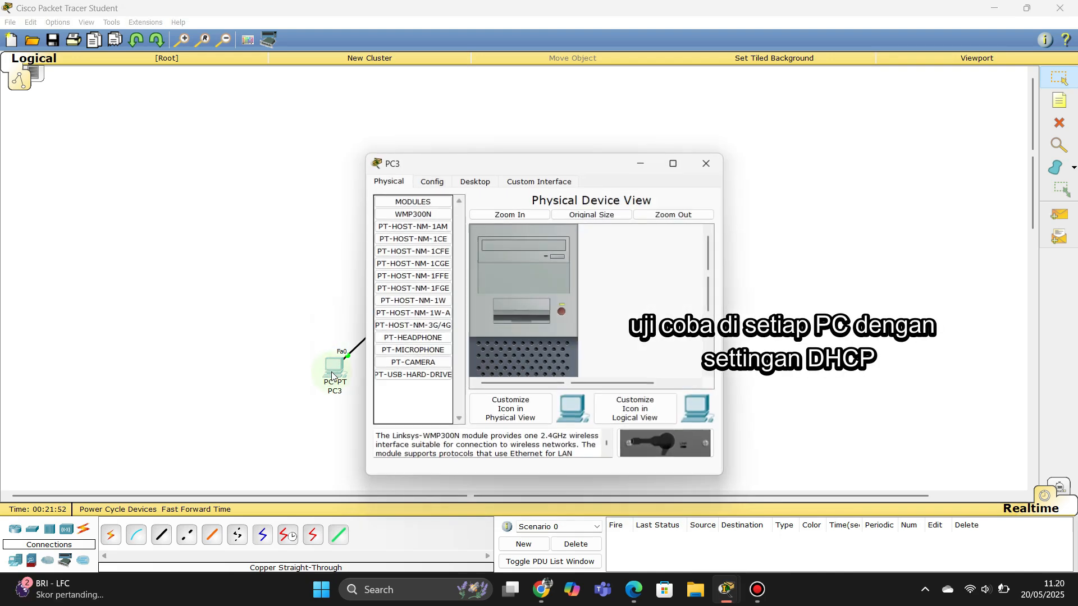
pyautogui.click(475, 181)
pyautogui.click(407, 223)
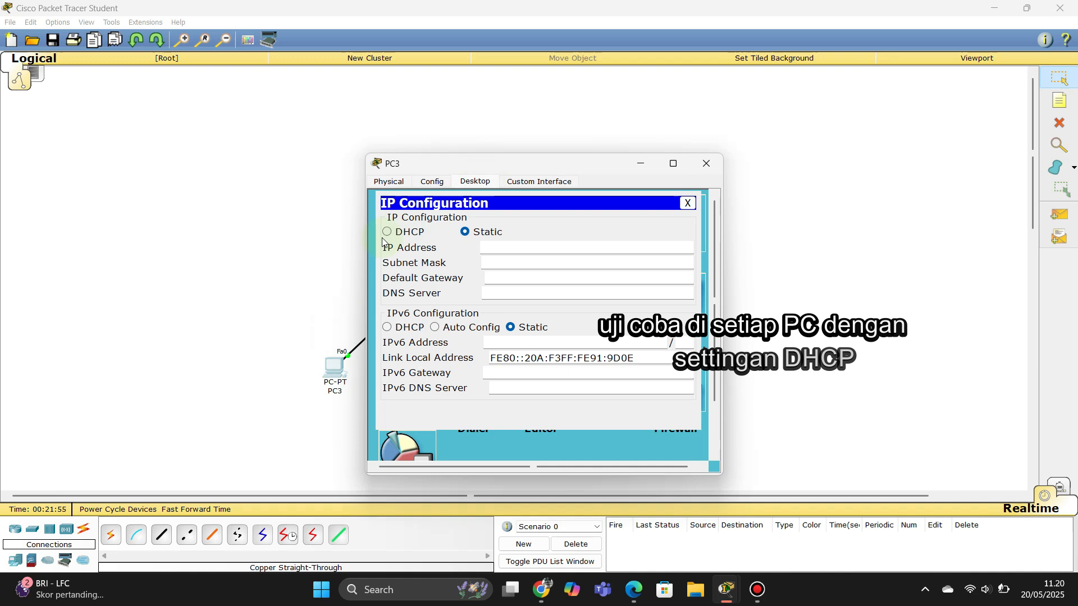
pyautogui.click(388, 233)
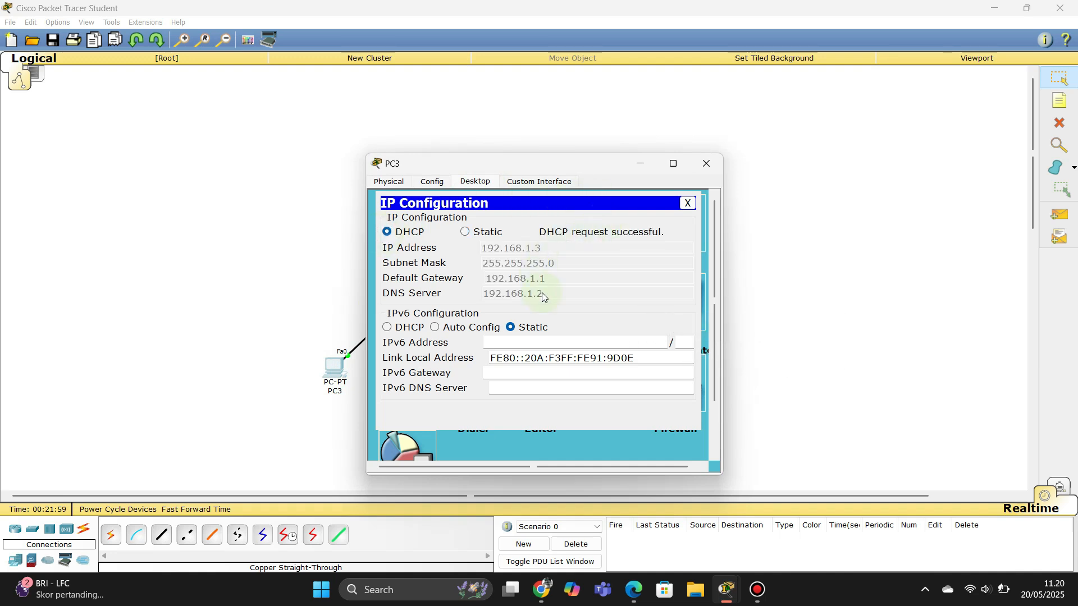
pyautogui.click(706, 163)
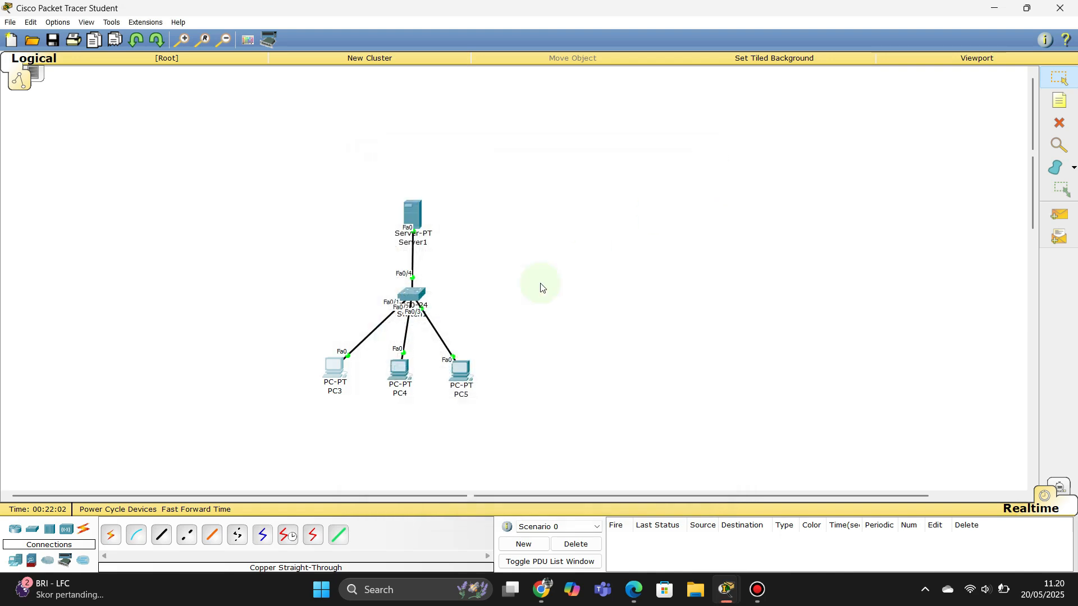
pyautogui.click(400, 373)
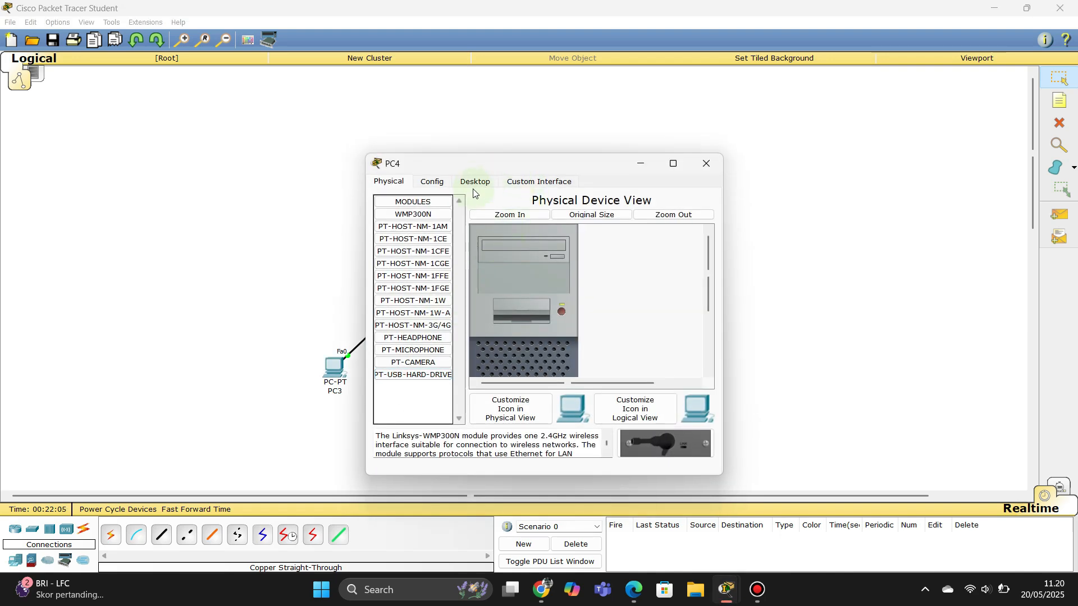
pyautogui.click(477, 183)
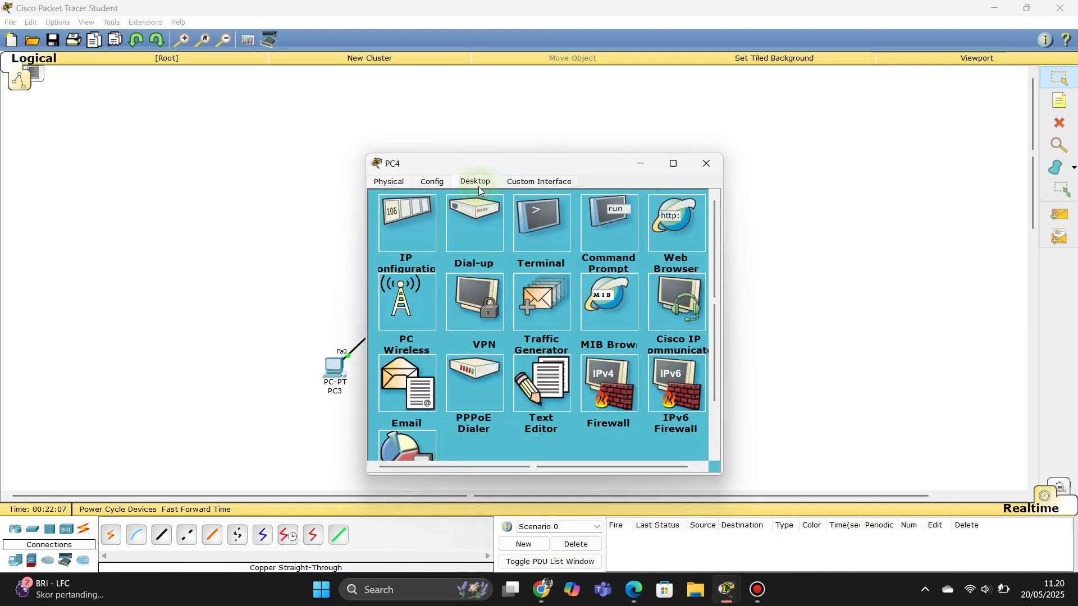
pyautogui.click(422, 234)
pyautogui.click(389, 233)
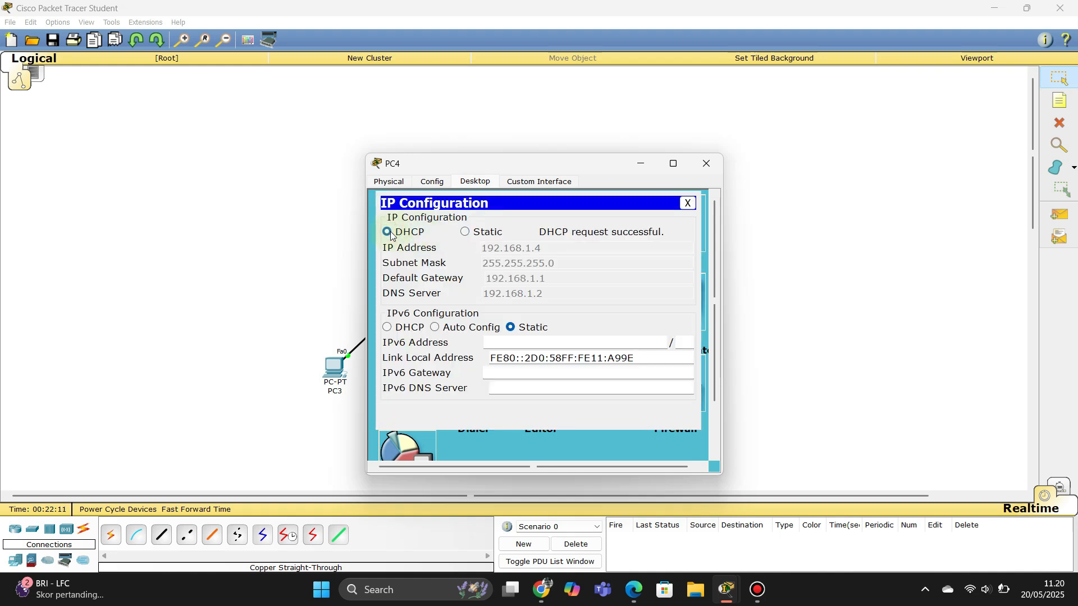
pyautogui.click(706, 164)
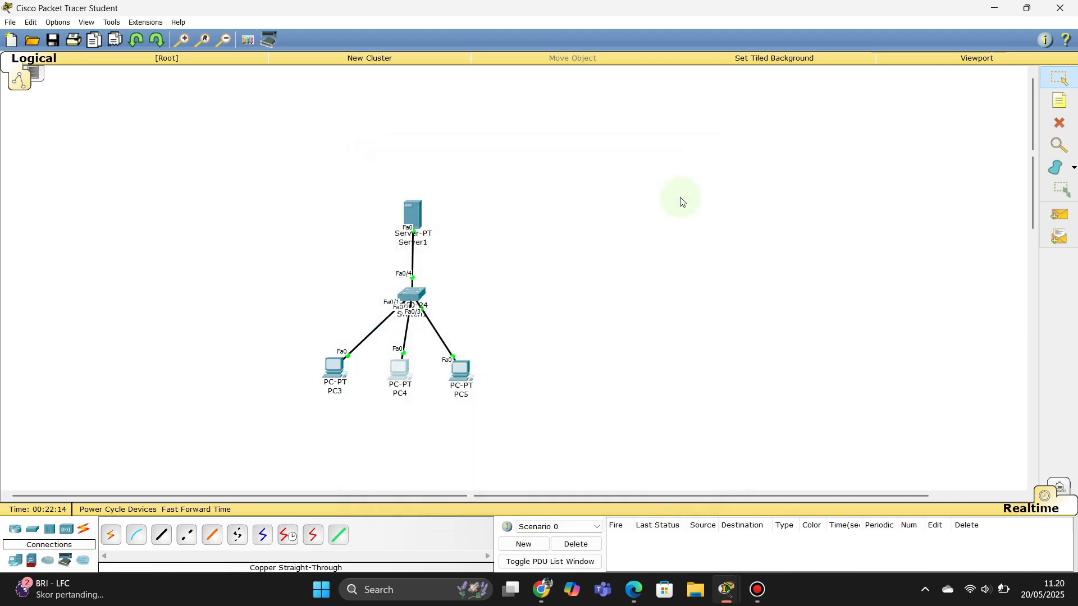
# Step: Switch PC5 to DHCP so it receives 192.168.1.5
pyautogui.click(460, 372)
pyautogui.click(471, 180)
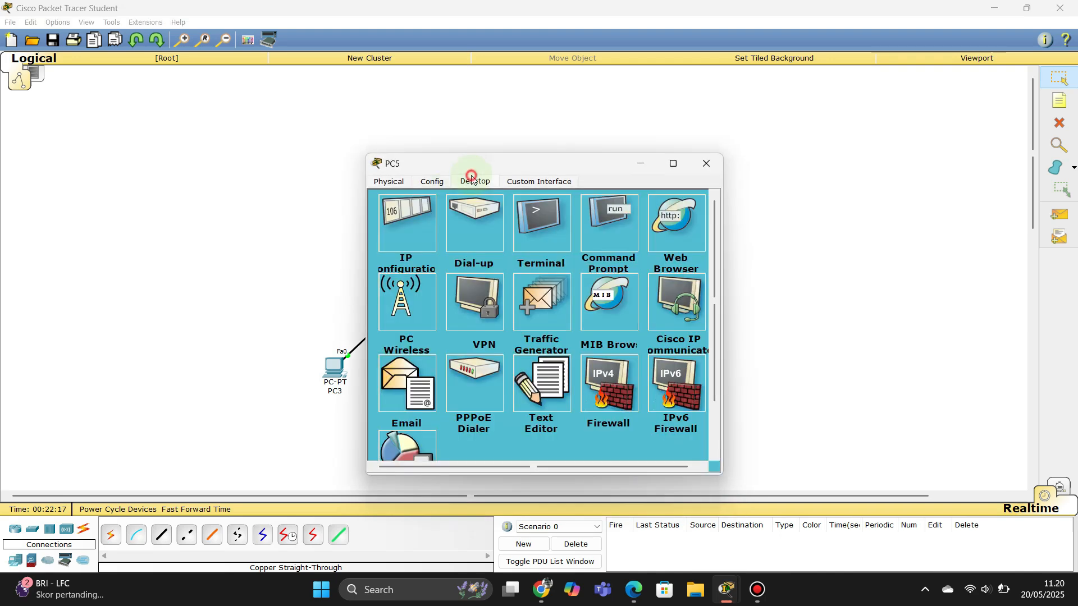
pyautogui.click(411, 225)
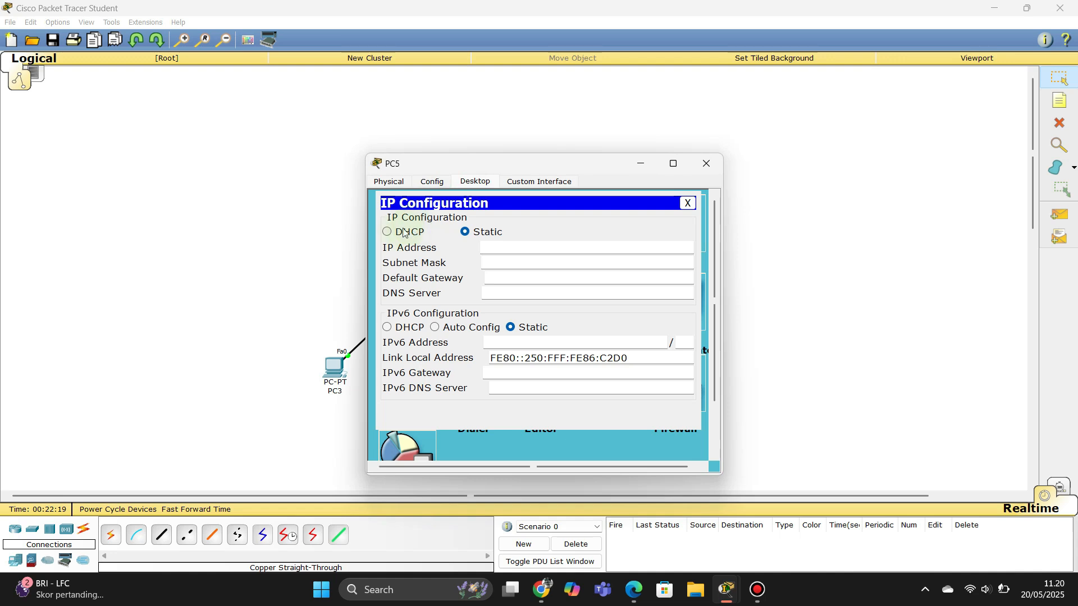
pyautogui.click(400, 235)
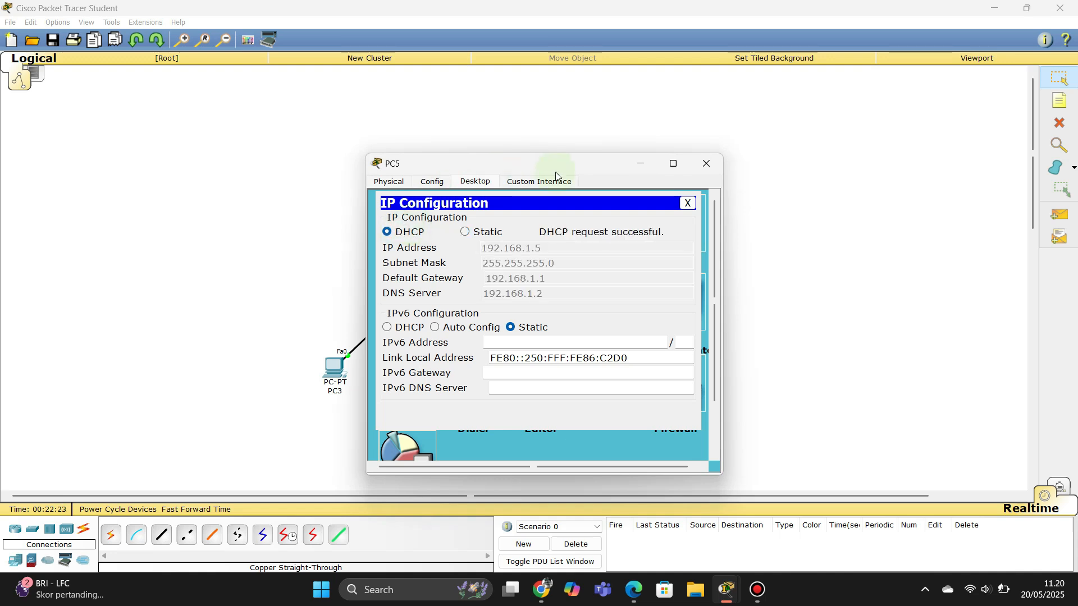
# Step: Send simple PDU test pings from PC3 to PC5 and from PC3 to Server1
pyautogui.click(707, 166)
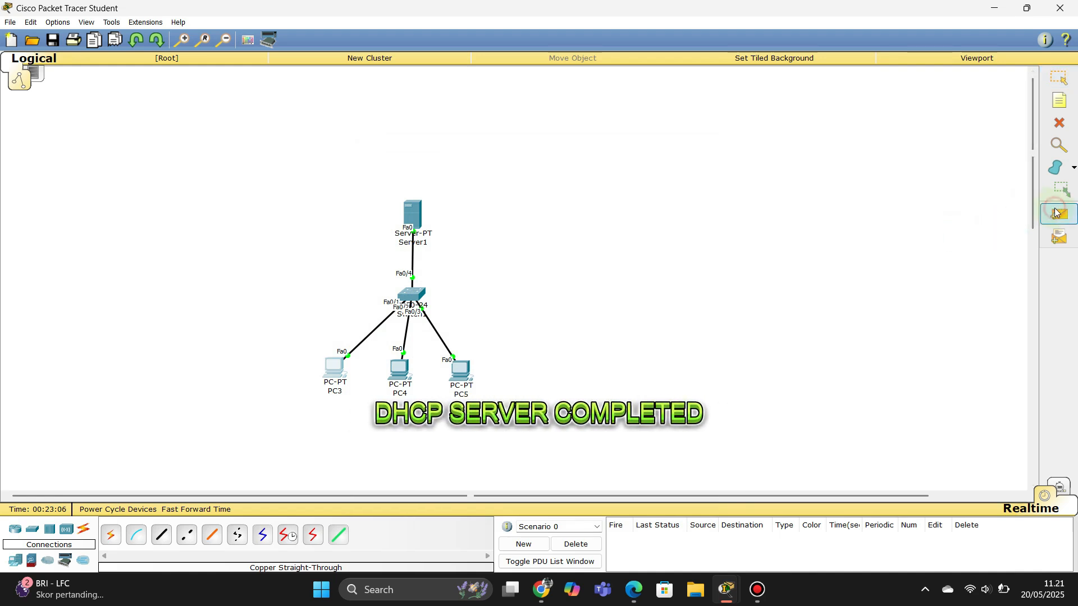
pyautogui.click(335, 368)
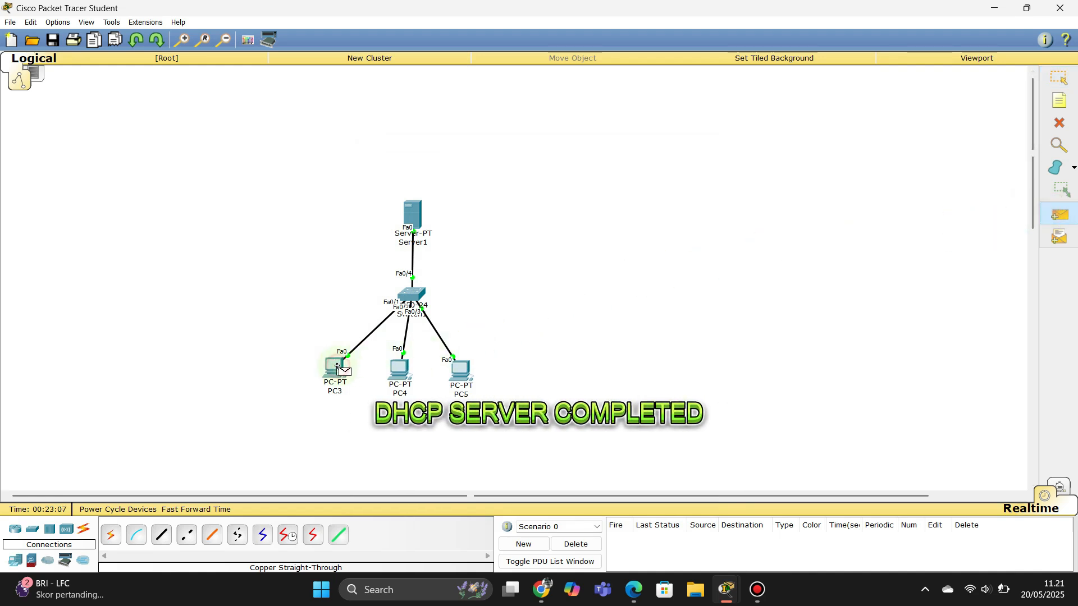
pyautogui.click(463, 365)
pyautogui.click(1072, 221)
pyautogui.click(336, 371)
pyautogui.click(409, 219)
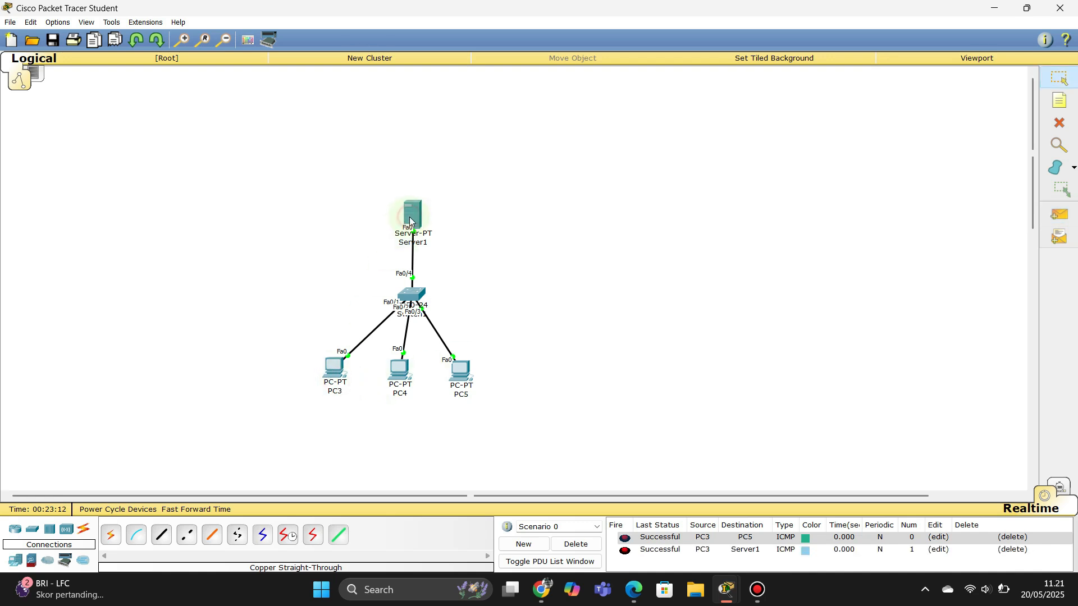
# Step: Delete both test pings from the PDU list and open Server1's configuration
pyautogui.click(1011, 536)
pyautogui.click(1011, 536)
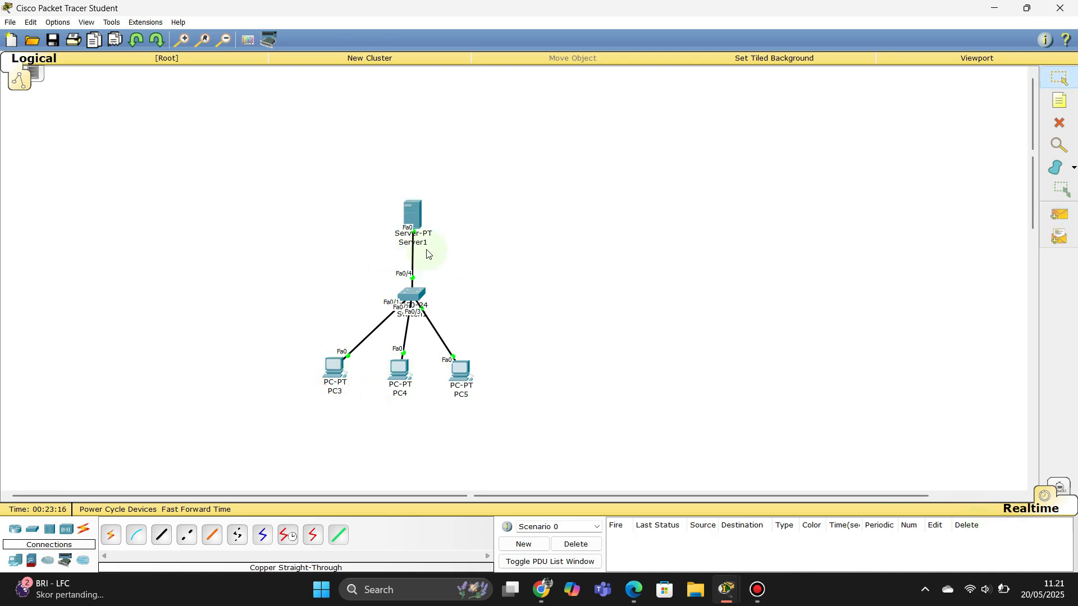
pyautogui.click(403, 218)
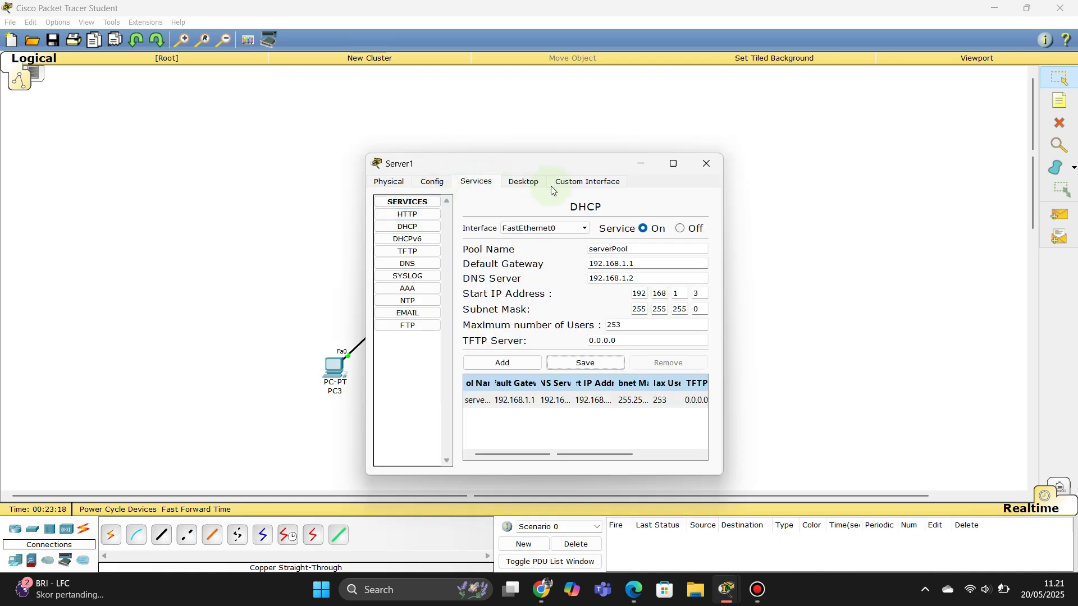
# Step: In Server1's HTTP index.html, retitle the page 'Uji Kompetensi Dasar-Dasar TKJT' and delete the old welcome sentence
pyautogui.click(417, 216)
pyautogui.click(554, 371)
pyautogui.click(653, 237)
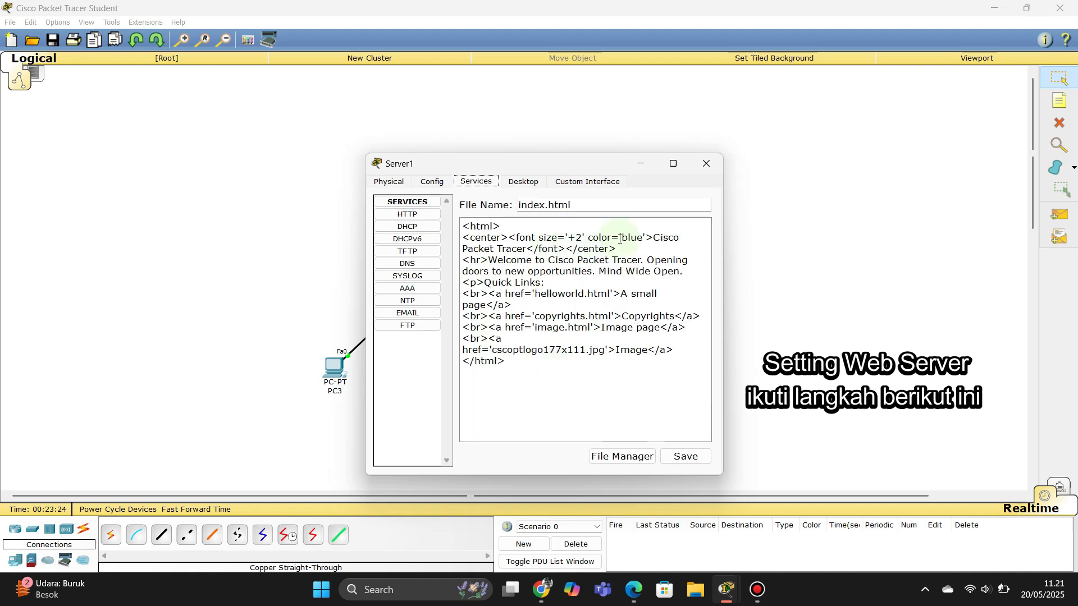
pyautogui.moveTo(653, 237); pyautogui.dragTo(527, 251)
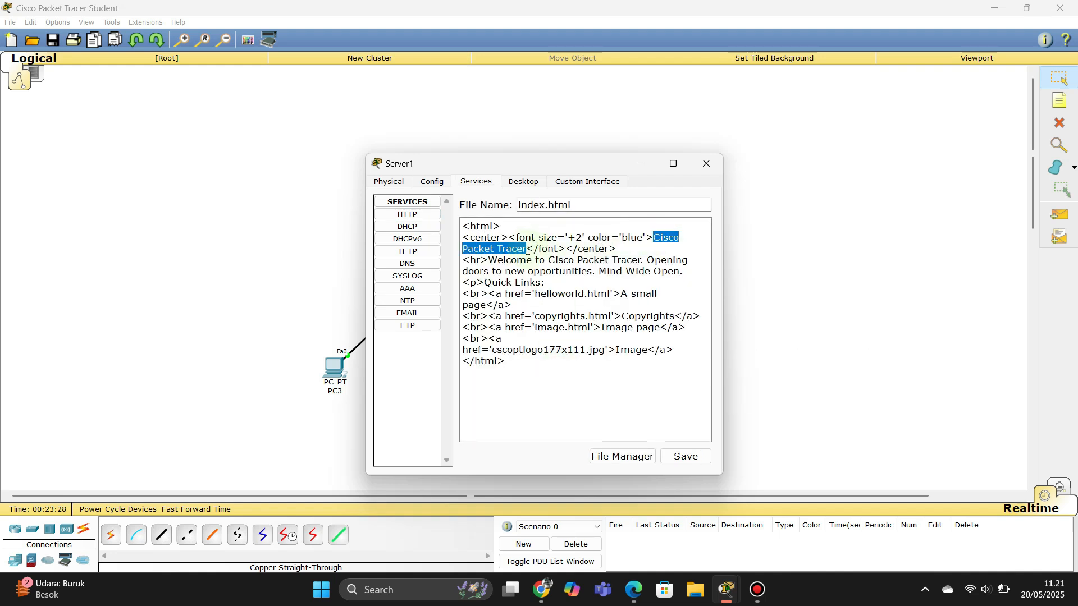
pyautogui.write('U')
pyautogui.write('ji Kompe')
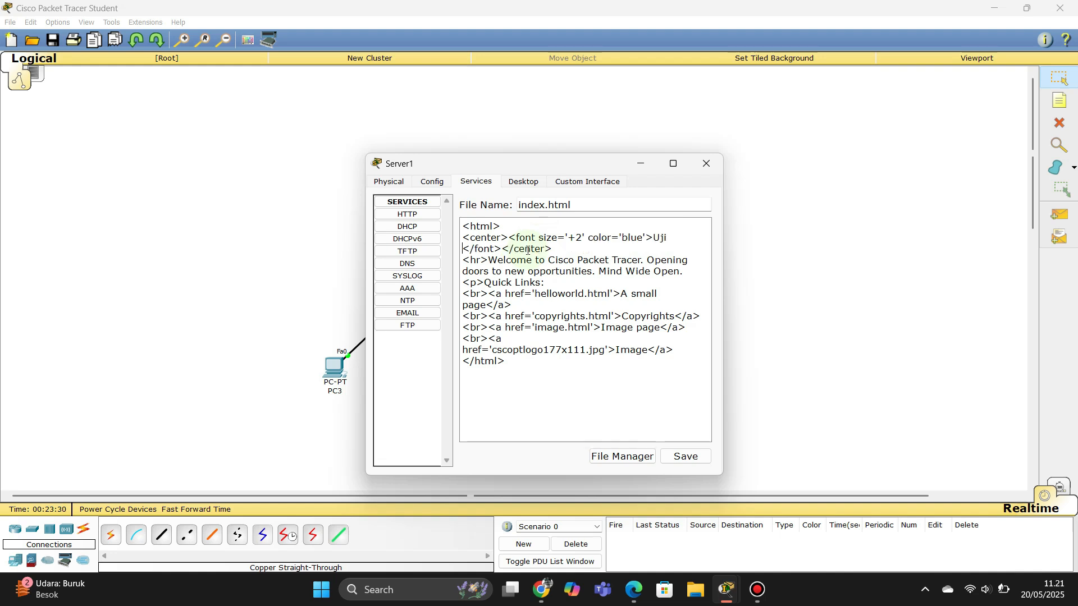
pyautogui.write('tensi ')
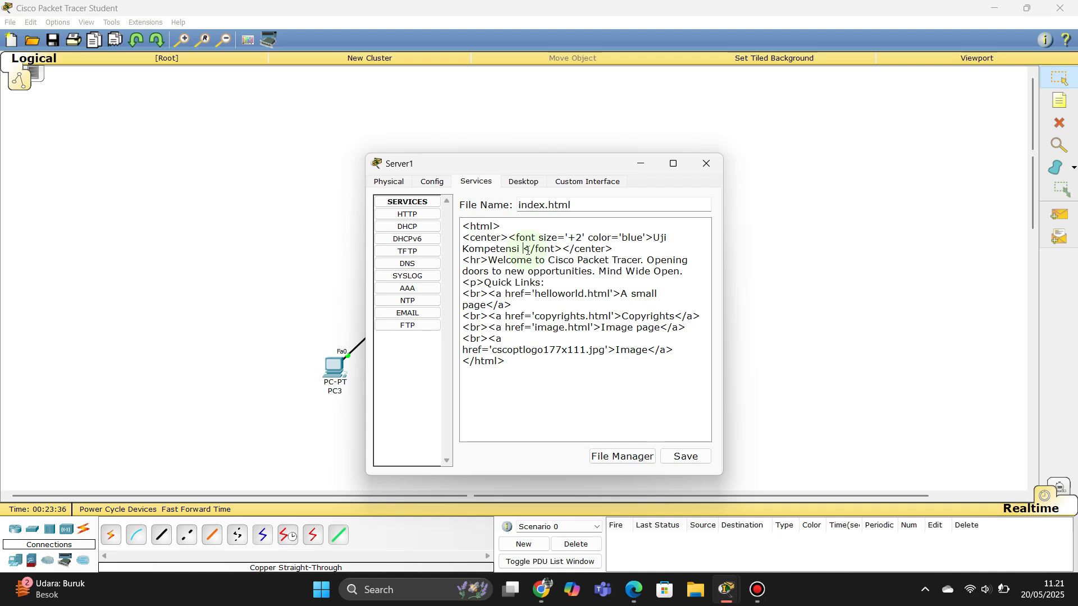
pyautogui.write('D')
pyautogui.write('asar')
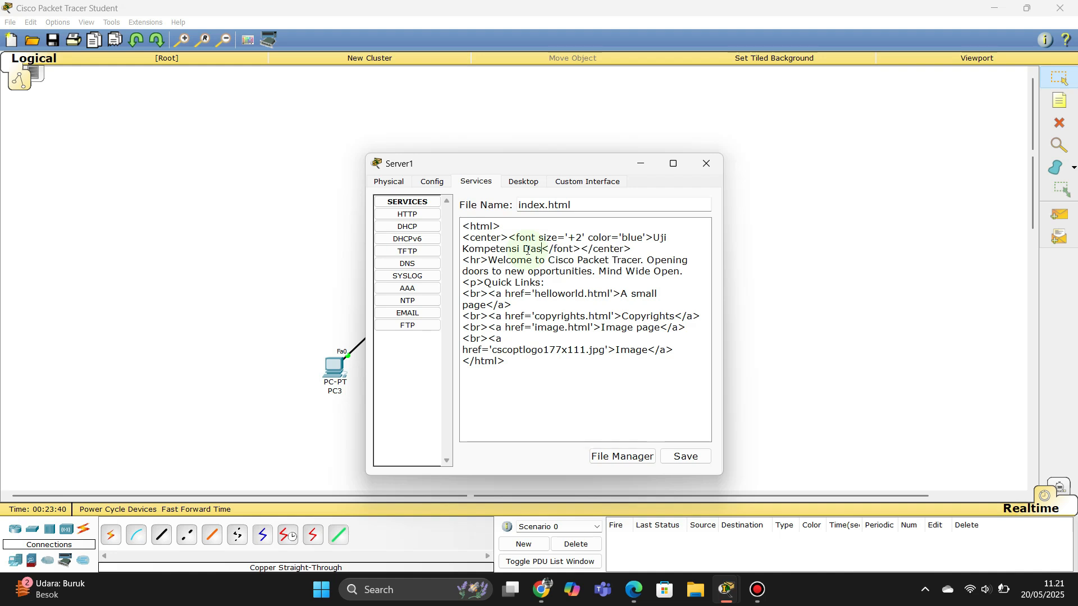
pyautogui.write('-Dasar')
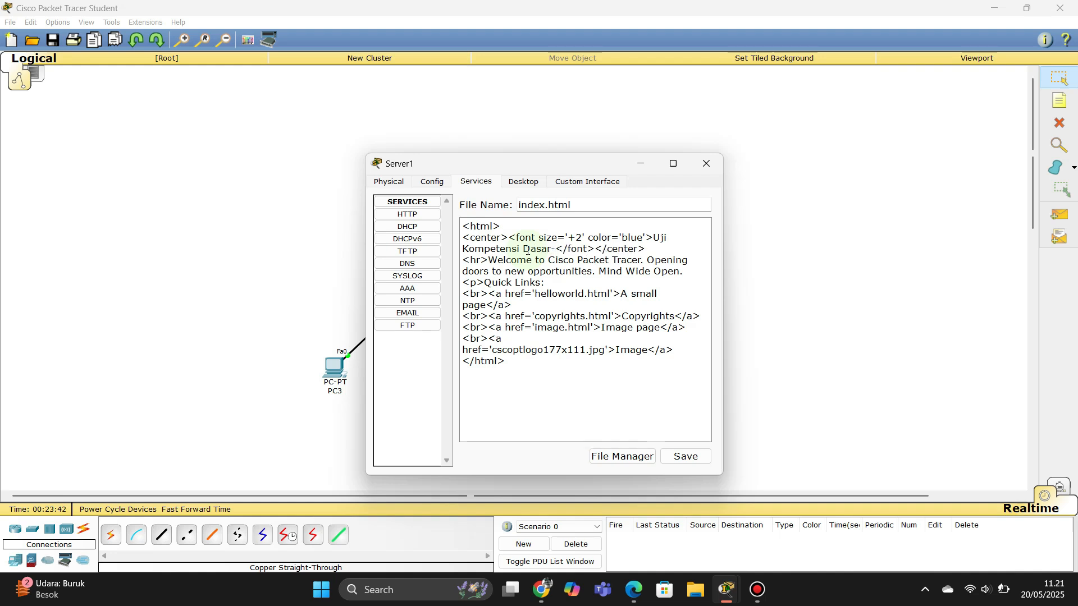
pyautogui.write(' TKJT')
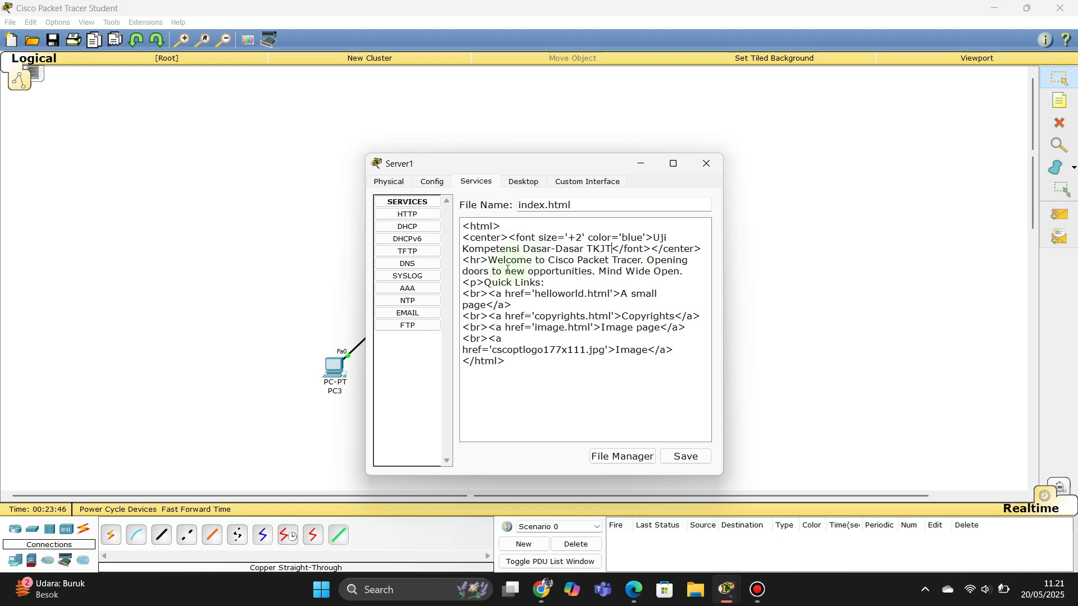
pyautogui.moveTo(549, 263); pyautogui.dragTo(688, 274)
pyautogui.press('BackSpace')
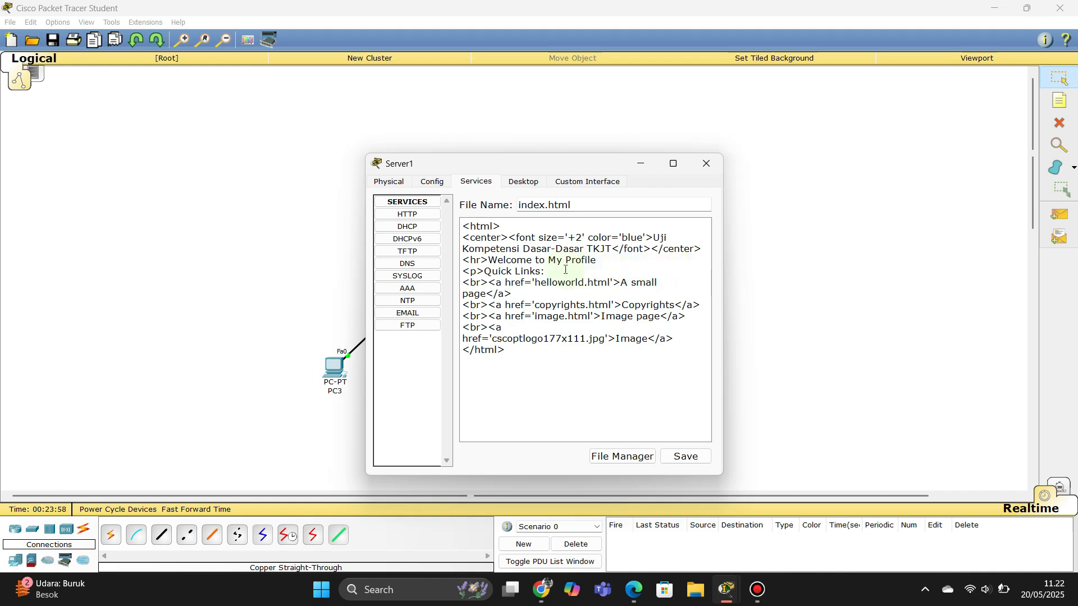
# Step: Add h1 name, h2 birth place-and-date and h3 'Hobby : Olahraga' lines, then save index.html, overwriting it
pyautogui.press('Return')
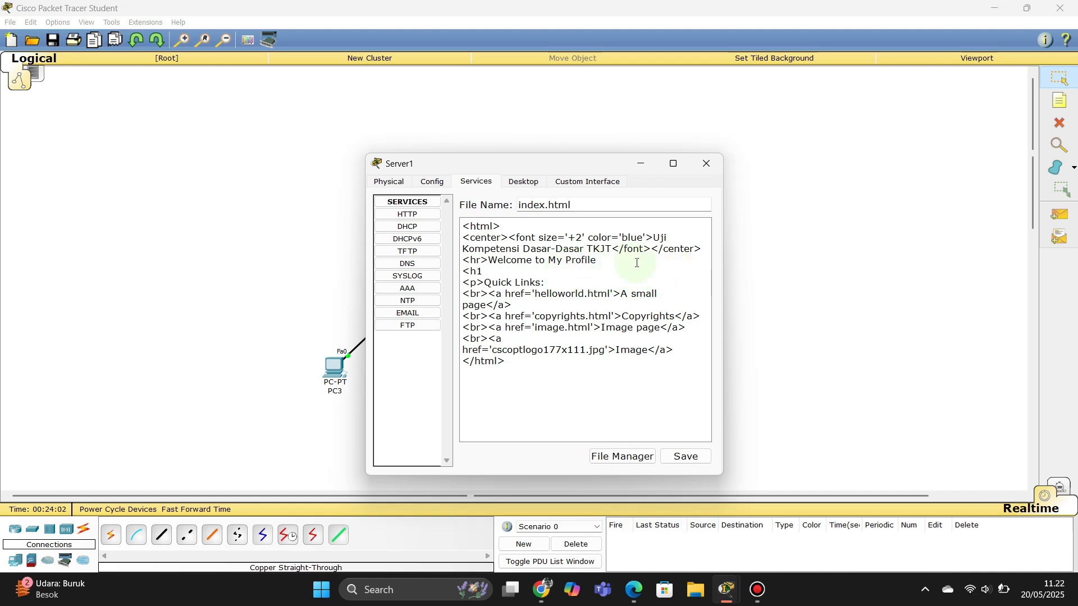
pyautogui.press('Return')
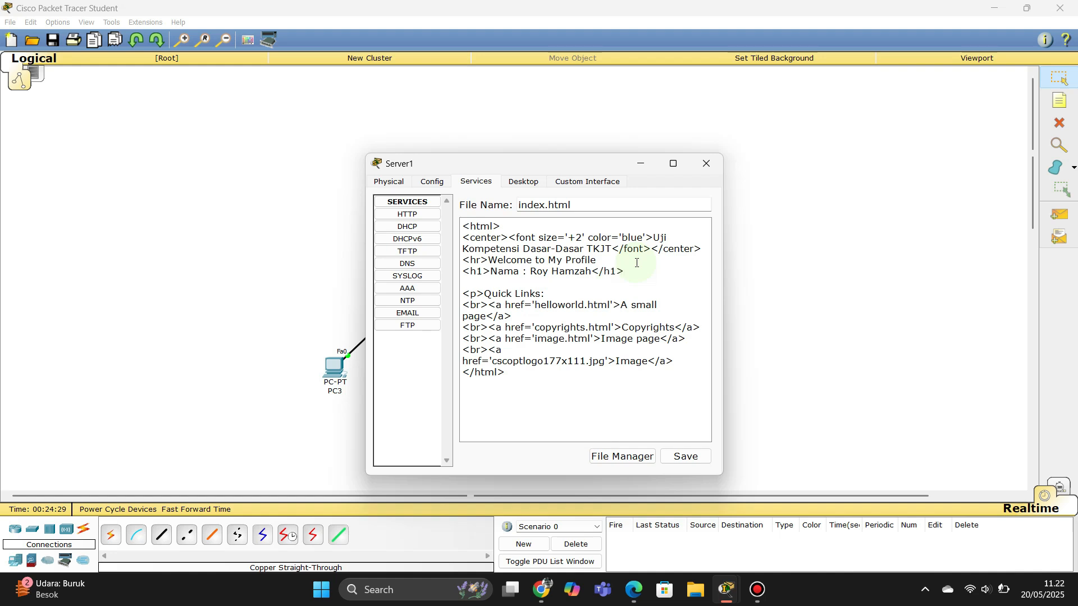
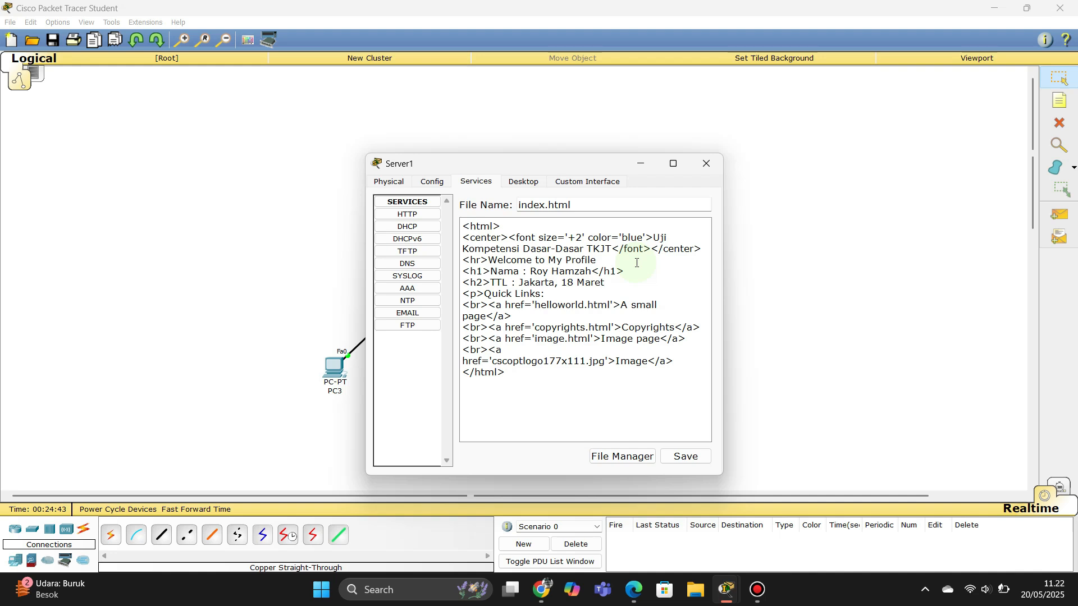
pyautogui.press('Return')
pyautogui.write('<')
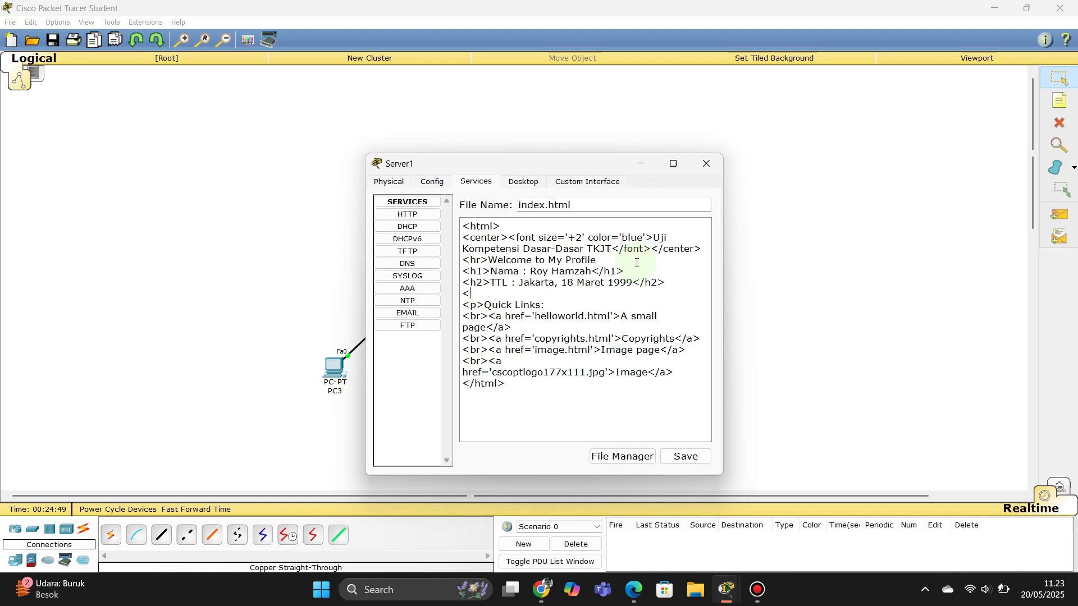
pyautogui.write('h3>Hobby : Olahraga<')
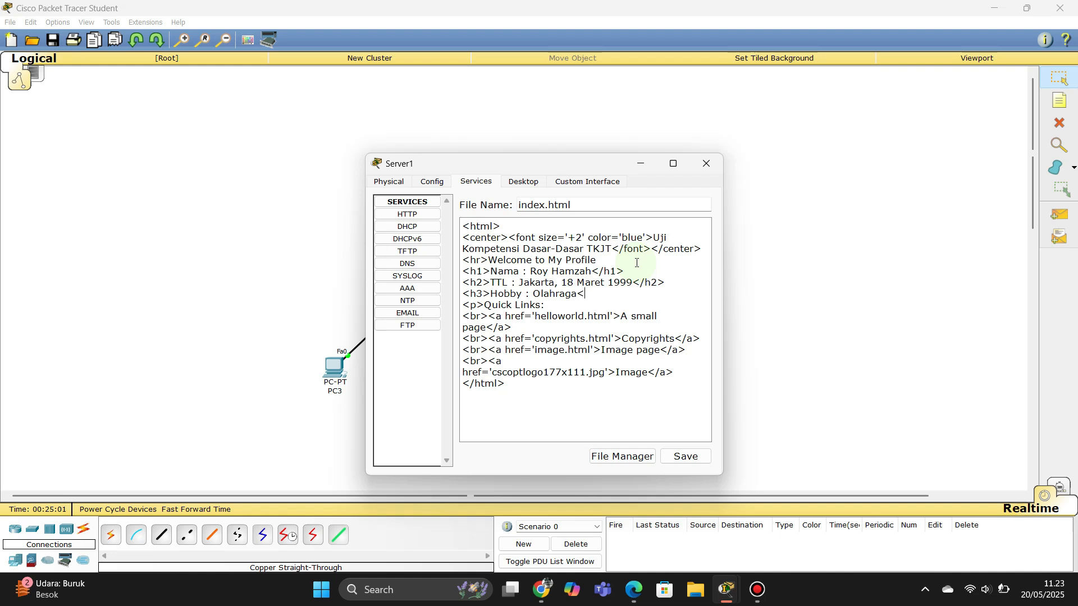
pyautogui.write('/h3>')
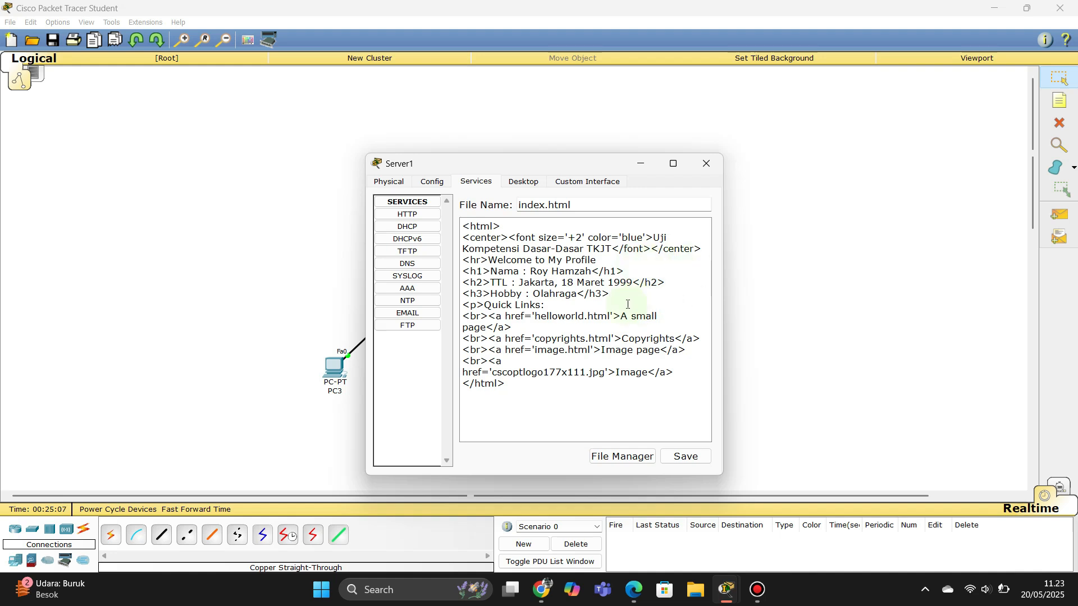
pyautogui.click(687, 456)
pyautogui.click(590, 338)
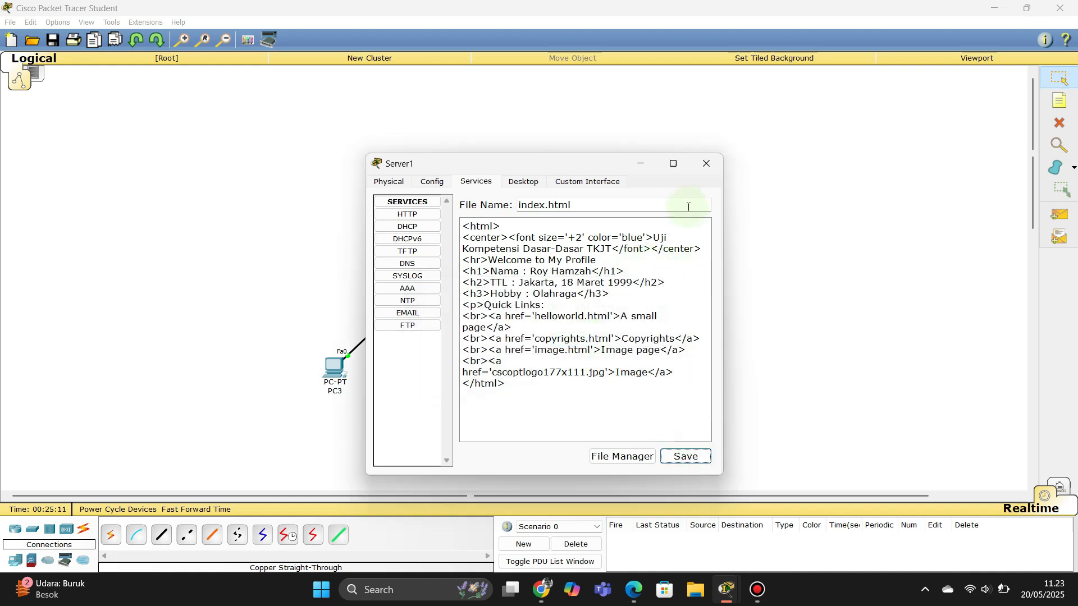
# Step: Load 192.168.1.2 in PC3's web browser to view the profile page, then close PC3
pyautogui.click(706, 163)
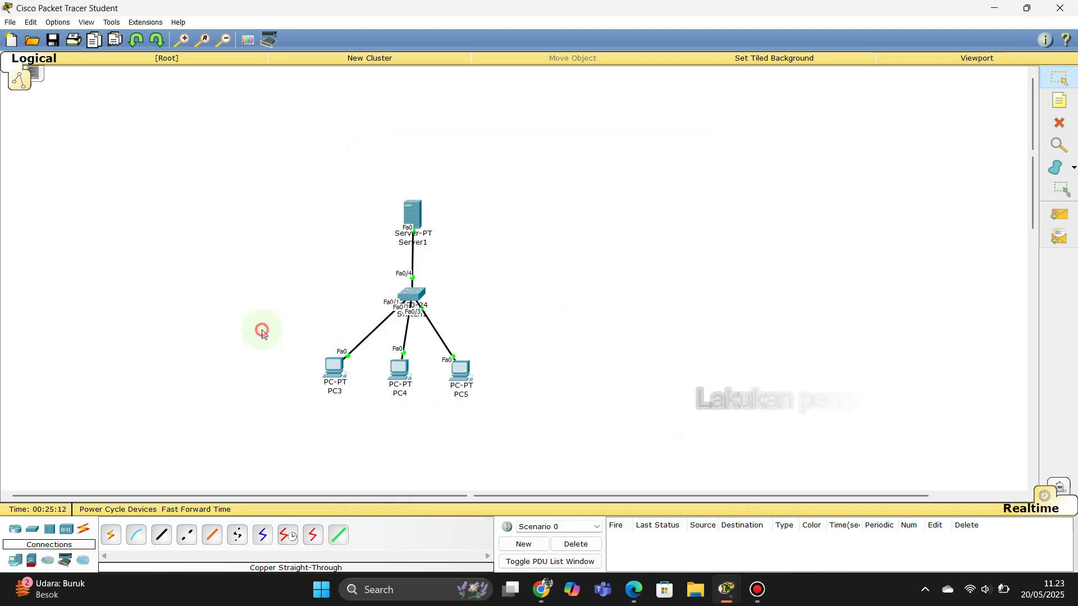
pyautogui.click(335, 368)
pyautogui.click(662, 214)
pyautogui.click(516, 230)
pyautogui.write('192.168.1.2')
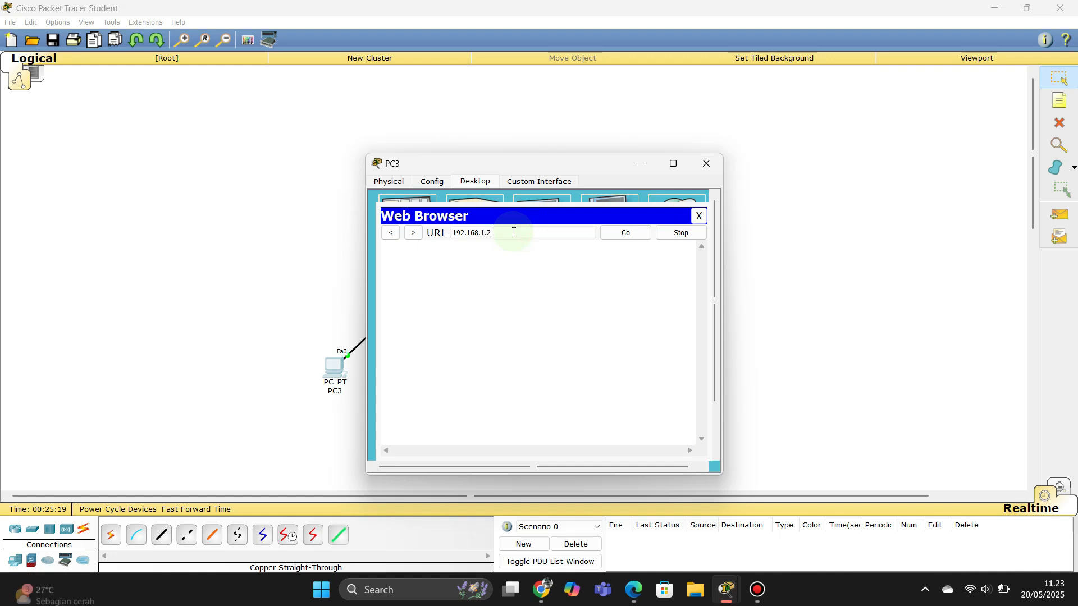
pyautogui.press('Return')
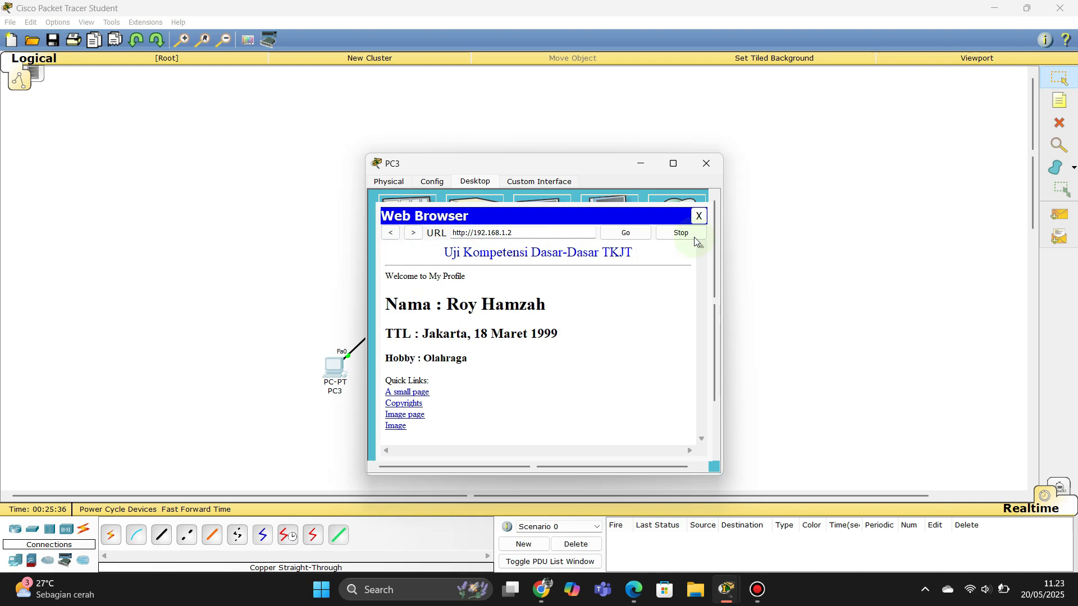
pyautogui.click(699, 217)
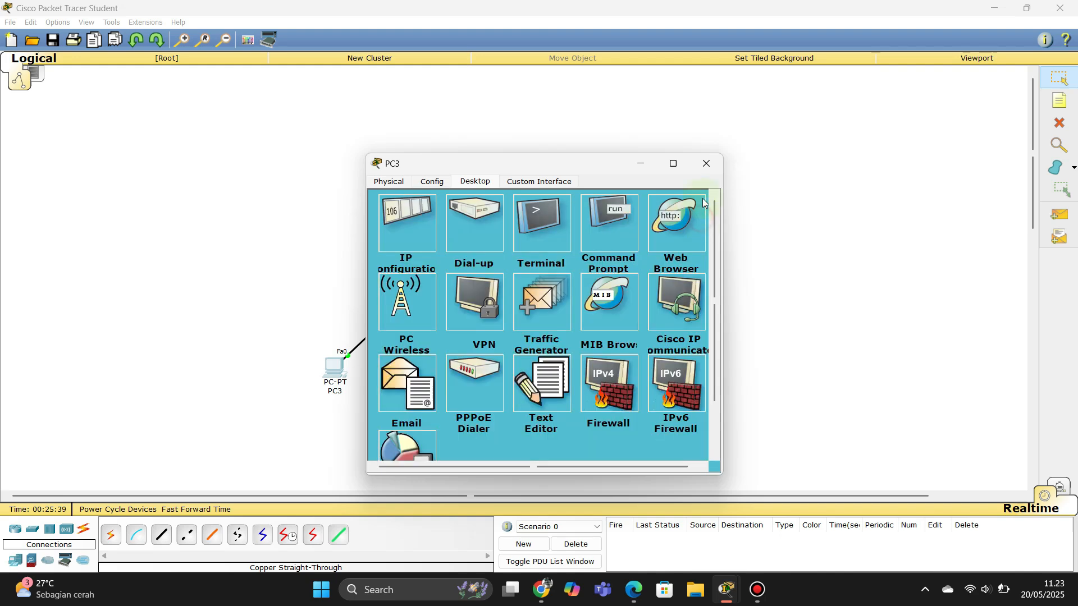
pyautogui.click(705, 164)
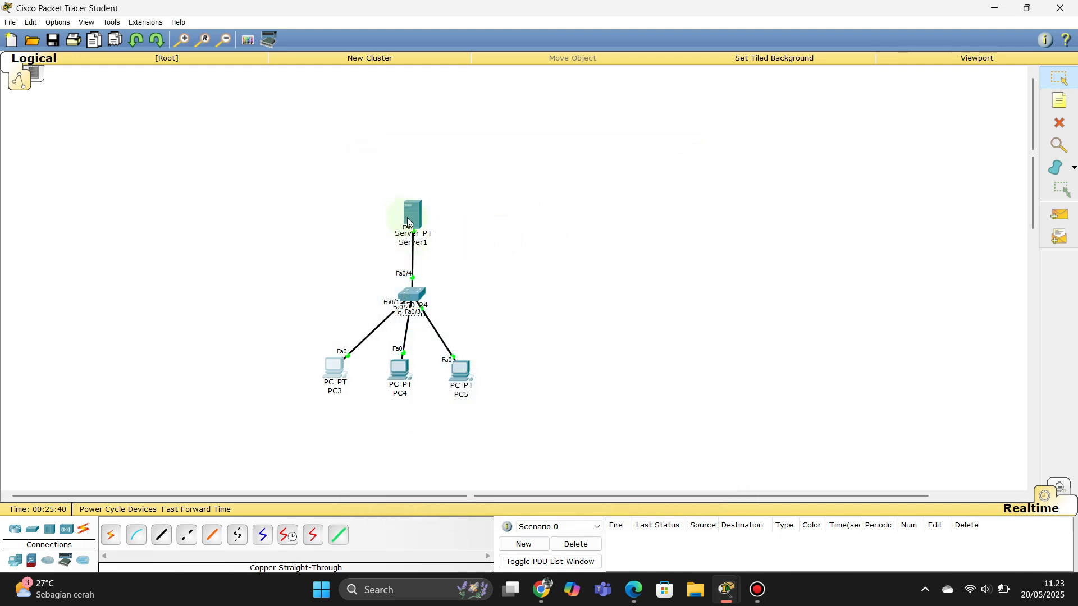
# Step: Turn on Server1's DNS service and put the 192.168.1.2 address into the Address field
pyautogui.click(408, 221)
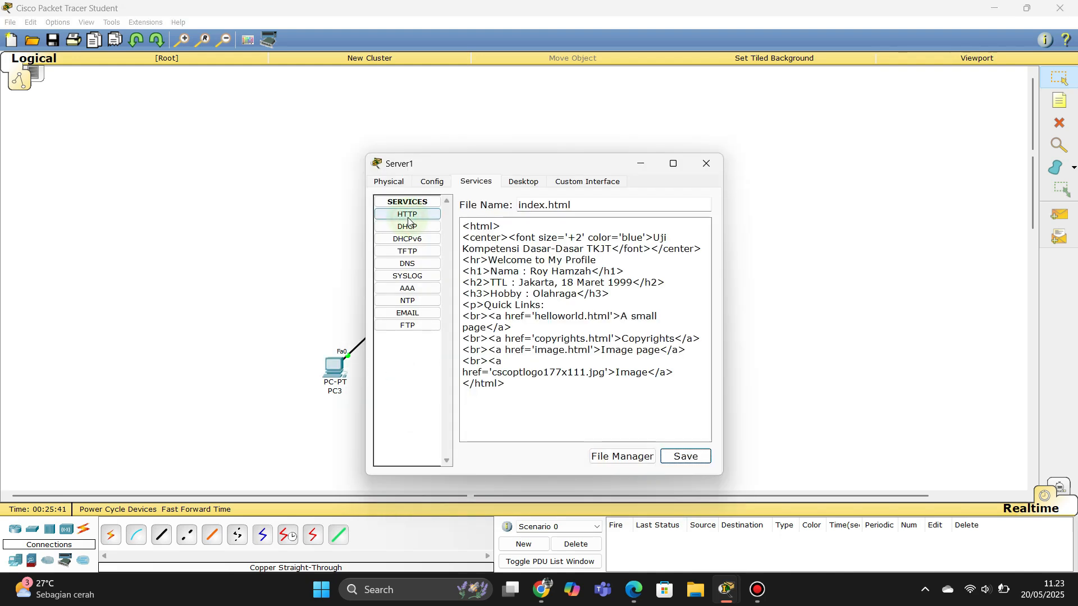
pyautogui.click(419, 263)
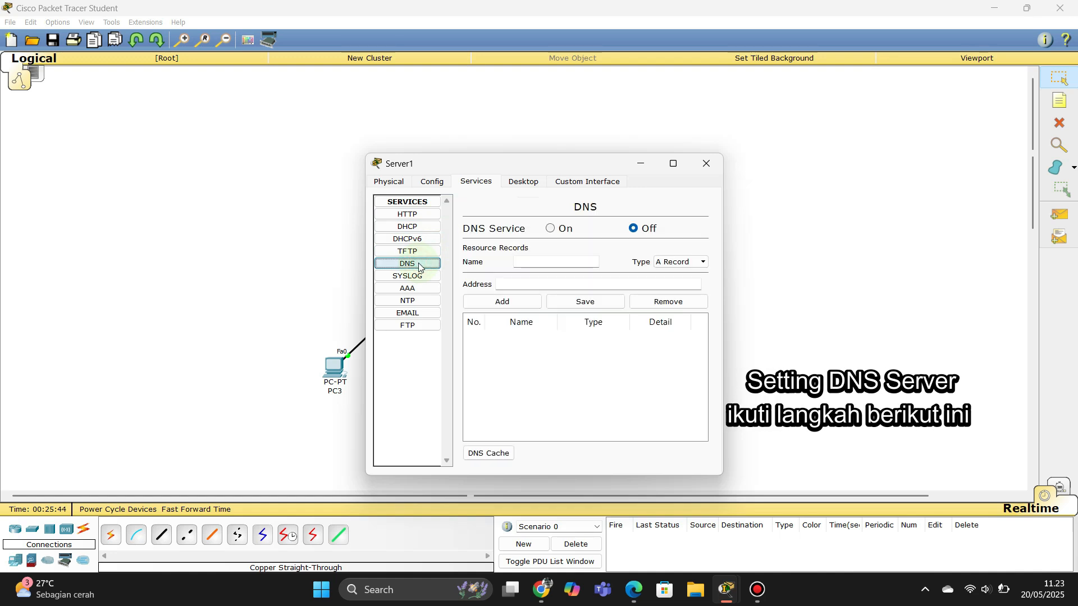
pyautogui.click(554, 229)
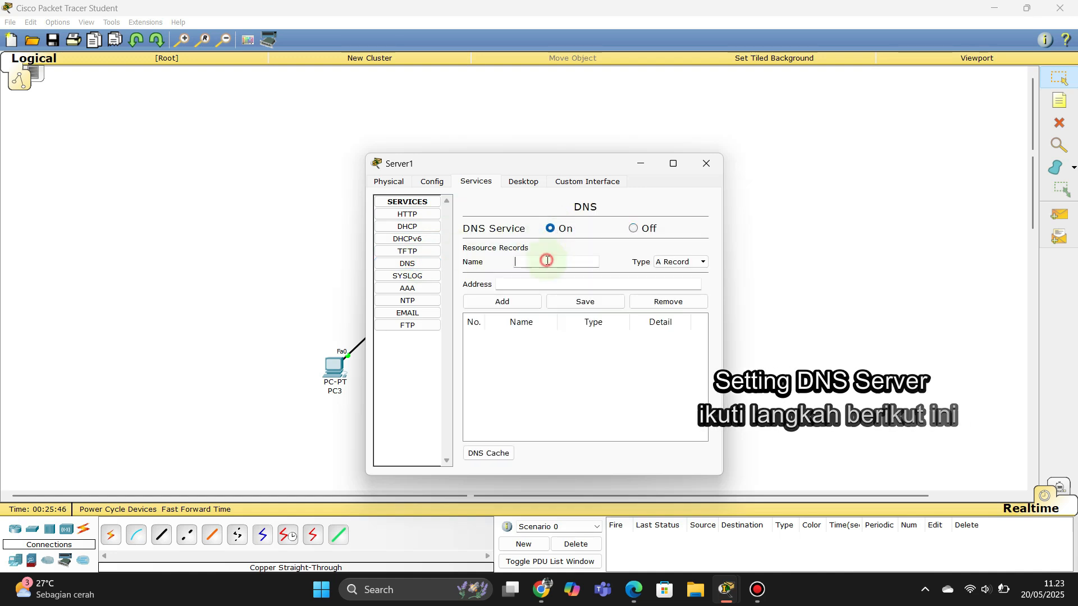
pyautogui.click(548, 261)
pyautogui.write('192')
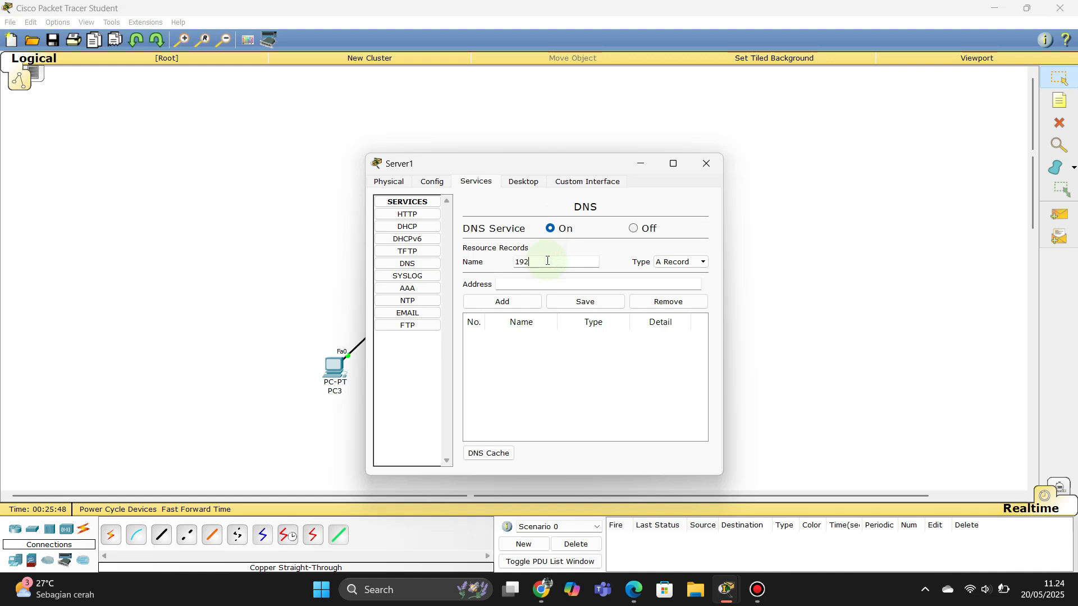
pyautogui.write('.168.1.2')
pyautogui.moveTo(571, 261); pyautogui.dragTo(500, 269)
pyautogui.hotkey('ctrl', 'c')
pyautogui.press('BackSpace')
pyautogui.click(503, 285)
pyautogui.hotkey('ctrl', 'v')
pyautogui.click(534, 266)
pyautogui.write('www.roy.com')
pyautogui.click(667, 262)
pyautogui.click(671, 274)
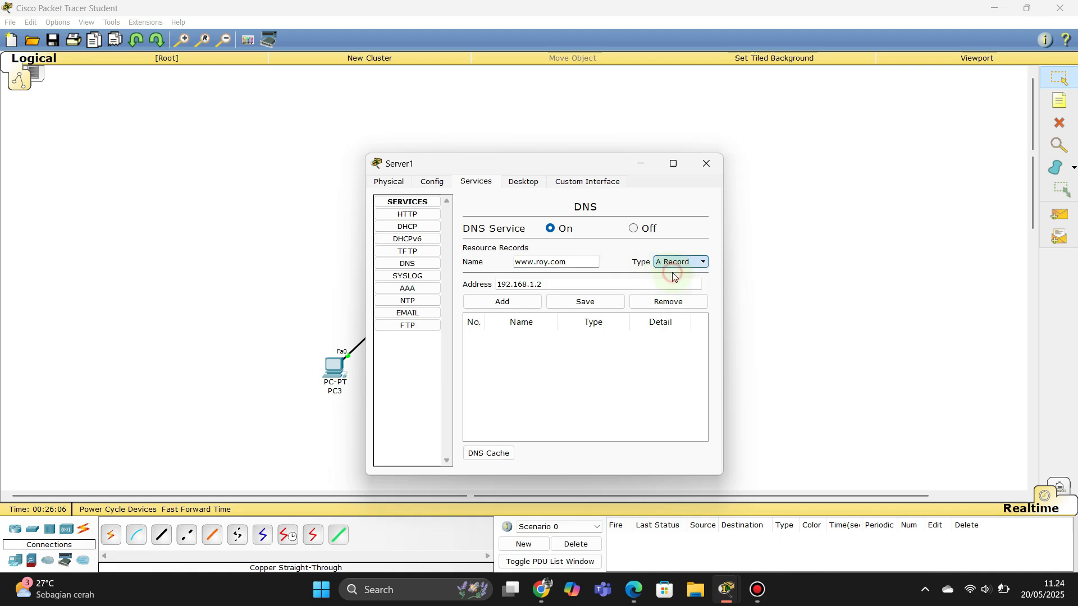
pyautogui.click(518, 309)
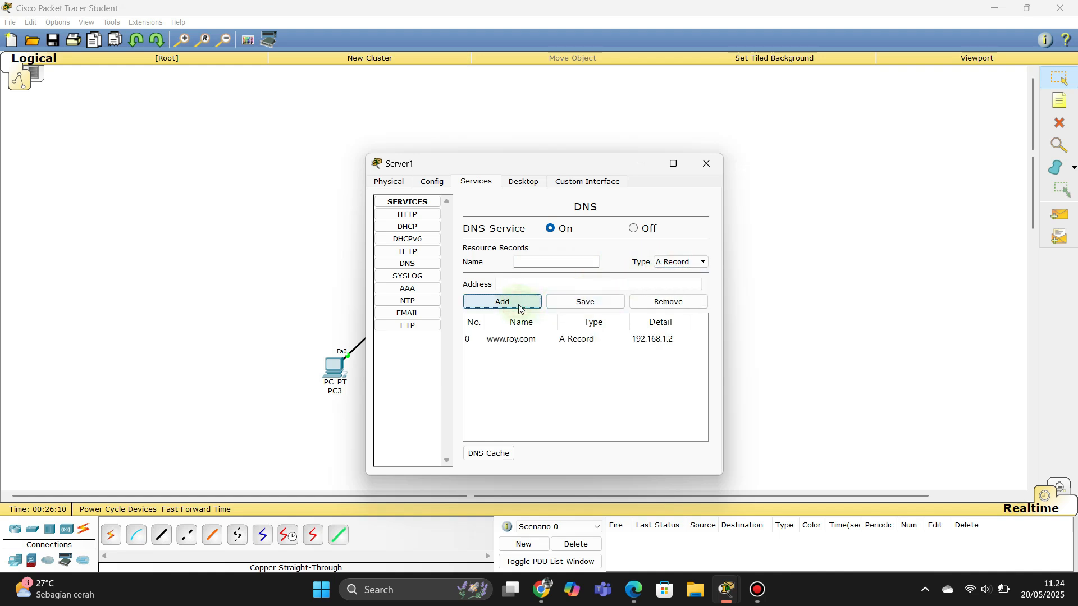
# Step: Close Server1 and bring up PC3's desktop
pyautogui.click(320, 342)
pyautogui.click(335, 368)
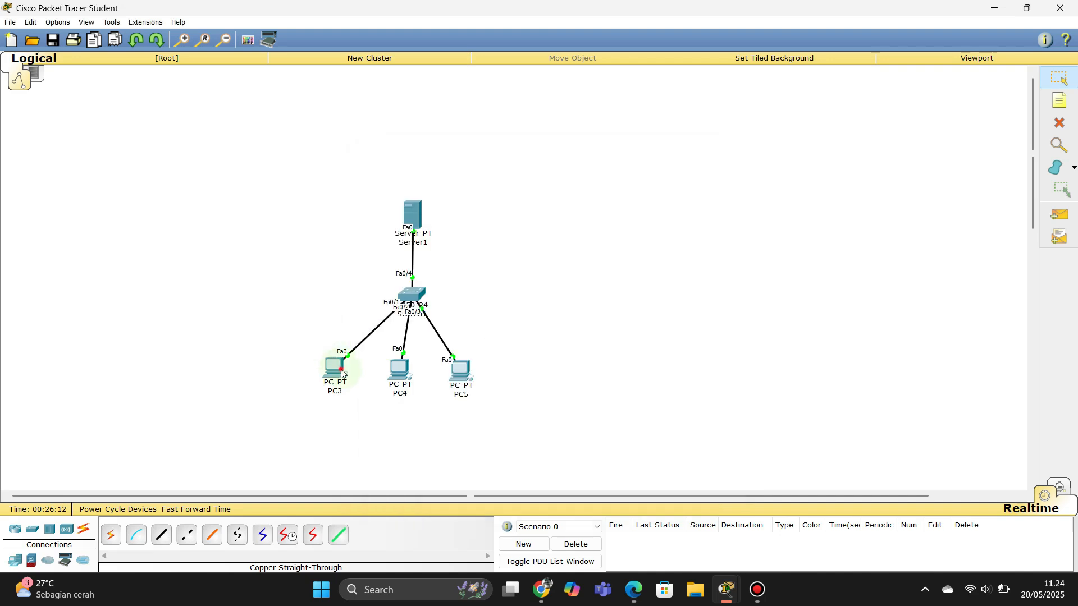
pyautogui.click(634, 219)
pyautogui.click(703, 217)
pyautogui.click(699, 214)
pyautogui.click(528, 232)
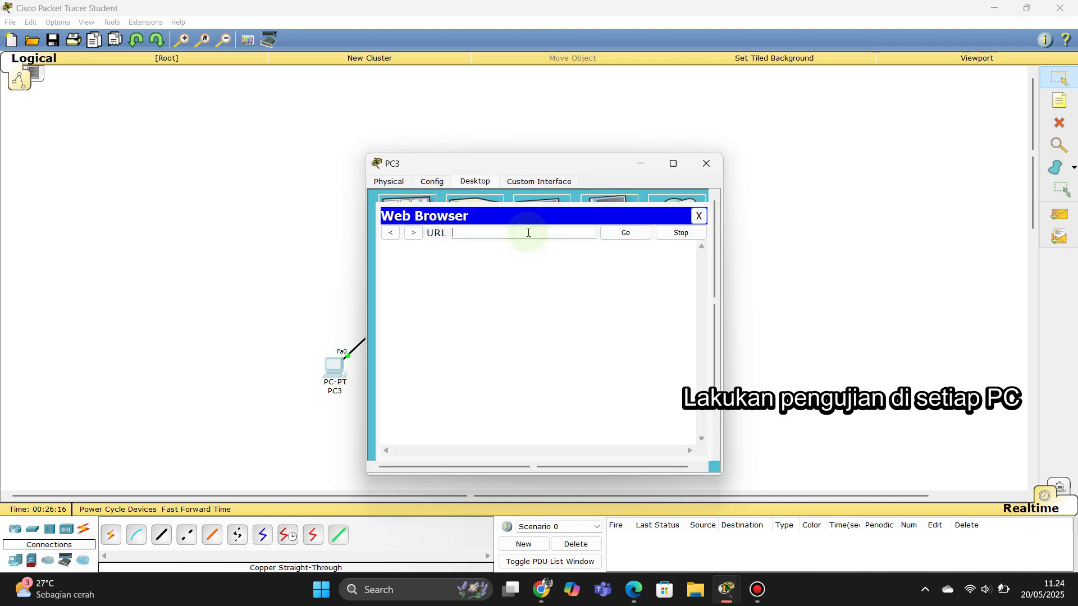
pyautogui.write('www.roy')
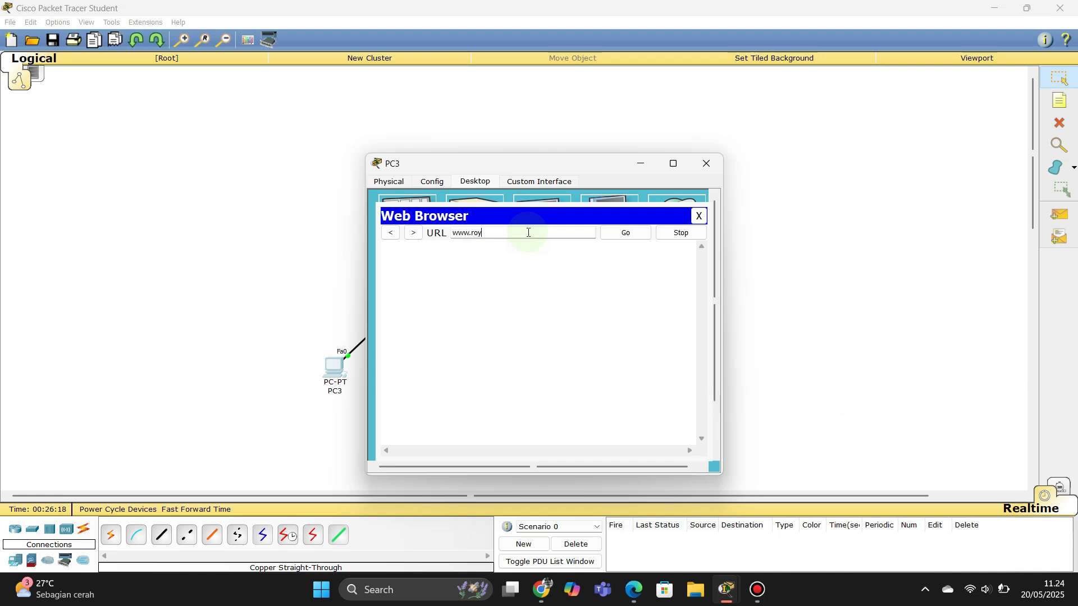
pyautogui.write('.com')
pyautogui.press('Return')
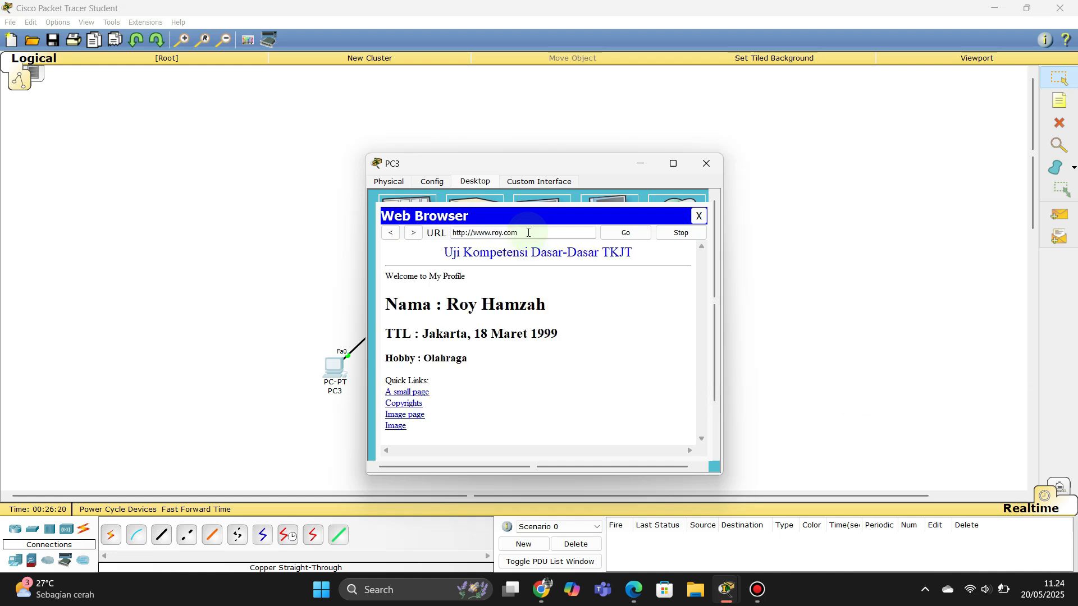
pyautogui.moveTo(529, 232); pyautogui.dragTo(473, 231)
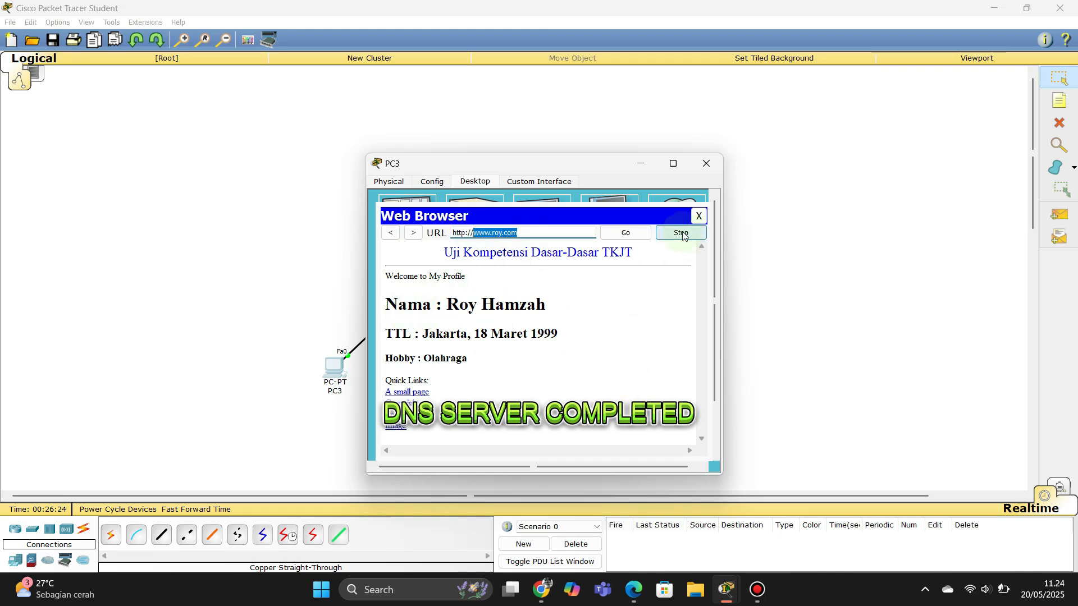
pyautogui.click(698, 214)
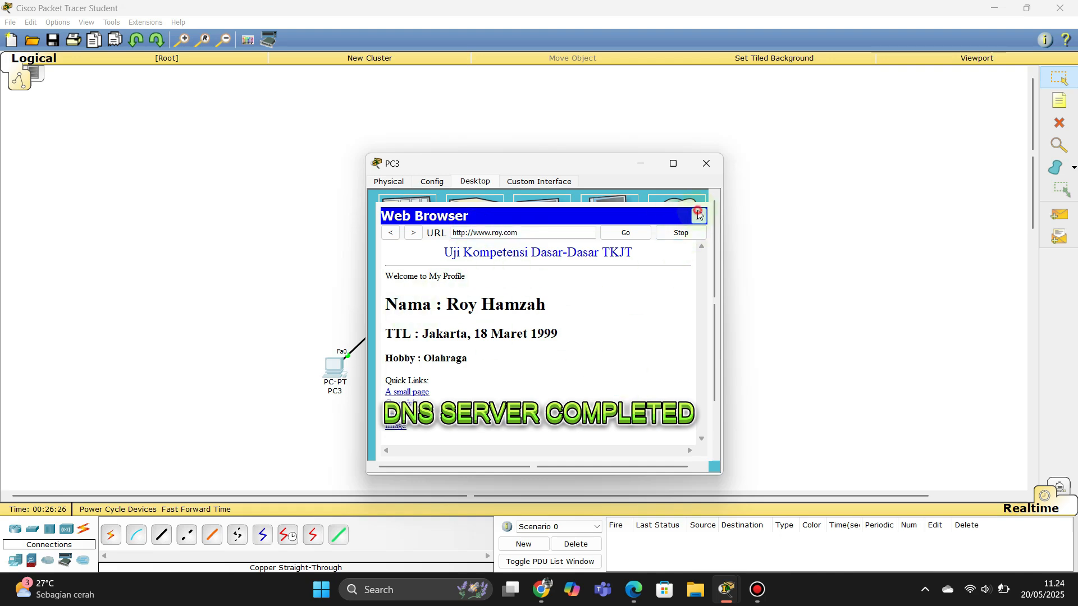
pyautogui.click(706, 163)
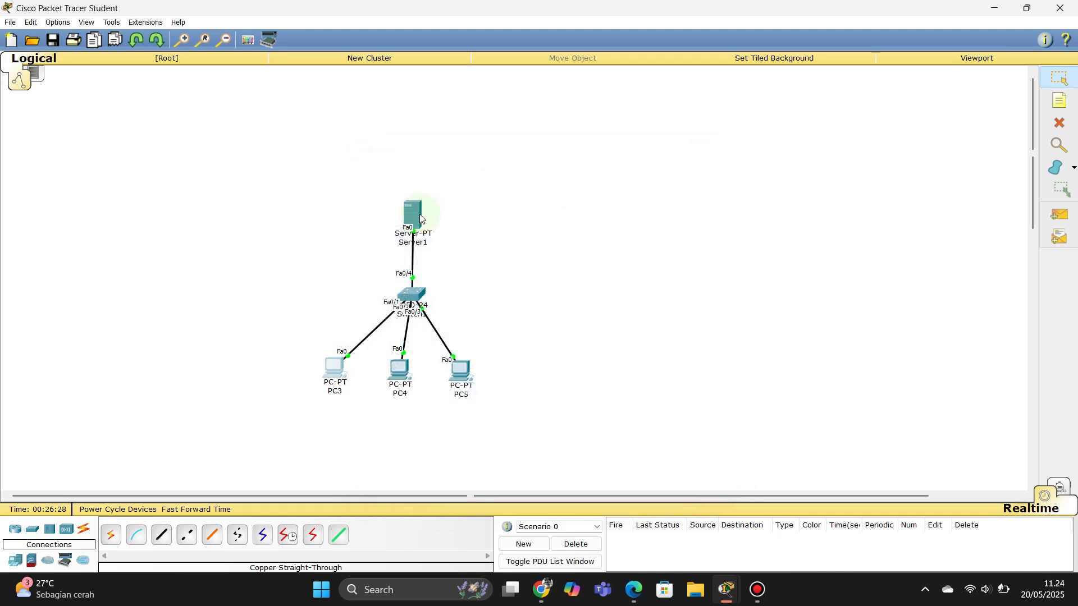
# Step: In Server1's FTP service, enter a new username and its password
pyautogui.moveTo(420, 219)
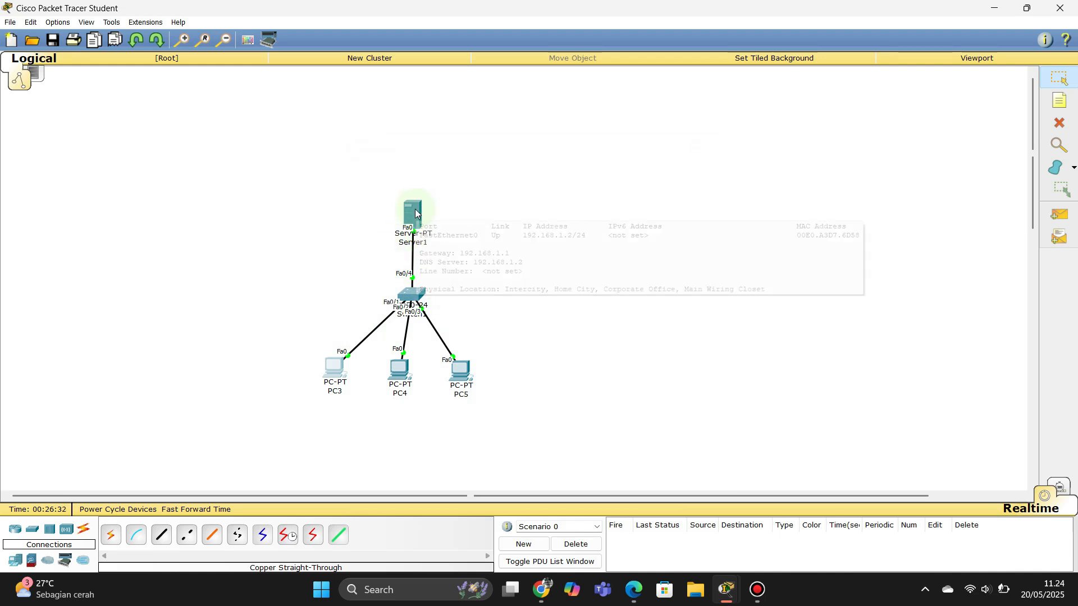
pyautogui.click(416, 213)
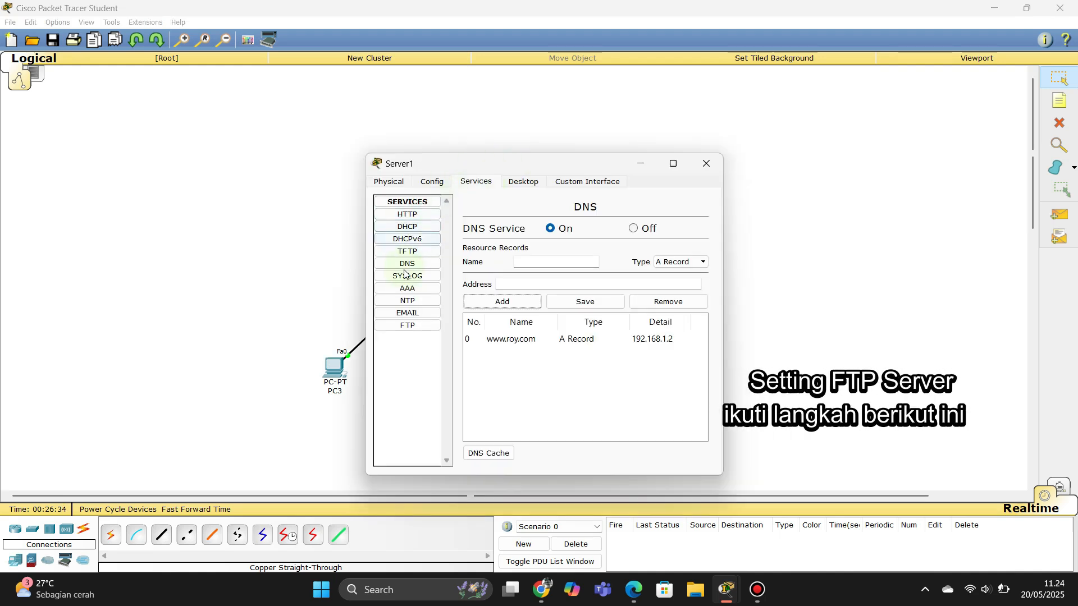
pyautogui.click(407, 325)
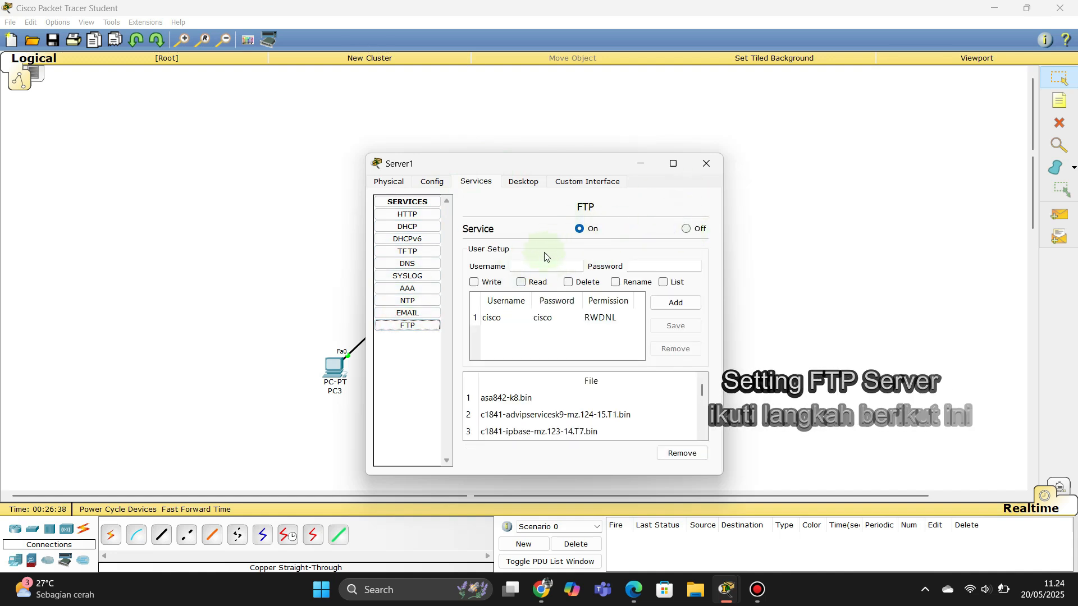
pyautogui.click(539, 267)
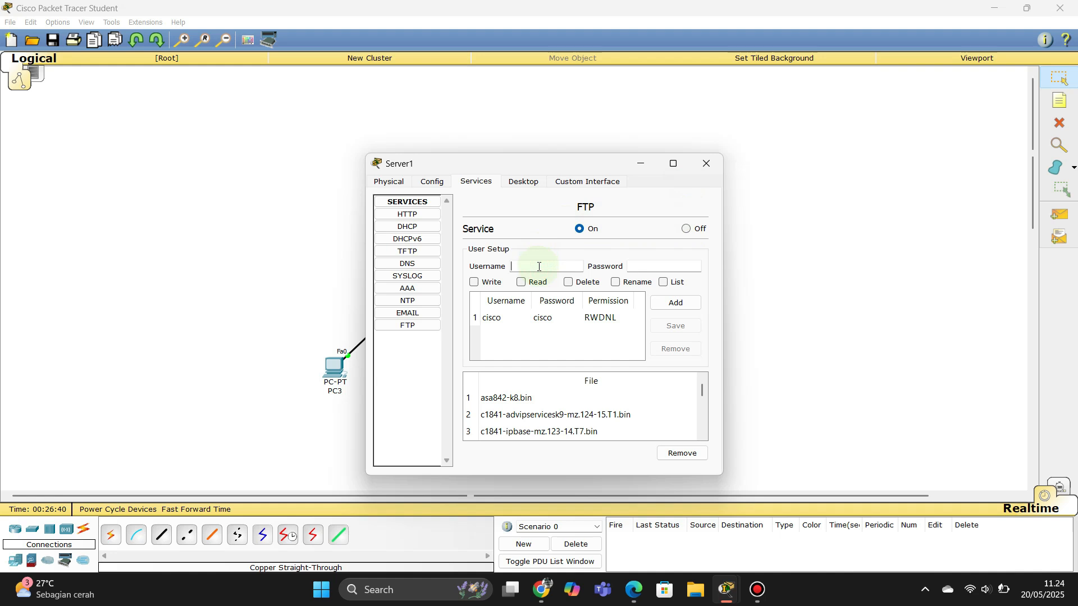
pyautogui.write('cisco1')
pyautogui.click(665, 269)
pyautogui.write('123')
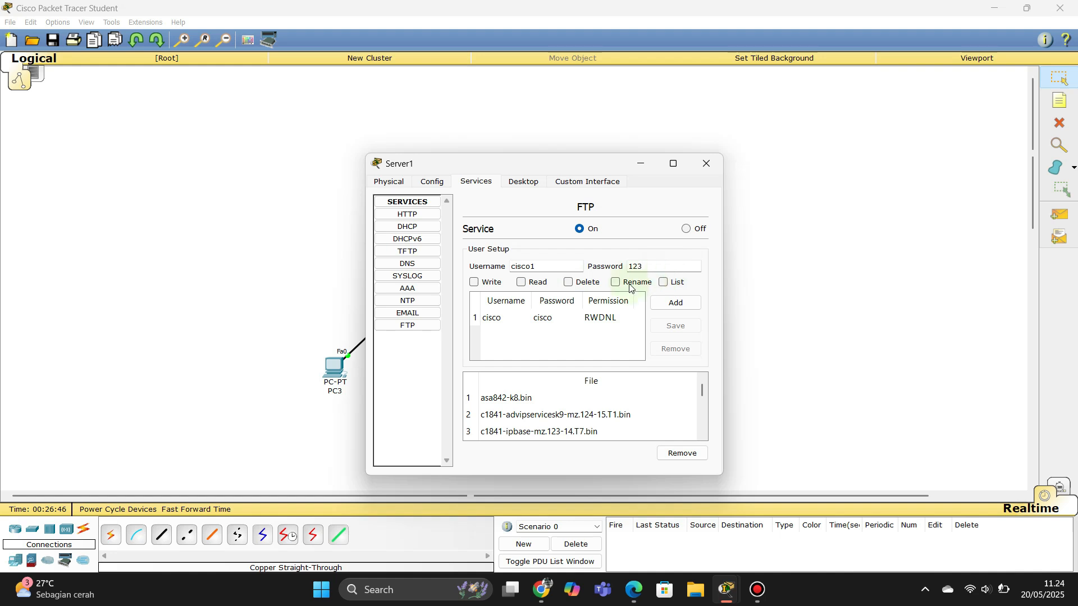
# Step: Give the new FTP user write, read, rename and list permissions, add it, and close Server1
pyautogui.click(475, 282)
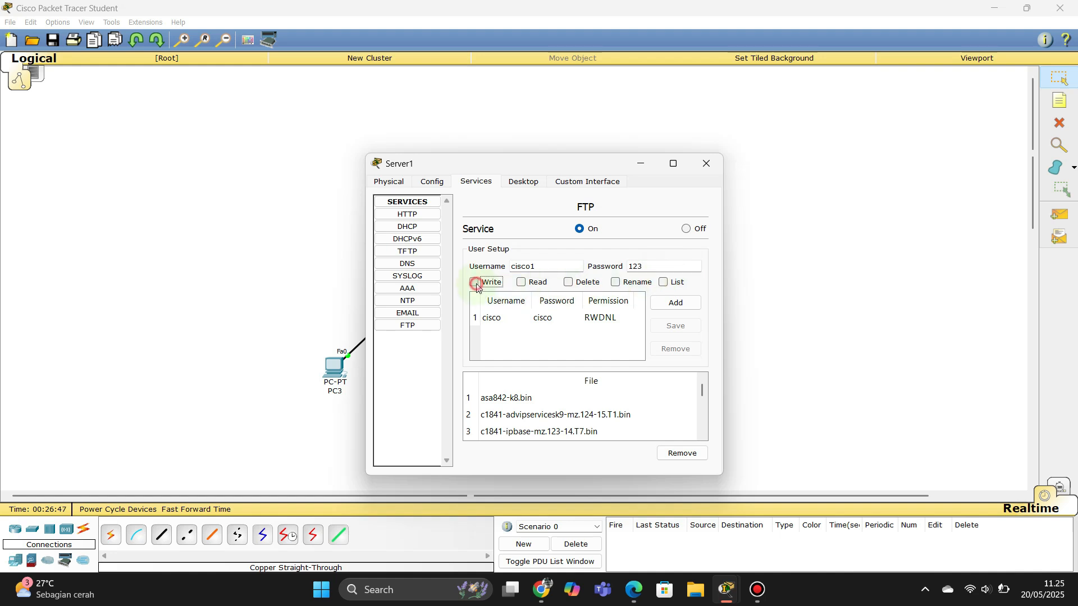
pyautogui.click(521, 282)
pyautogui.click(617, 284)
pyautogui.click(664, 282)
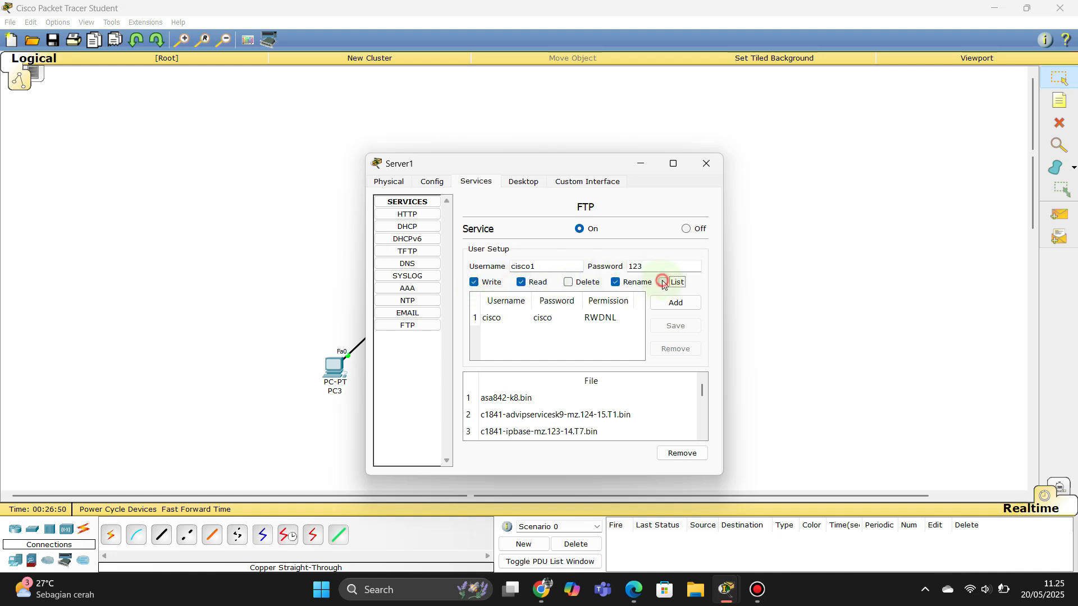
pyautogui.click(672, 307)
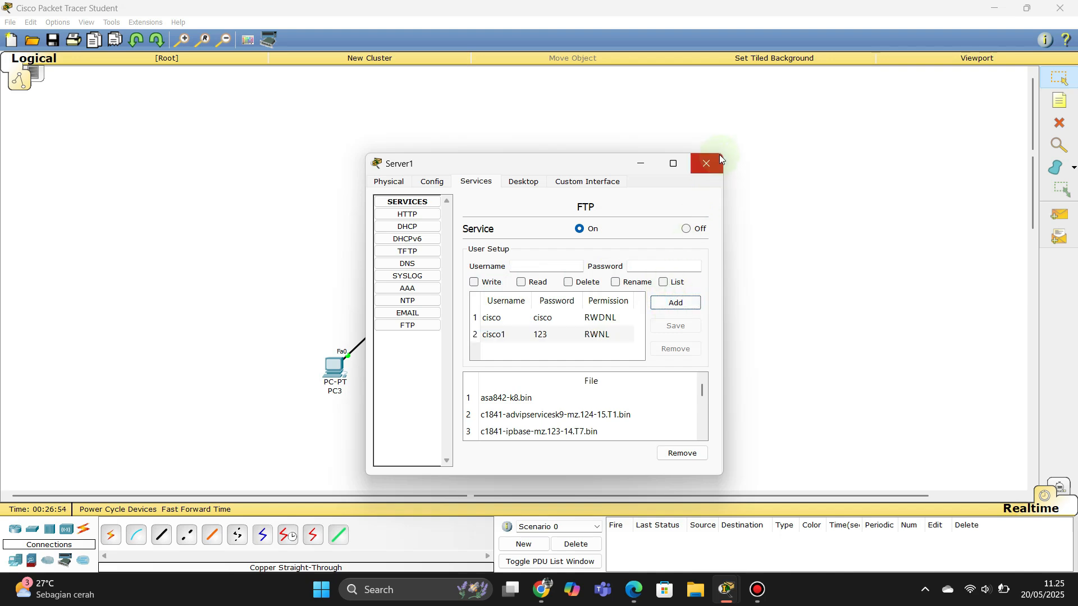
pyautogui.click(717, 173)
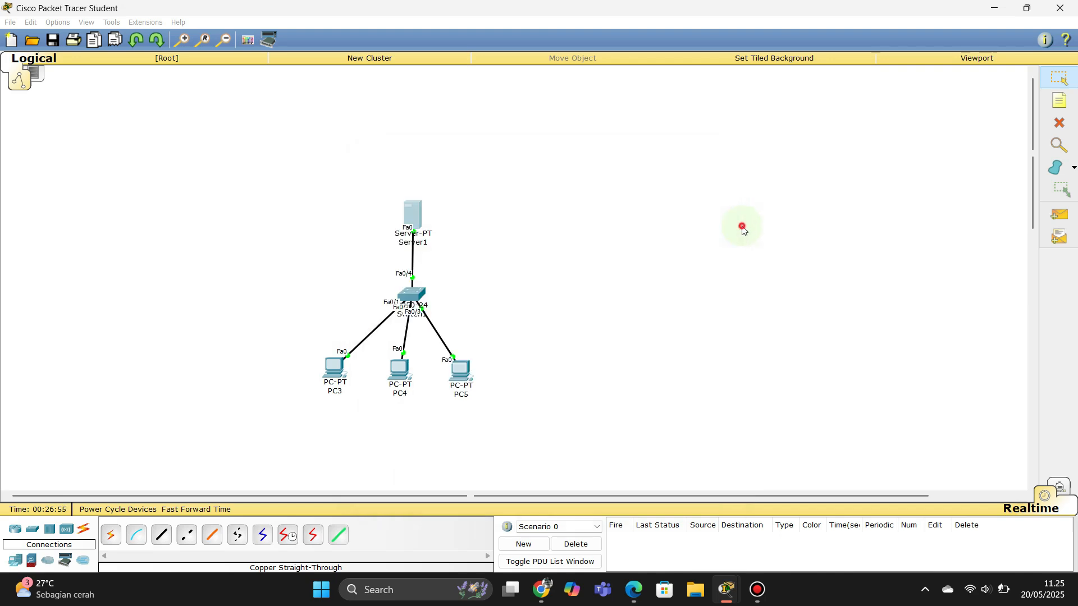
# Step: Open and close PC3, then open PC4's Text Editor
pyautogui.click(337, 366)
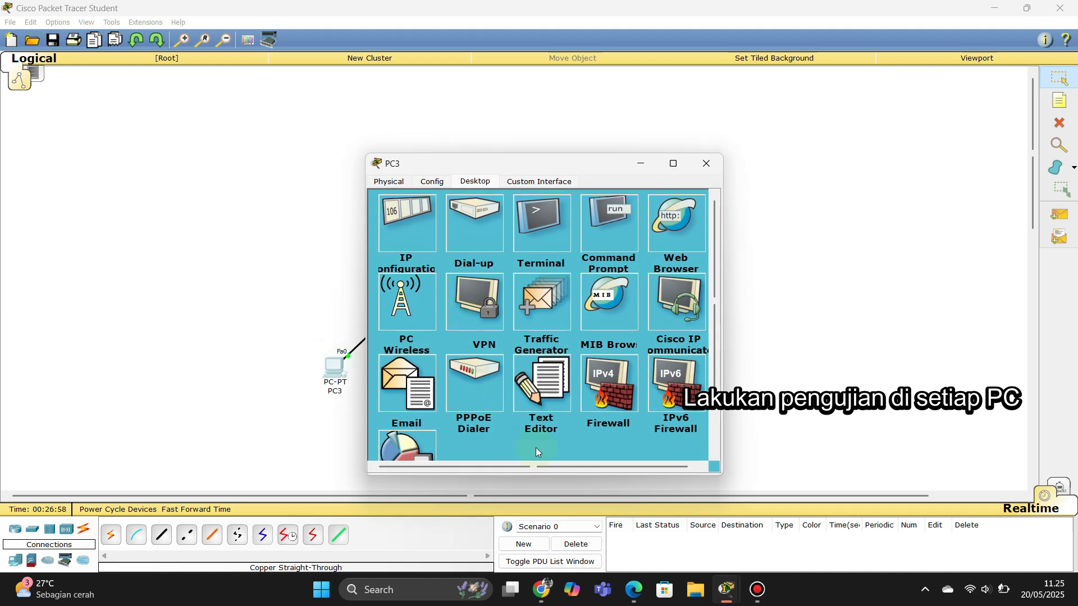
pyautogui.click(703, 162)
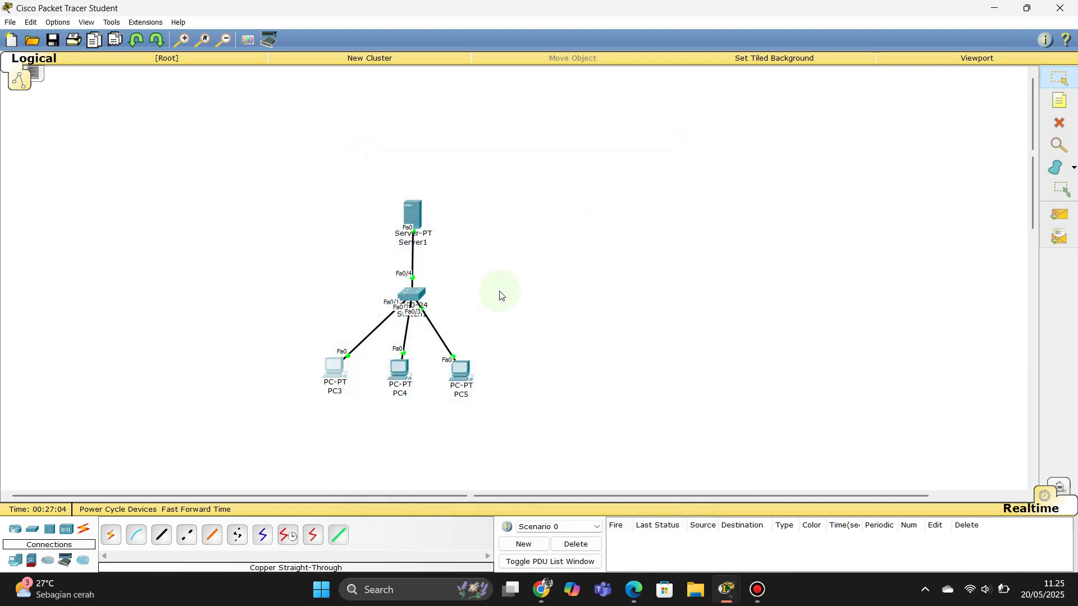
pyautogui.moveTo(400, 378)
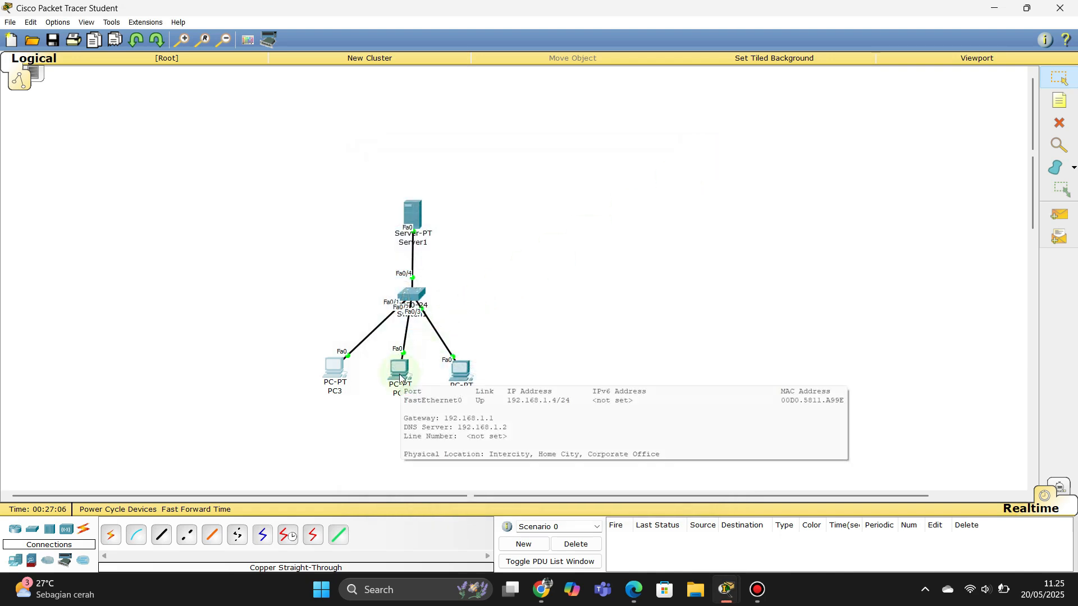
pyautogui.click(401, 378)
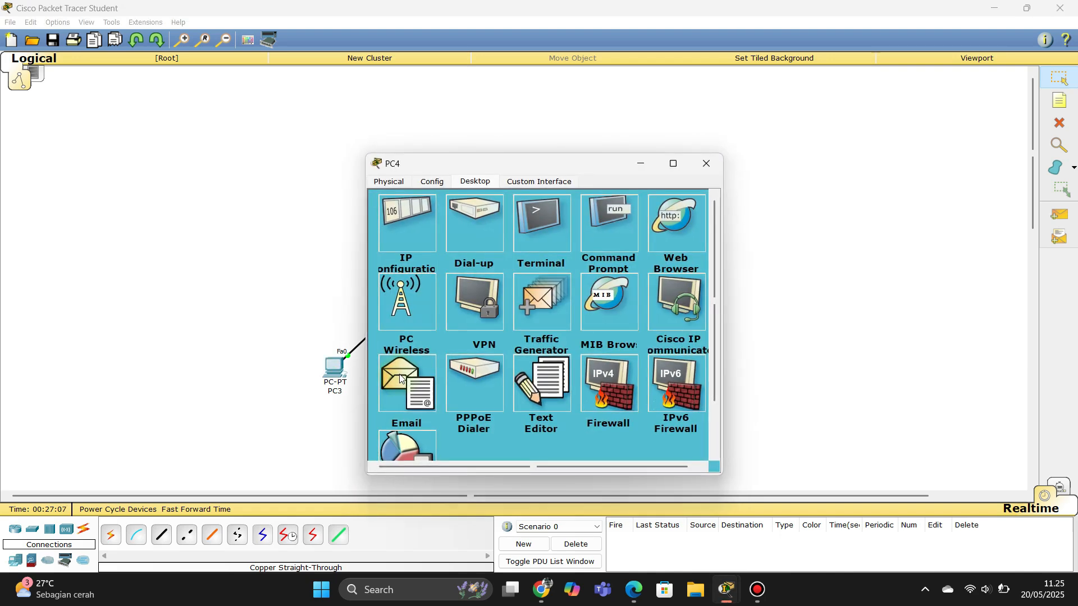
pyautogui.click(543, 390)
# Step: Type 'ujian praktek ddtjk' in PC4's Text Editor and save it as hello.txt on closing
pyautogui.click(540, 264)
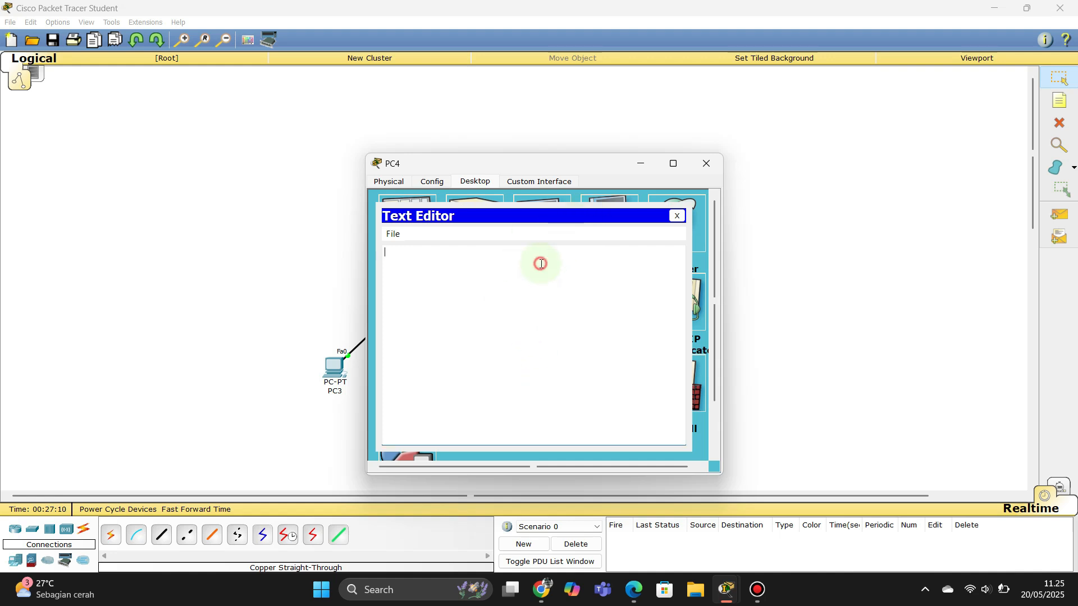
pyautogui.write('ujian praktek ddtjkt')
pyautogui.click(677, 215)
pyautogui.click(498, 346)
pyautogui.write('h')
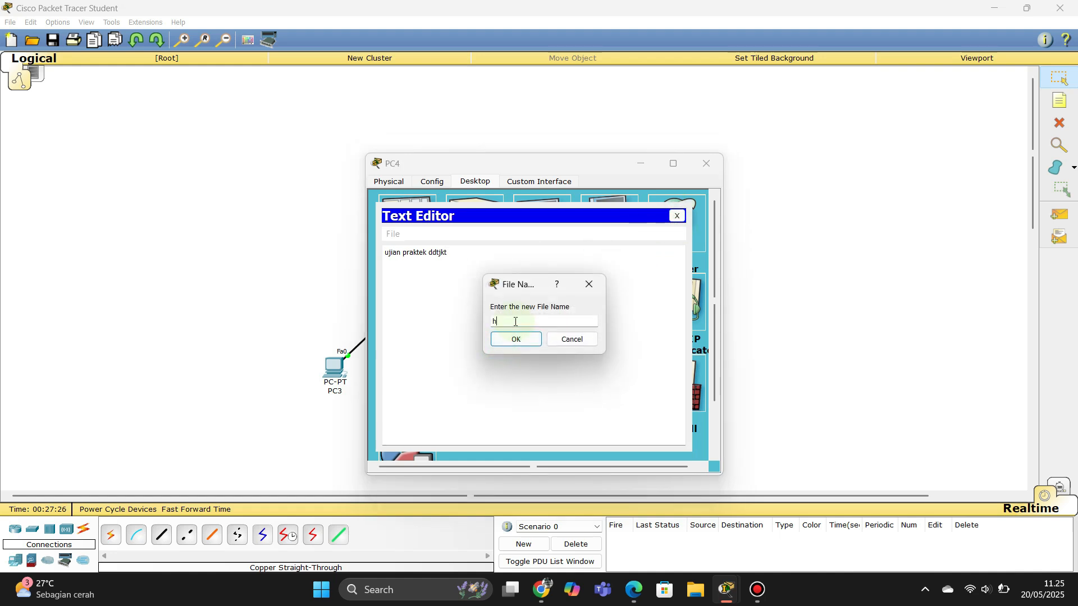
pyautogui.write('ello.txt')
# Step: Confirm the hello.txt name and list PC4's files with dir to find it
pyautogui.click(517, 340)
pyautogui.click(616, 218)
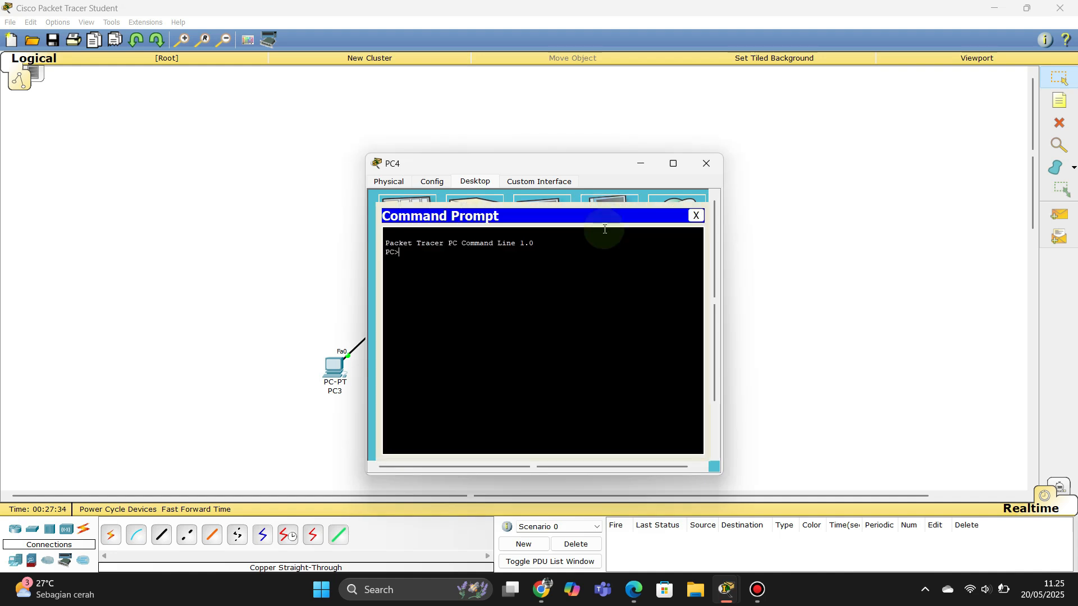
pyautogui.write('dir')
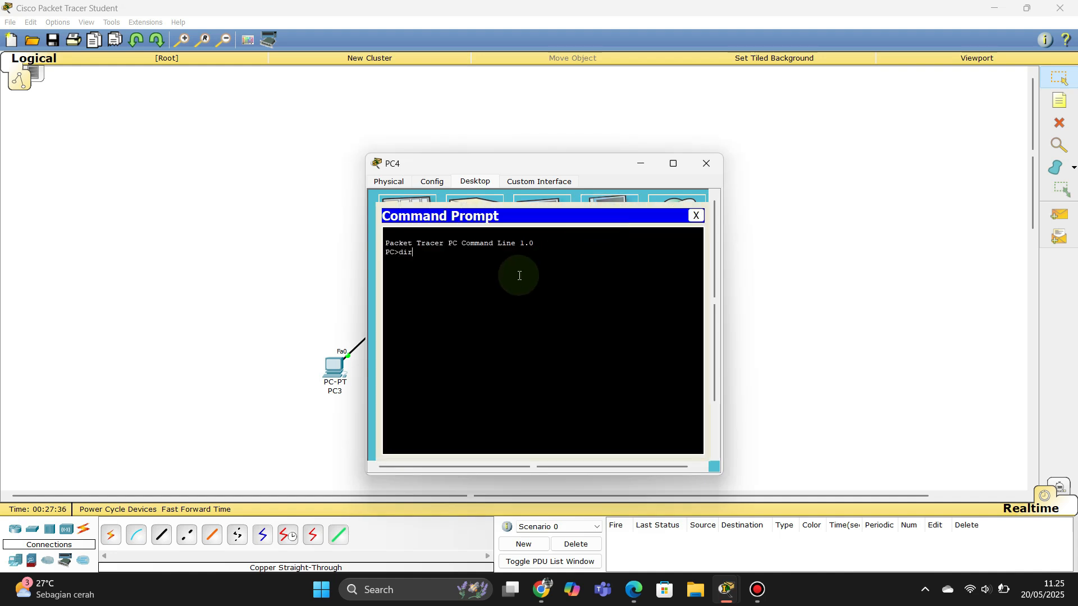
pyautogui.press('Return')
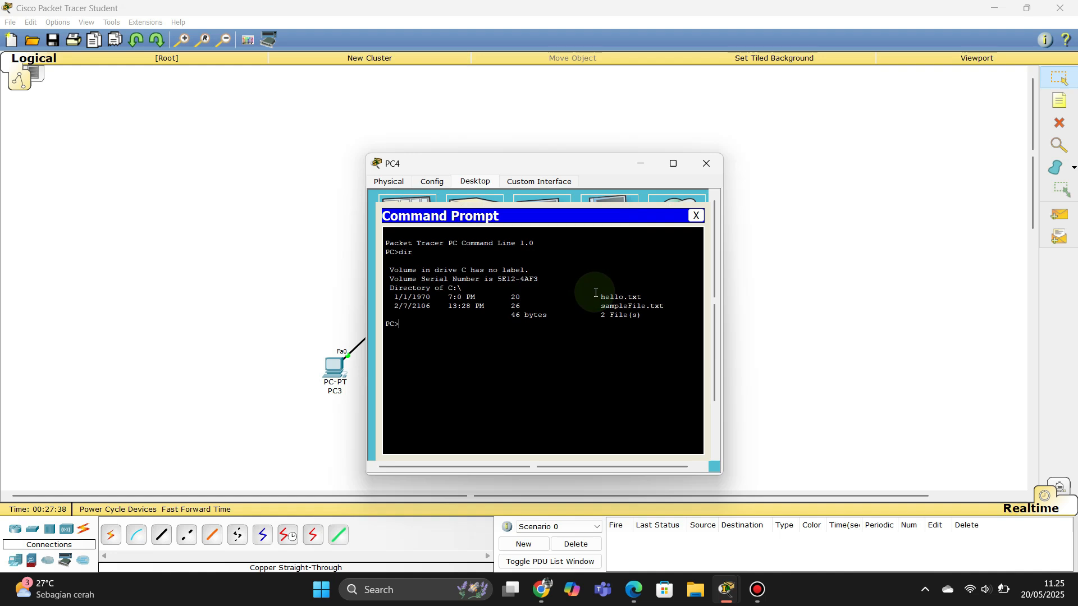
pyautogui.moveTo(616, 288); pyautogui.dragTo(647, 297)
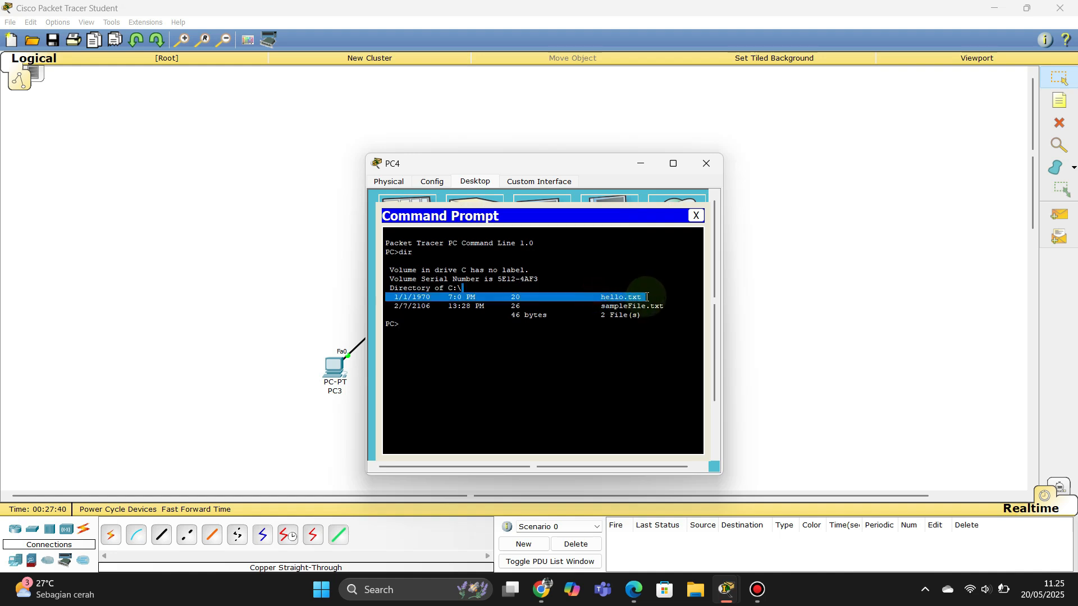
# Step: Ping the server at 192.168.1.2 from PC4, getting 4 of 4 replies
pyautogui.click(423, 333)
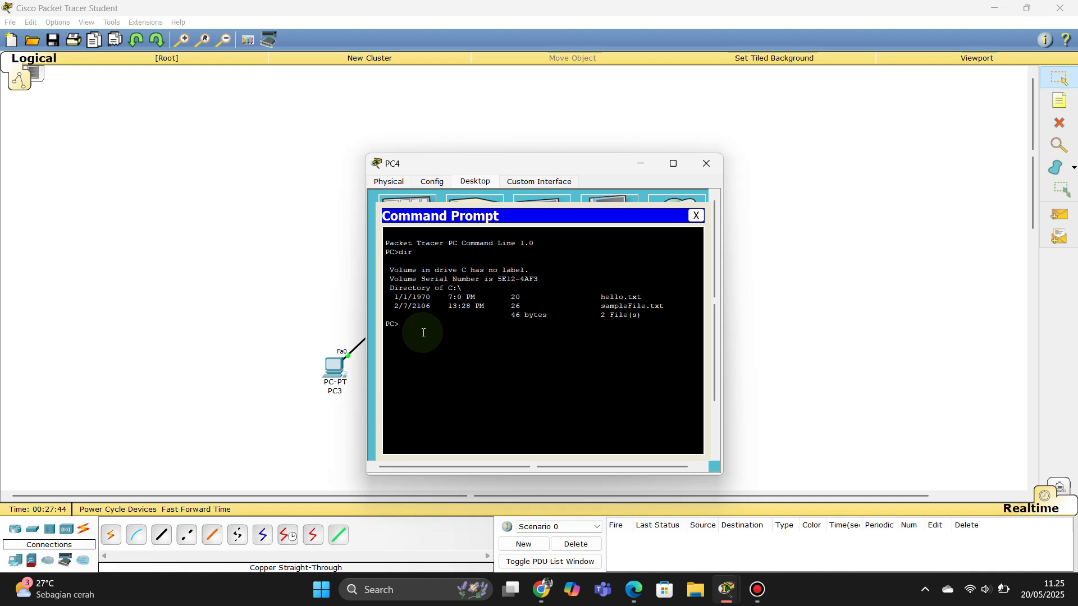
pyautogui.write('ping 192.168.1.2')
pyautogui.press('Return')
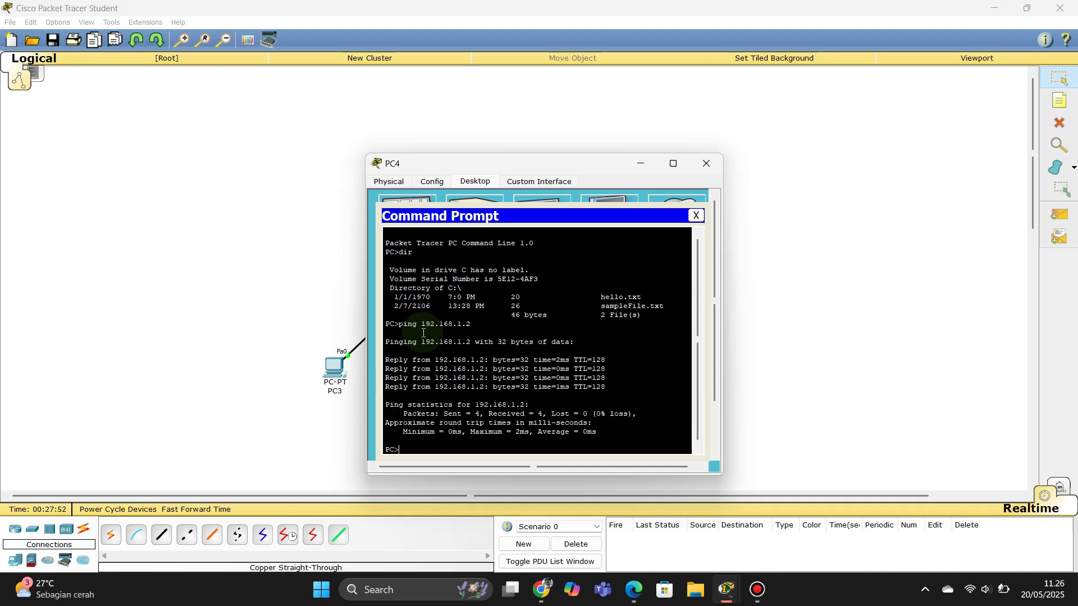
# Step: Log into FTP at 192.168.1.2 from PC4 and put hello.txt, completing a 20-byte transfer
pyautogui.write('ftp')
pyautogui.press('Return')
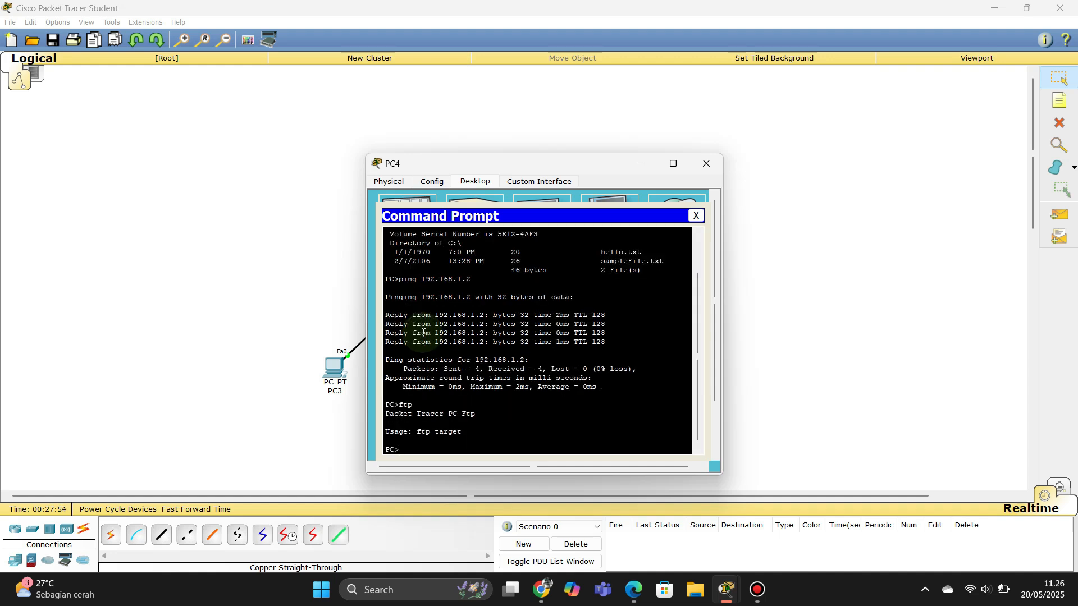
pyautogui.write('ftp 192.168.1.2')
pyautogui.press('Return')
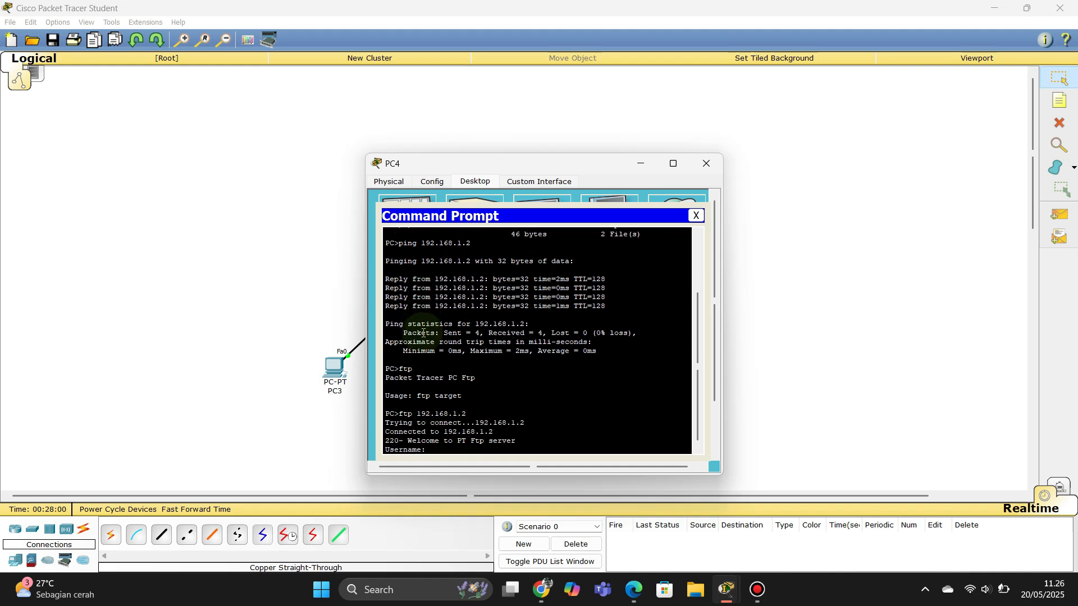
pyautogui.write('ciscol')
pyautogui.press('Return')
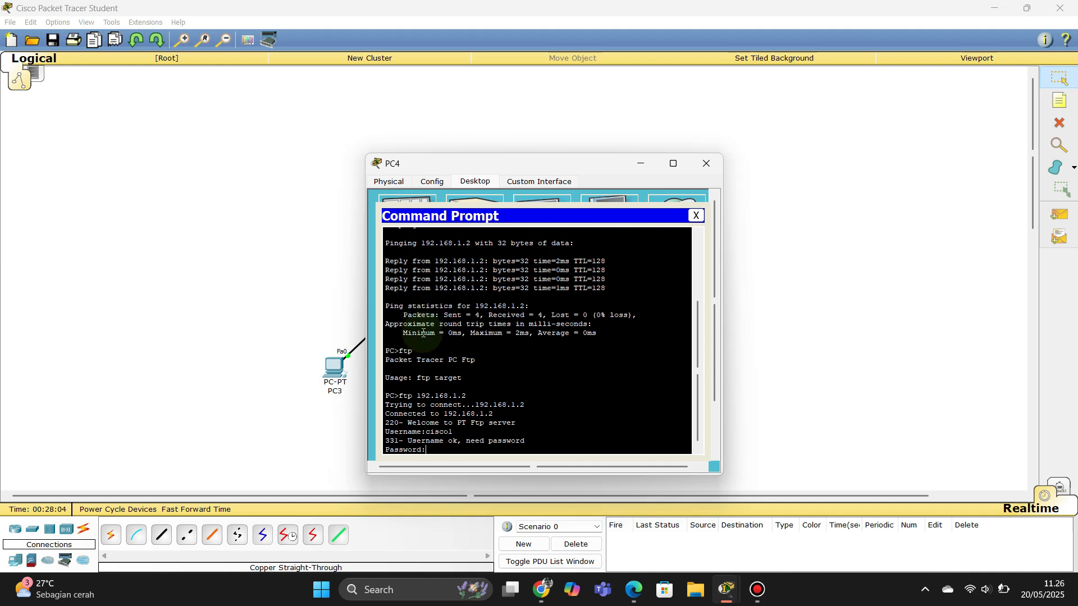
pyautogui.press('Return')
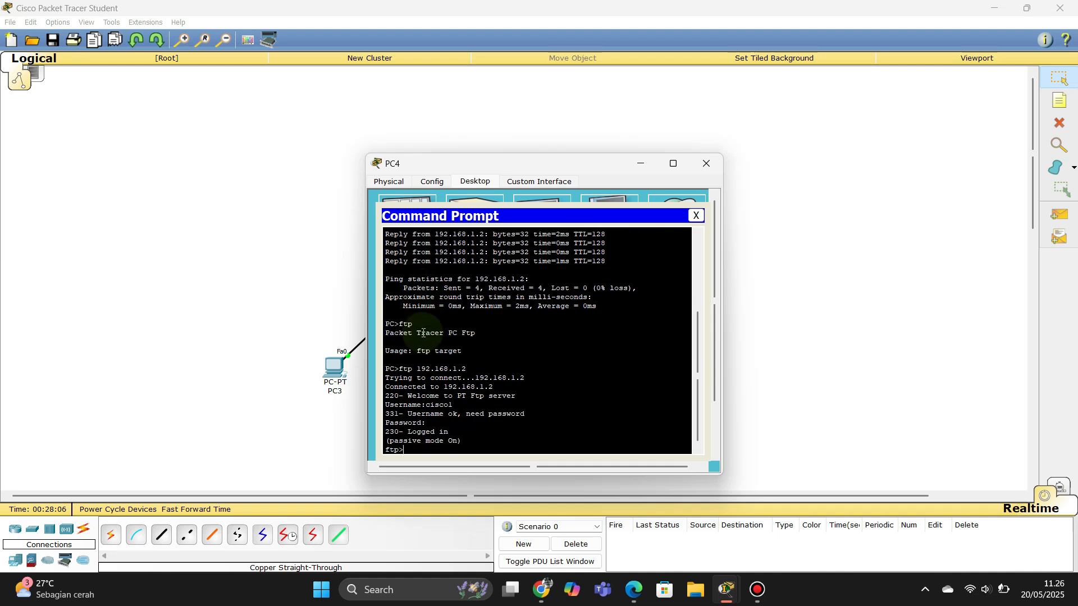
pyautogui.write('put hello.txt')
pyautogui.press('Return')
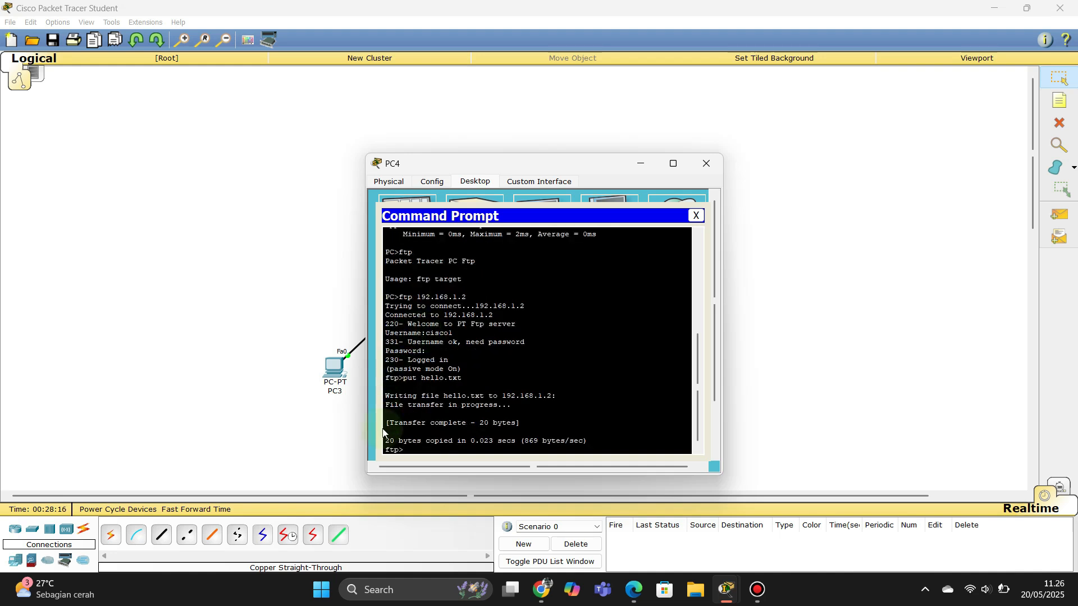
pyautogui.moveTo(389, 423); pyautogui.dragTo(472, 432)
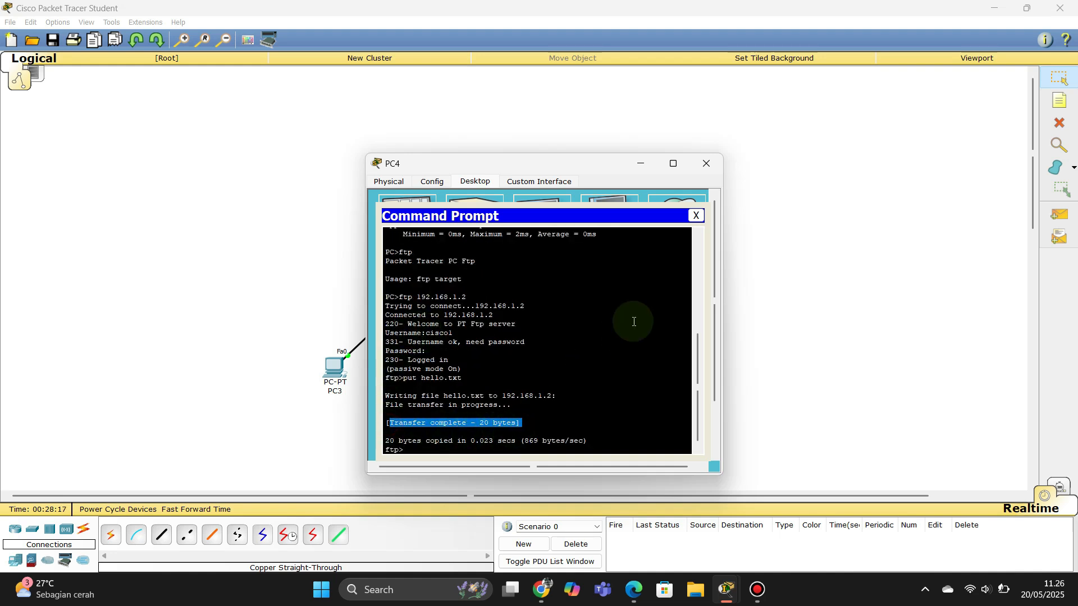
# Step: Close PC4 and list PC5's files with dir in its command prompt
pyautogui.click(695, 218)
pyautogui.click(706, 163)
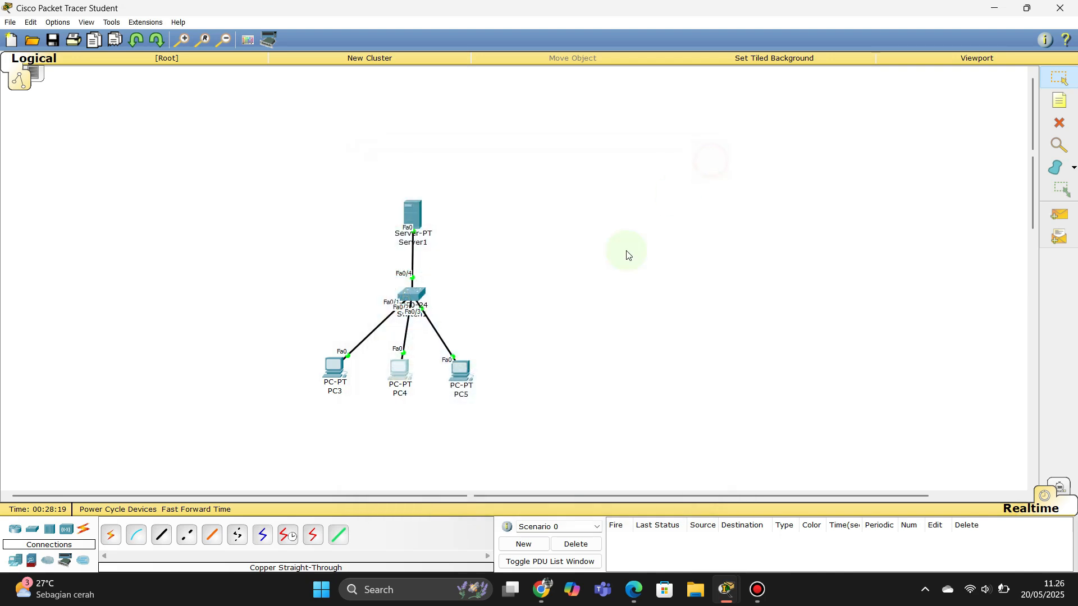
pyautogui.click(466, 369)
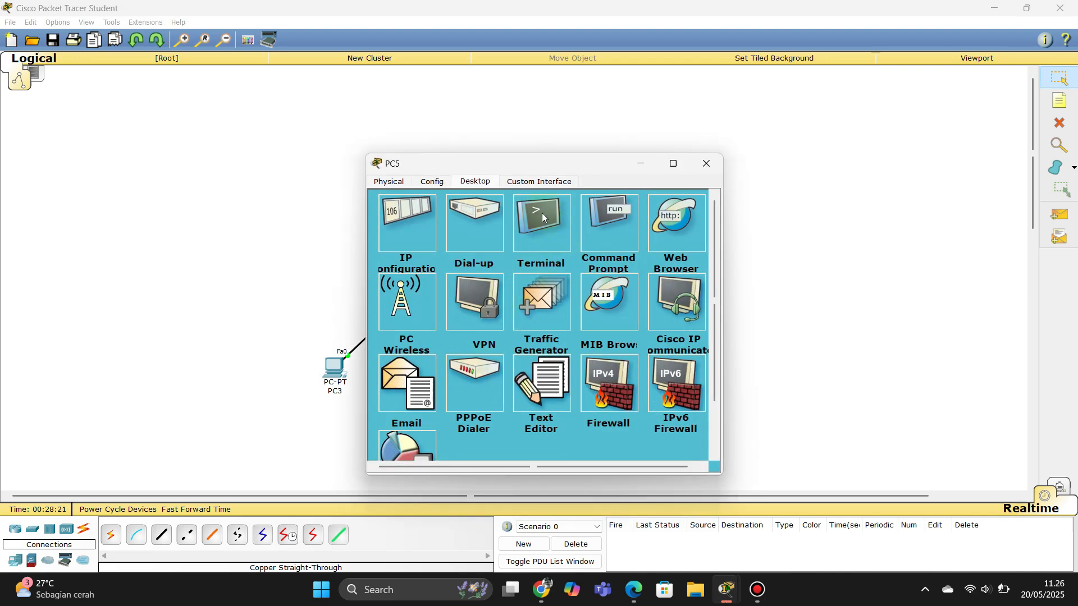
pyautogui.click(625, 224)
pyautogui.click(556, 261)
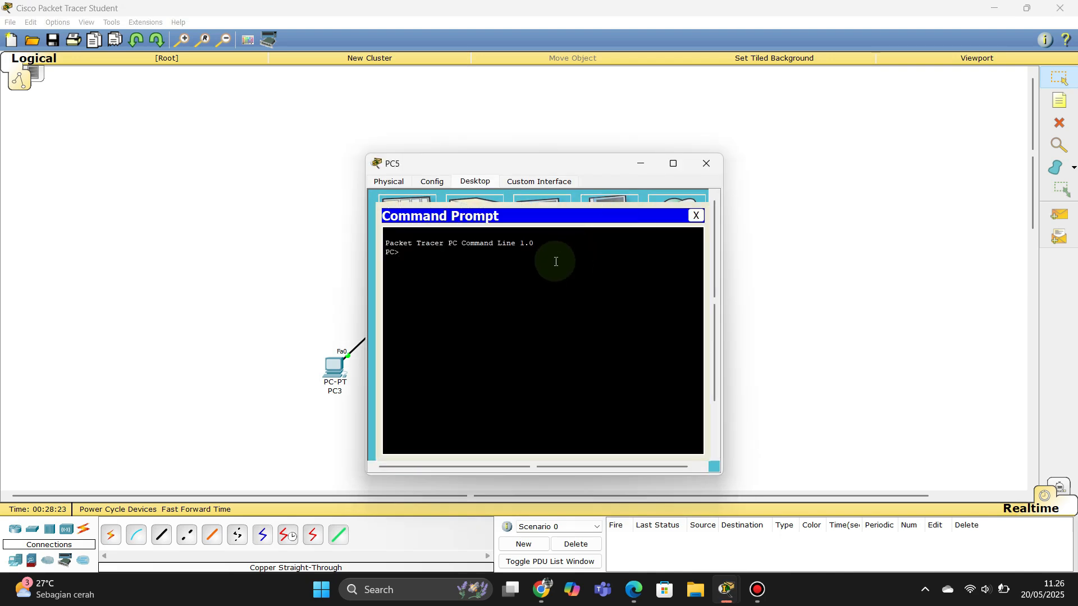
pyautogui.write('dir')
pyautogui.press('Return')
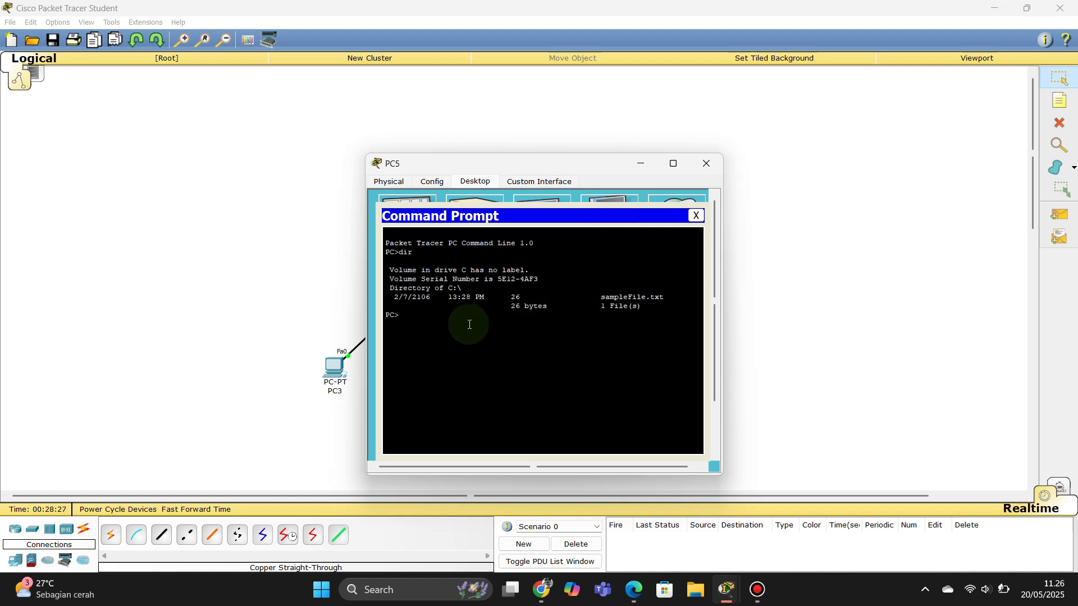
# Step: Log into FTP at 192.168.1.2 from PC5 and get hello.txt
pyautogui.write('ftp')
pyautogui.press('Return')
pyautogui.write('ftp 192')
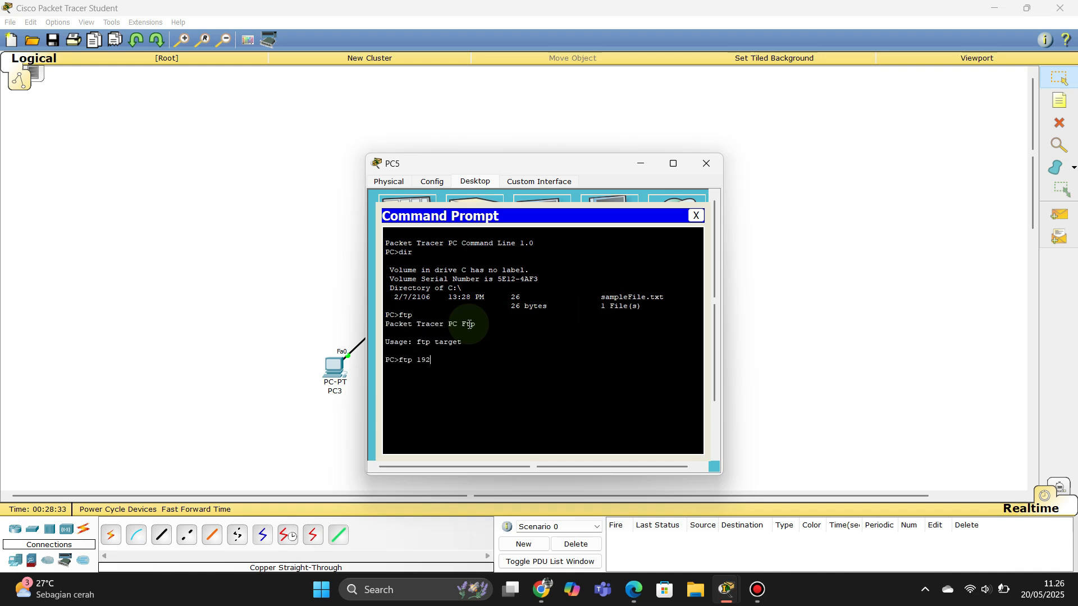
pyautogui.write('.168')
pyautogui.press('Return')
pyautogui.write('ciscol')
pyautogui.press('Return')
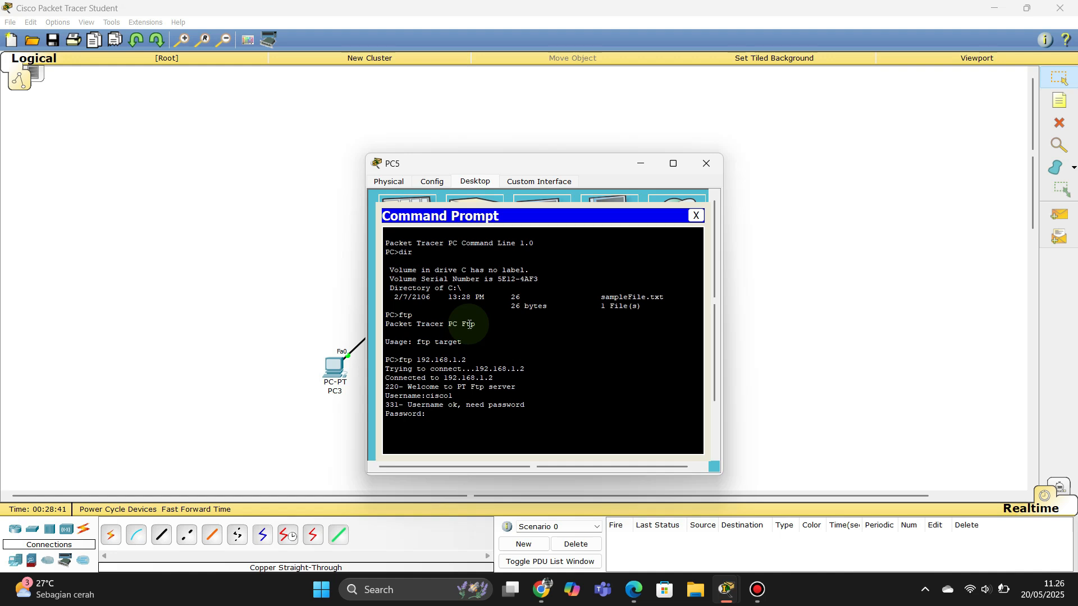
pyautogui.press('Return')
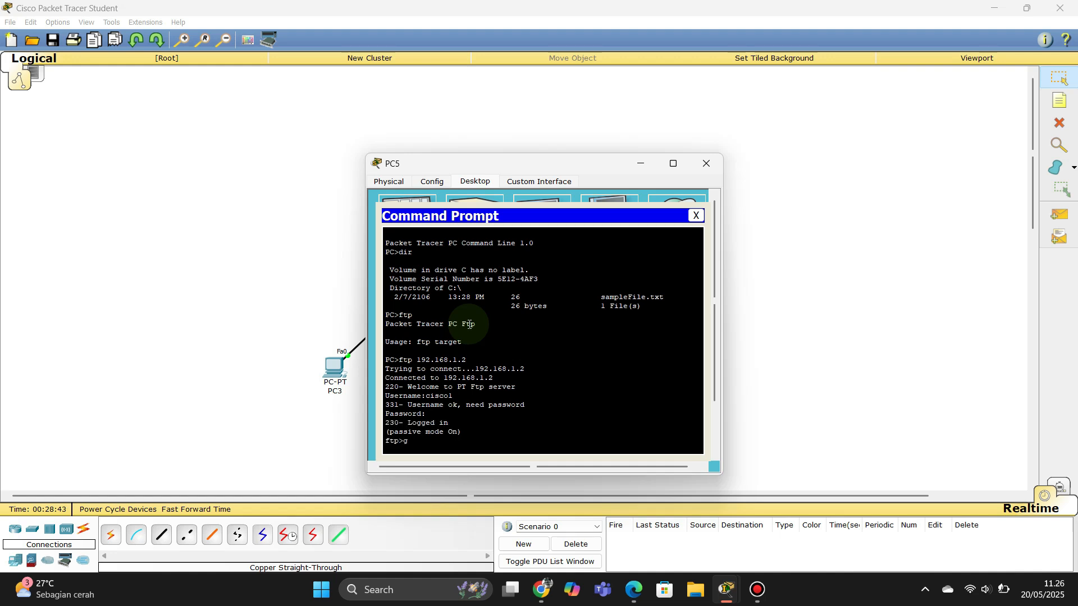
pyautogui.write('get hello.txt')
pyautogui.press('Return')
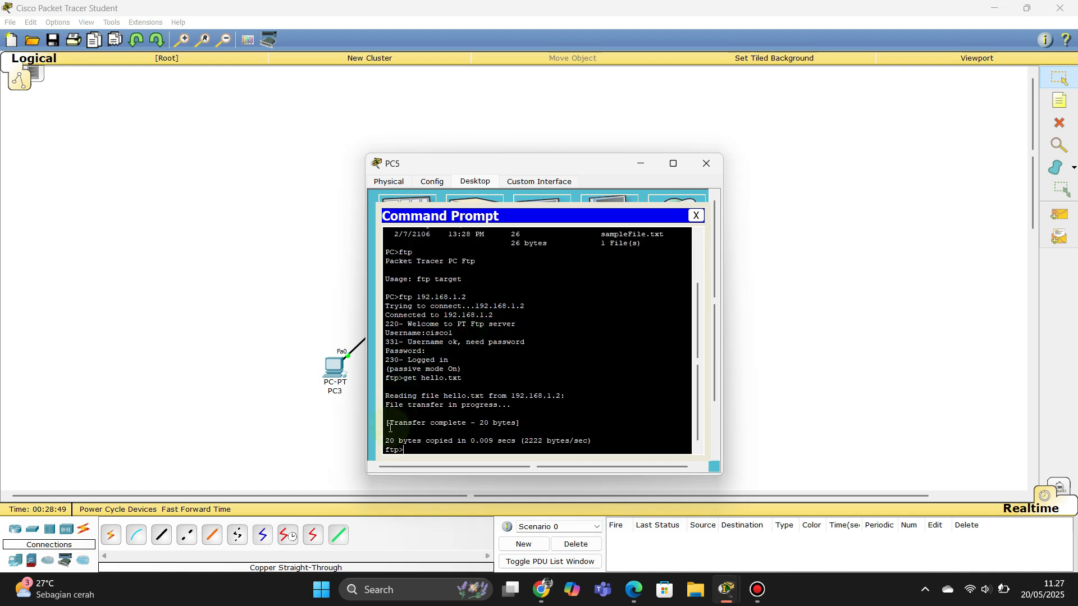
pyautogui.moveTo(388, 427); pyautogui.dragTo(519, 424)
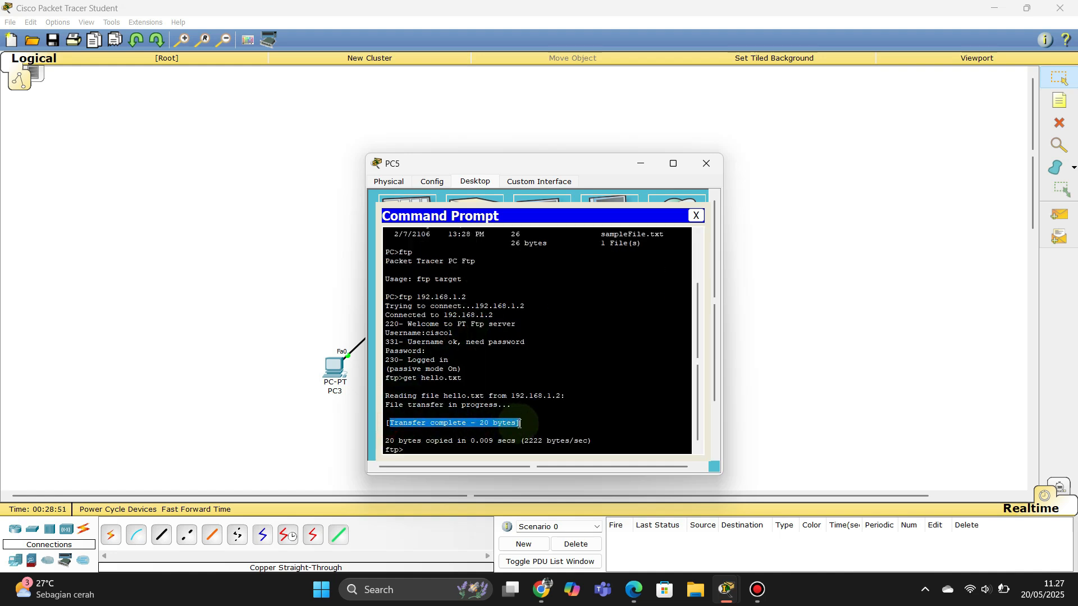
# Step: End the FTP session and run dir to confirm hello.txt sits beside sampleFile.txt
pyautogui.click(445, 452)
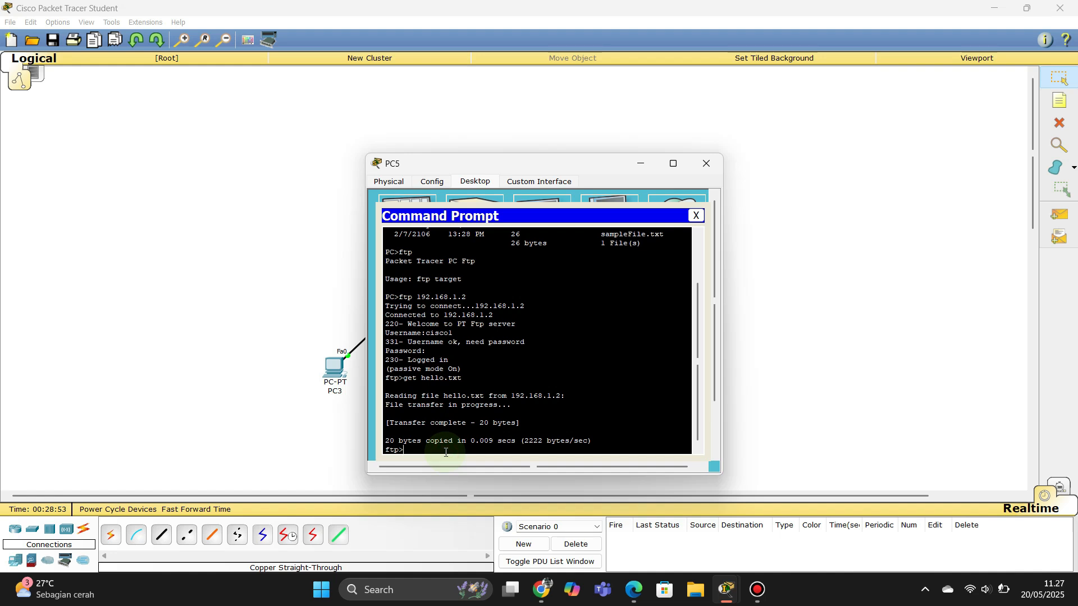
pyautogui.hotkey('ctrl', 'c')
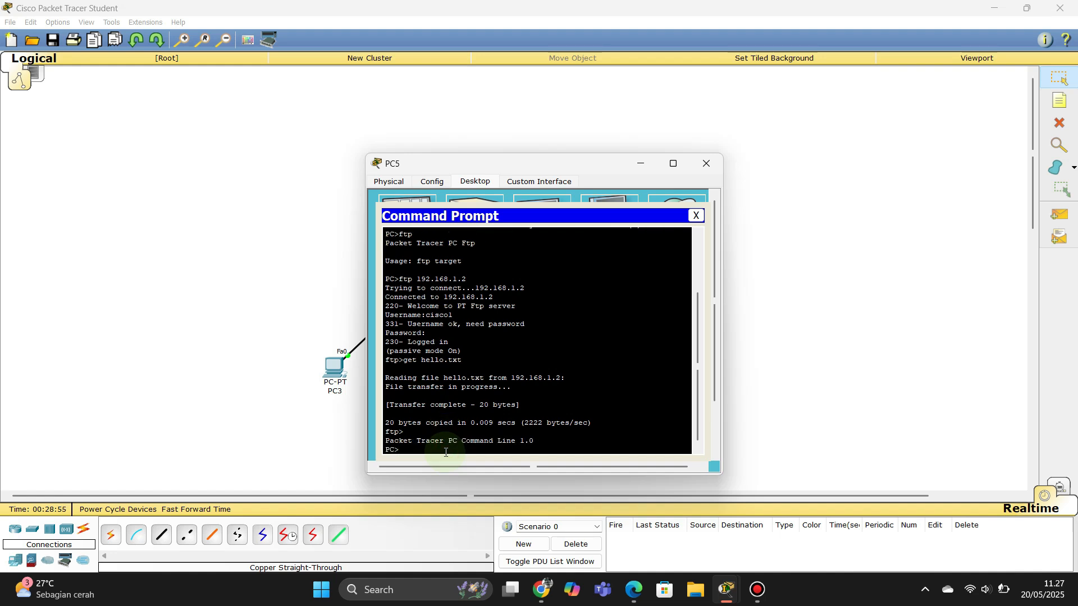
pyautogui.write('dir')
pyautogui.press('Return')
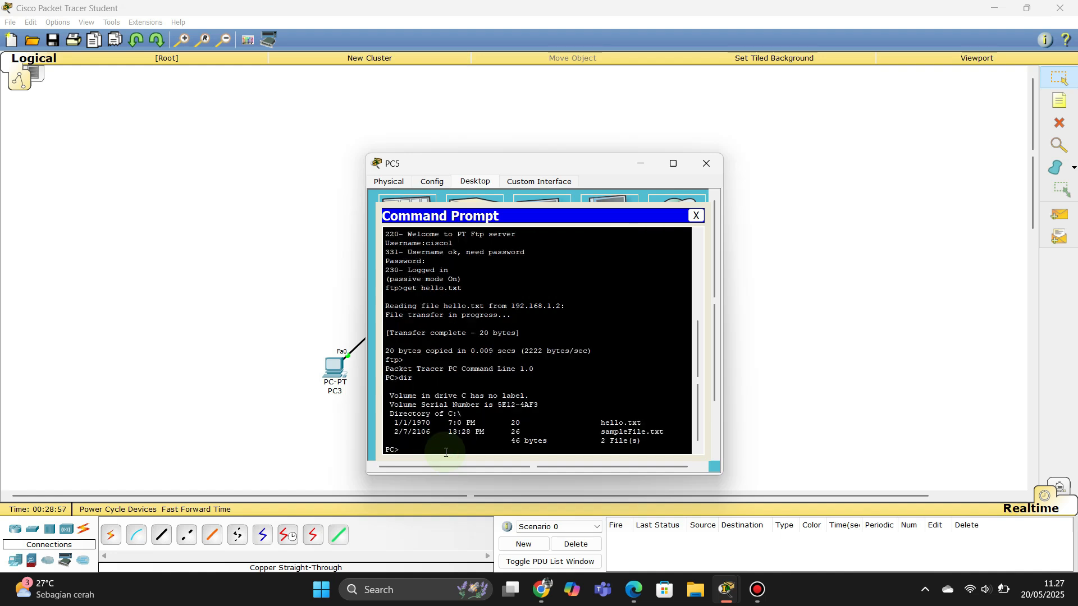
pyautogui.moveTo(591, 428)
pyautogui.mouseDown()
pyautogui.moveTo(638, 420)
pyautogui.moveTo(598, 424)
pyautogui.mouseUp()
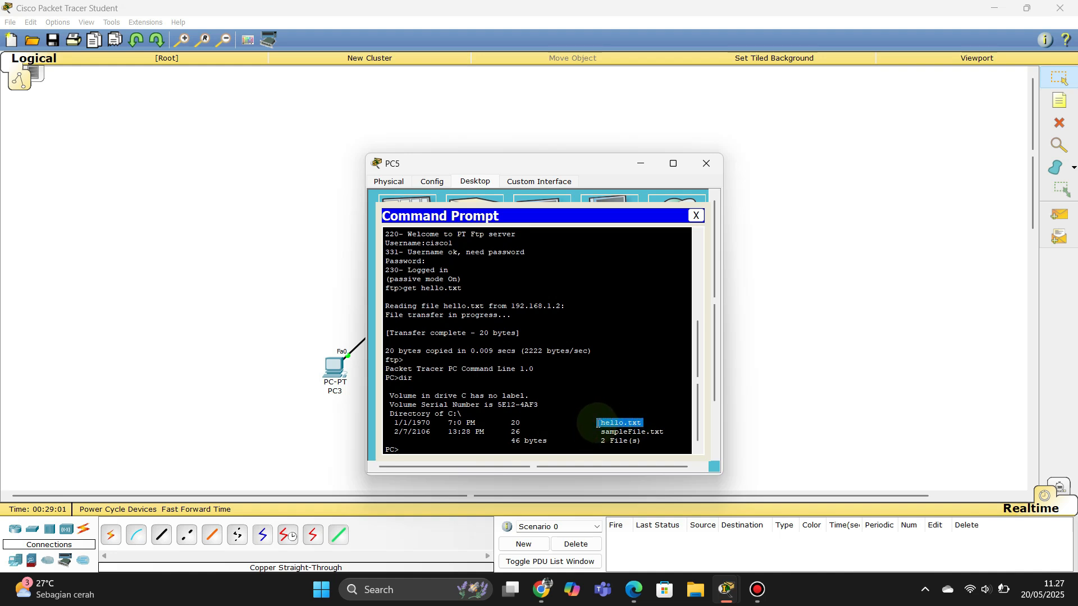
pyautogui.click(698, 216)
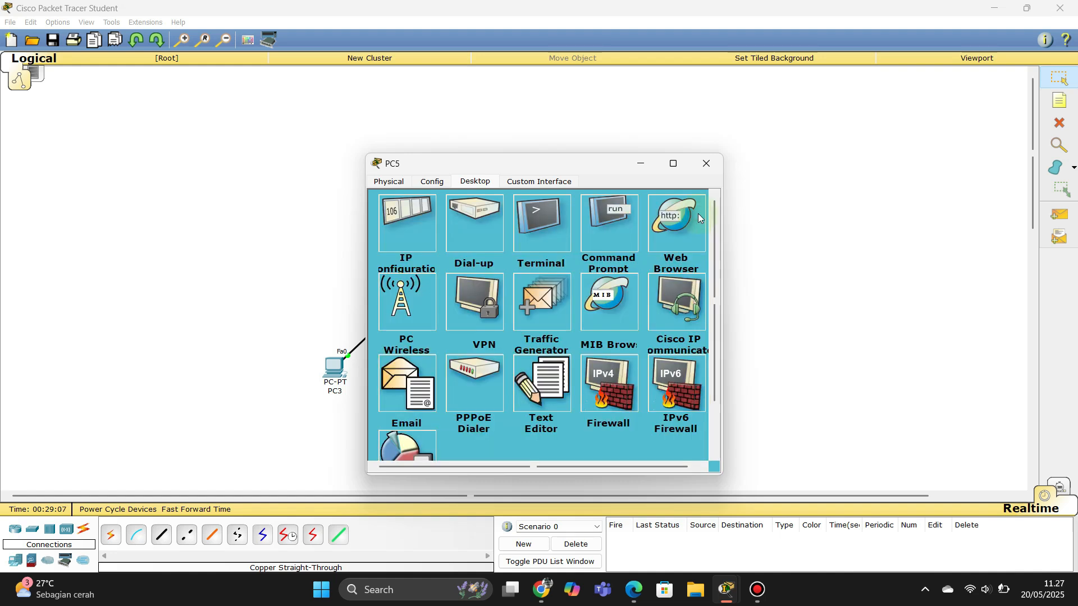
# Step: Close PC5, check Server1, and list PC3's files with dir
pyautogui.click(704, 169)
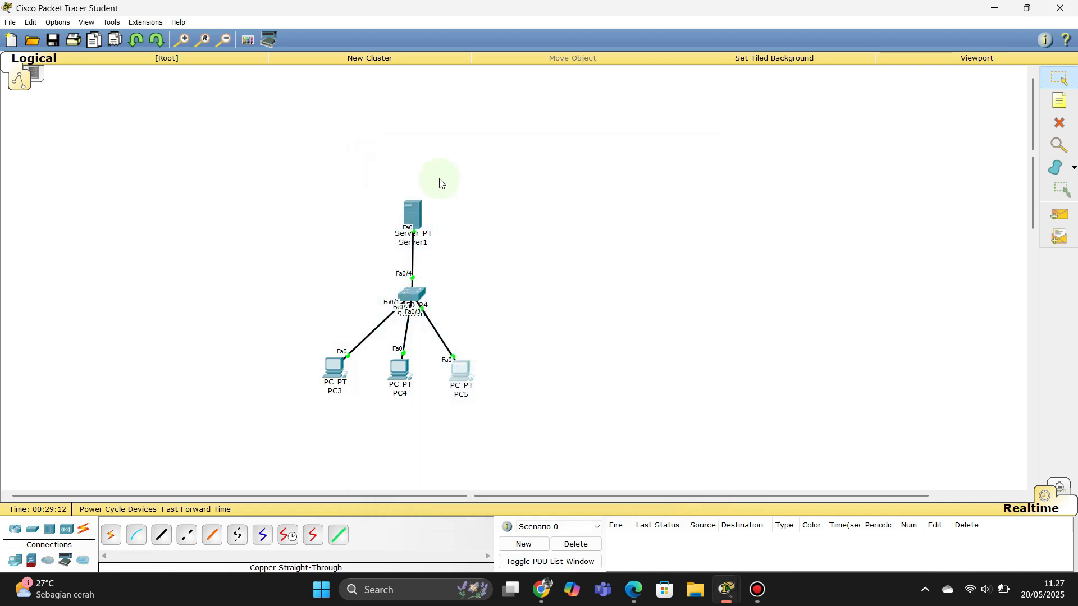
pyautogui.click(412, 214)
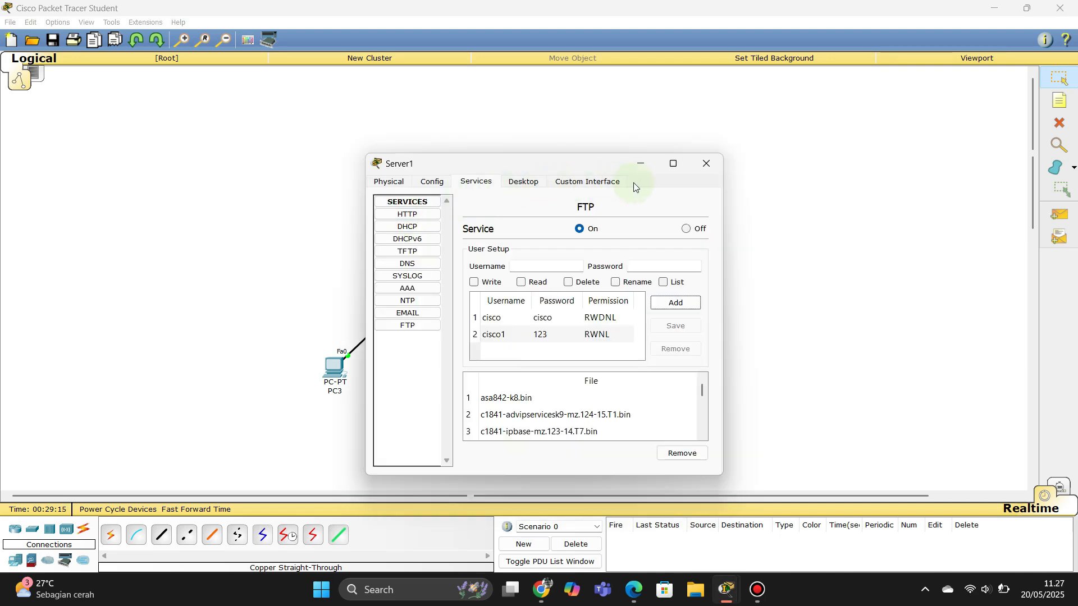
pyautogui.click(705, 163)
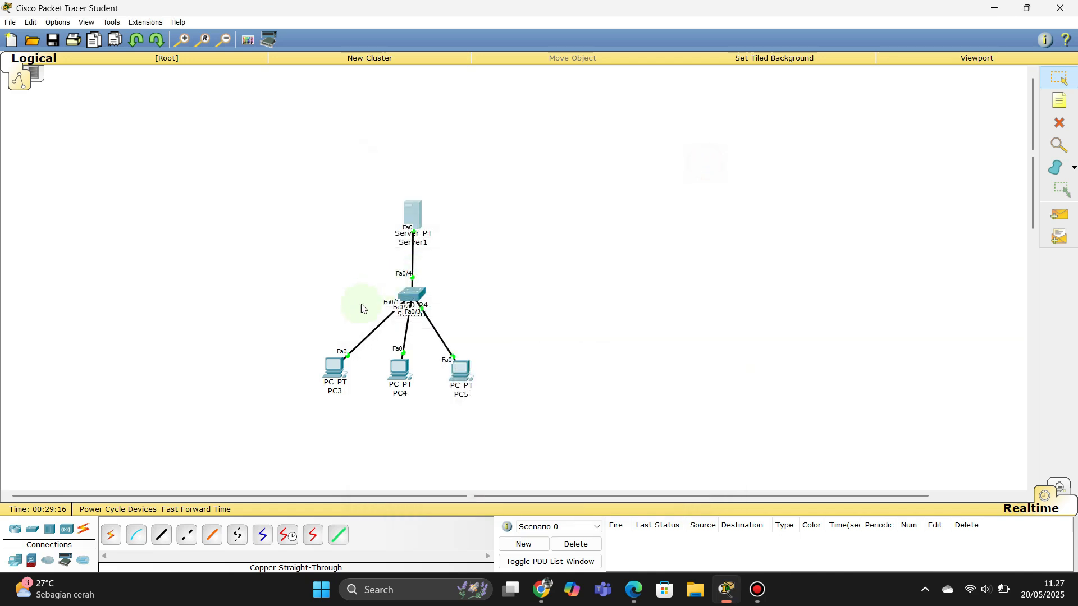
pyautogui.click(334, 368)
pyautogui.click(601, 227)
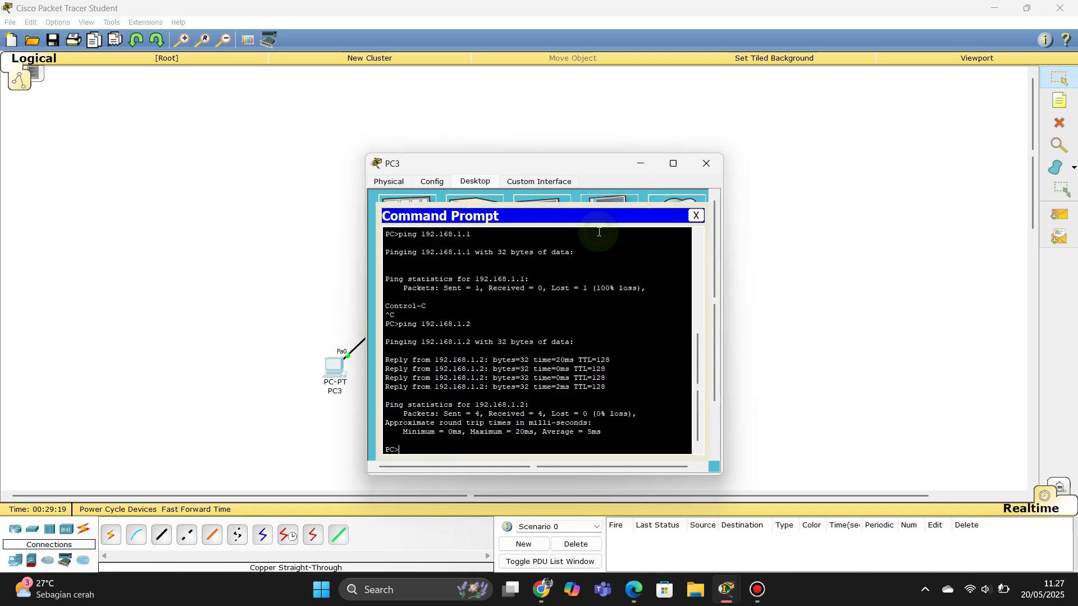
pyautogui.write('dir')
pyautogui.press('Return')
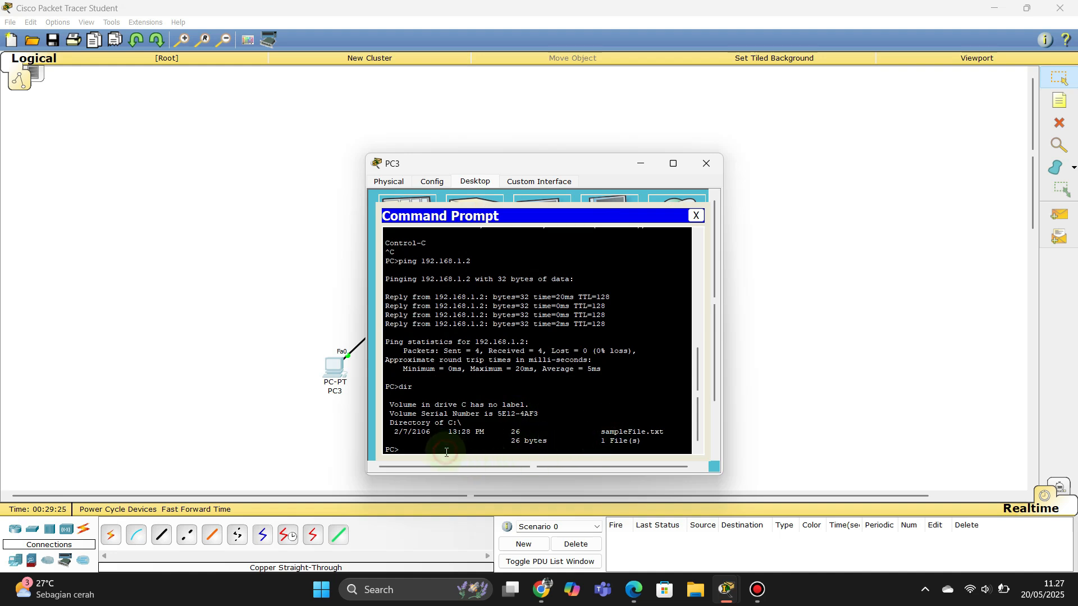
# Step: Log into FTP at 192.168.1.2 from PC3 and get hello.txt
pyautogui.write('ftp 192.168.1.2')
pyautogui.press('Return')
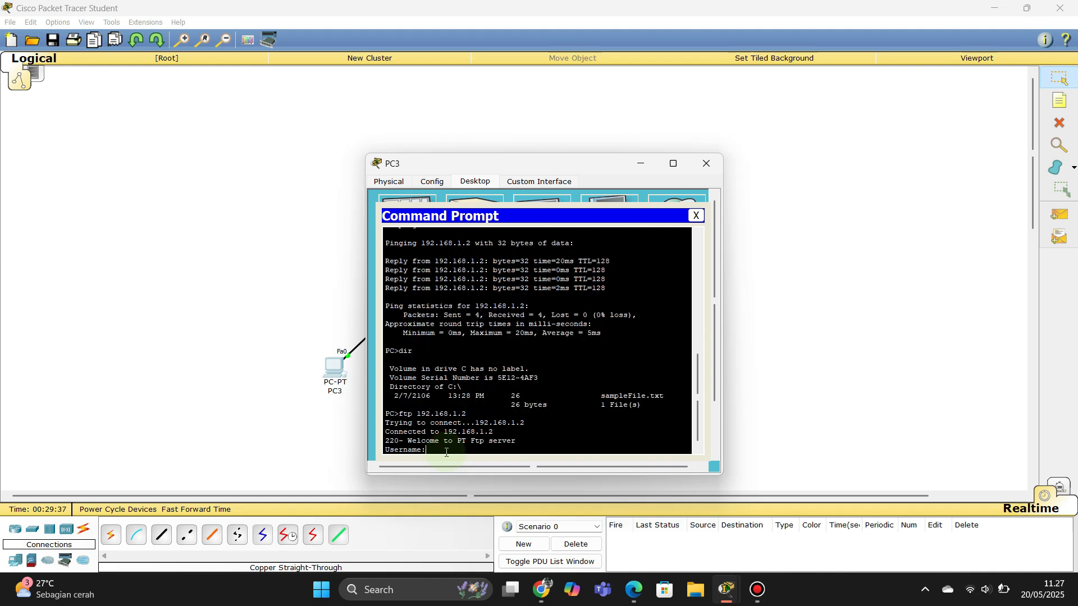
pyautogui.write('cisc')
pyautogui.press('Return')
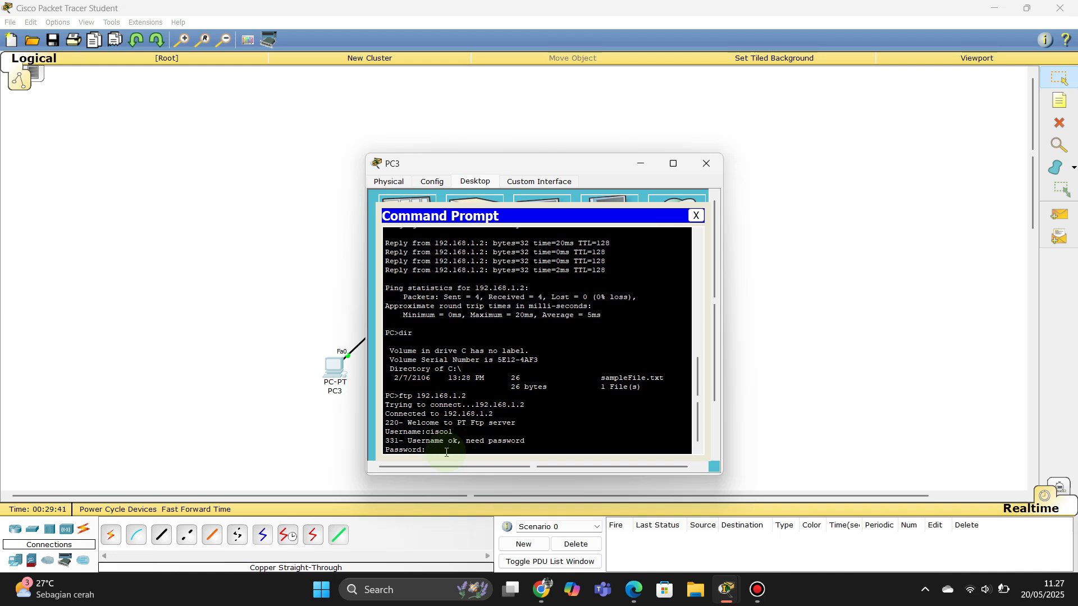
pyautogui.press('Return')
pyautogui.write('get')
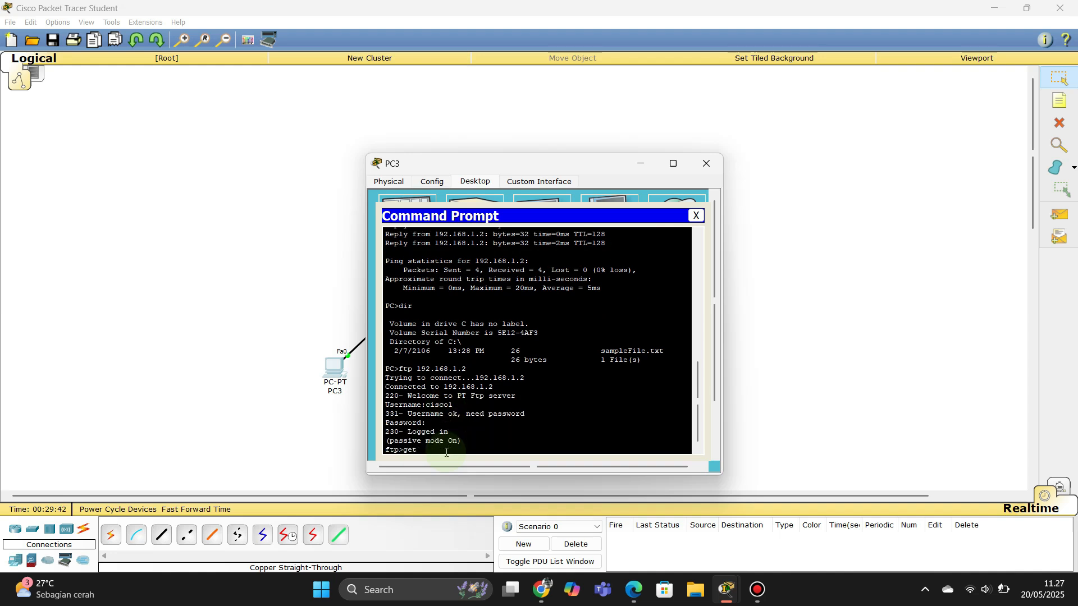
pyautogui.write(' hello.txt')
pyautogui.press('Return')
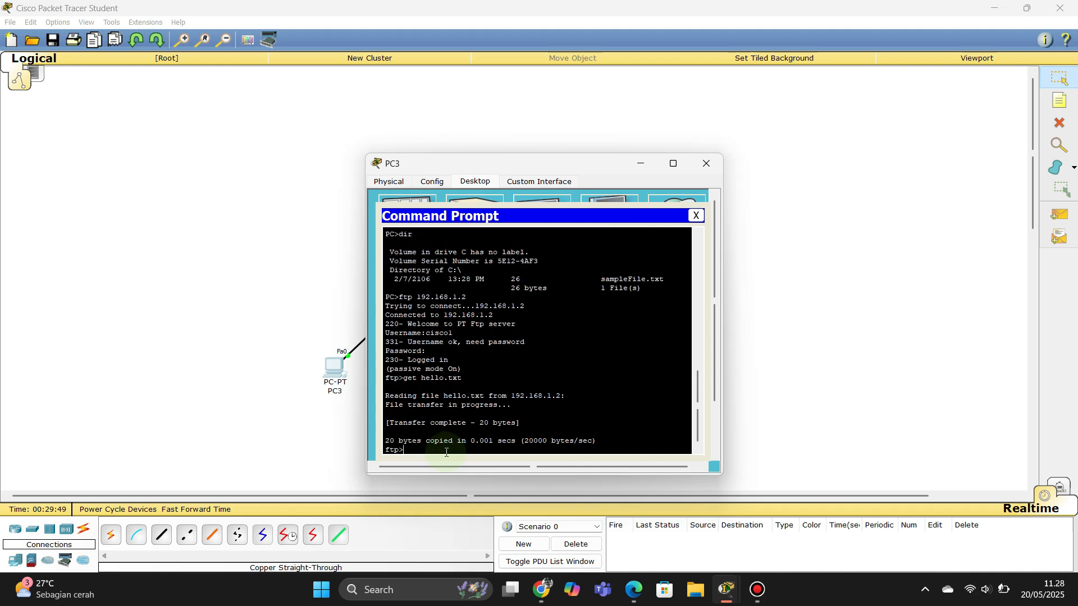
pyautogui.moveTo(386, 423); pyautogui.dragTo(540, 433)
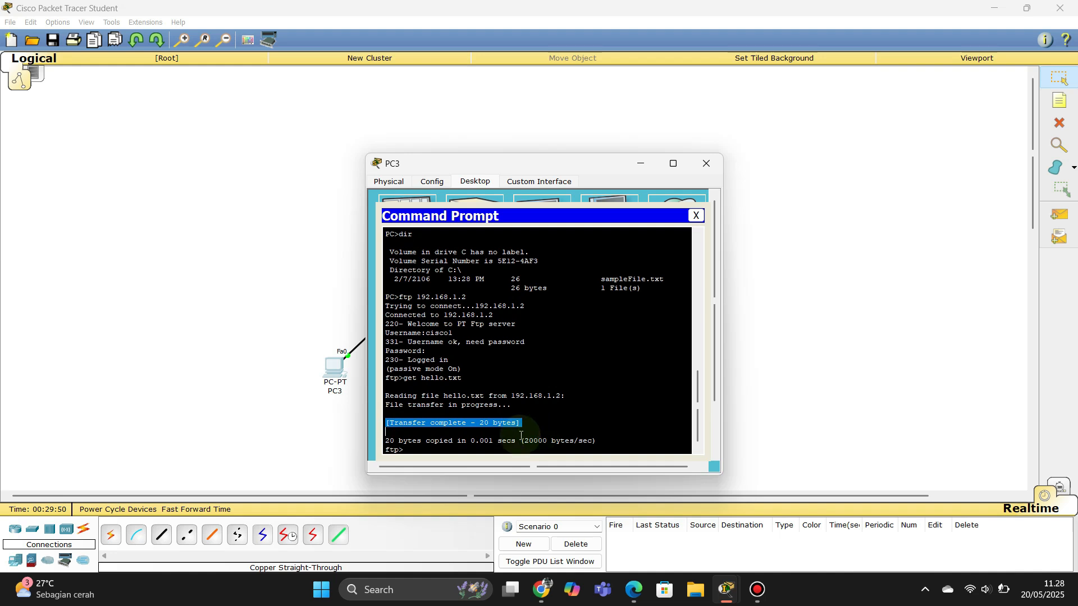
# Step: End the FTP session, confirm hello.txt with dir, and close PC3's prompt and window
pyautogui.click(454, 446)
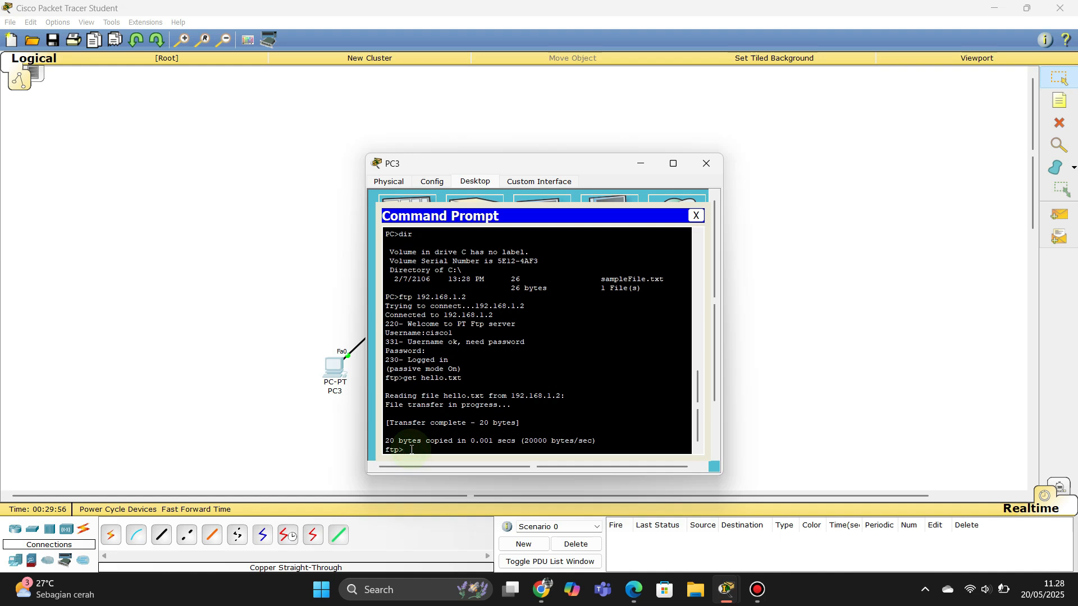
pyautogui.hotkey('ctrl', 'c')
pyautogui.write('dir')
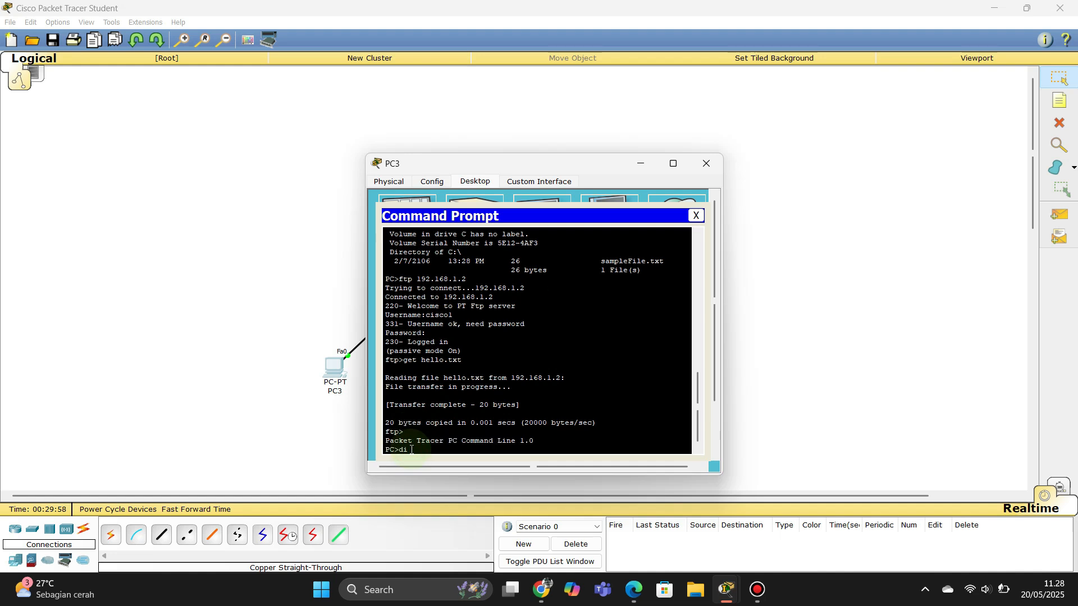
pyautogui.press('Return')
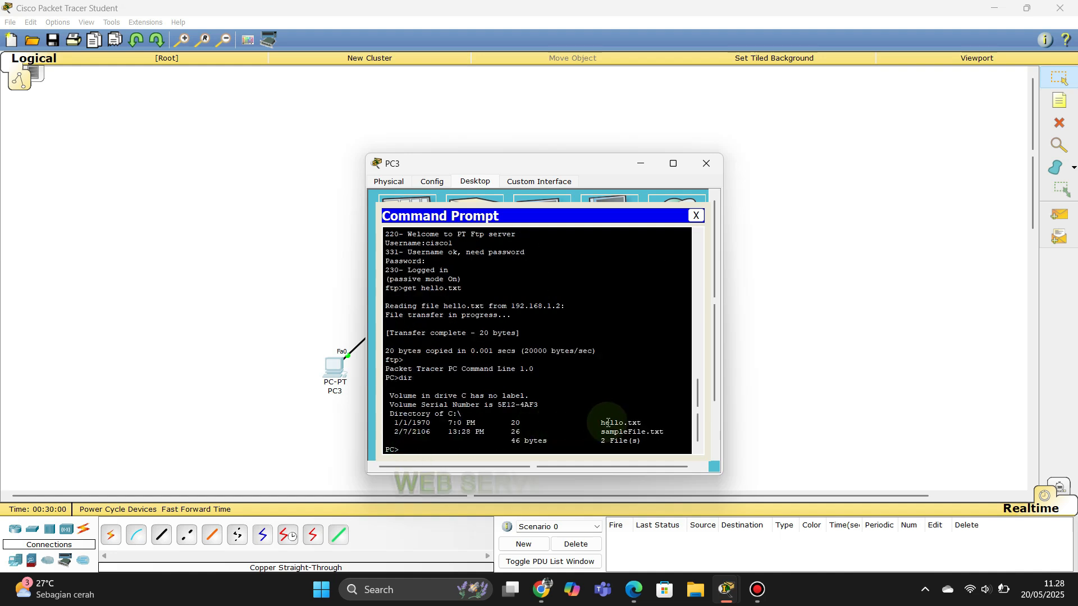
pyautogui.moveTo(651, 423); pyautogui.dragTo(387, 420)
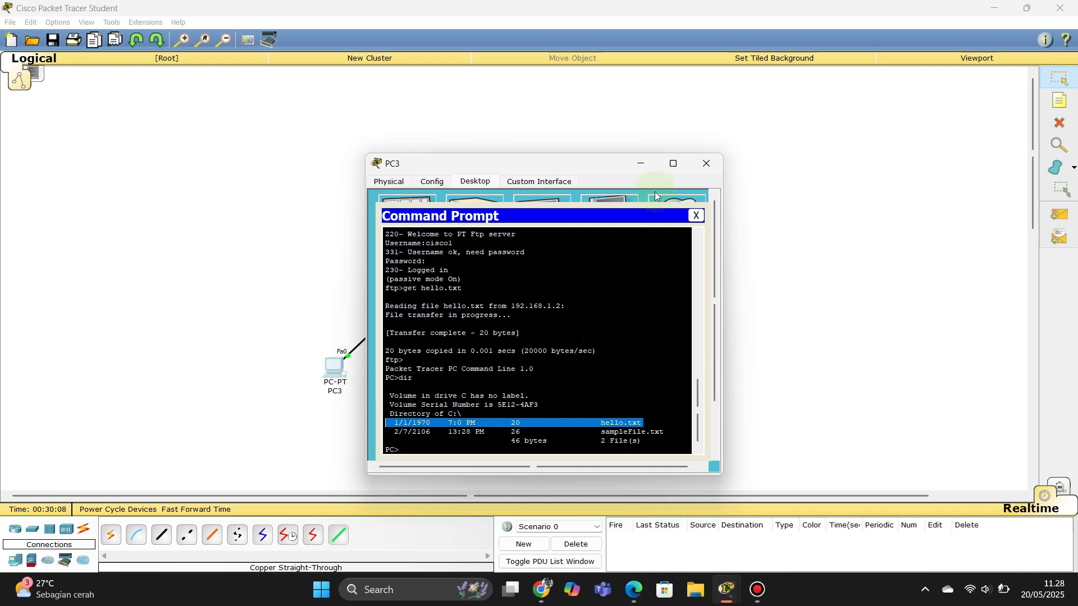
pyautogui.click(696, 217)
pyautogui.click(708, 174)
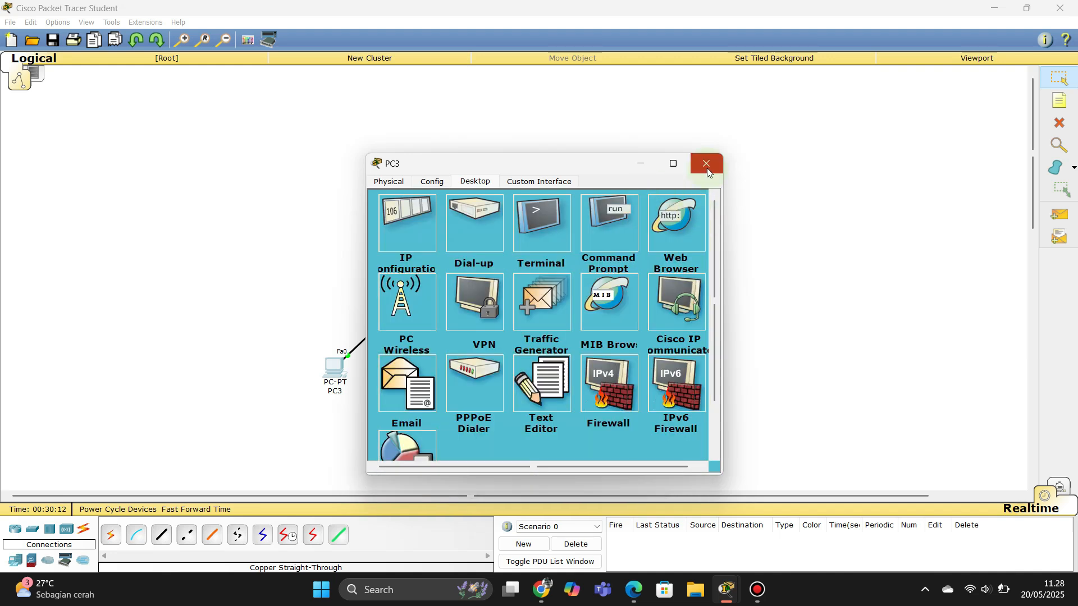
pyautogui.moveTo(584, 170); pyautogui.dragTo(604, 155)
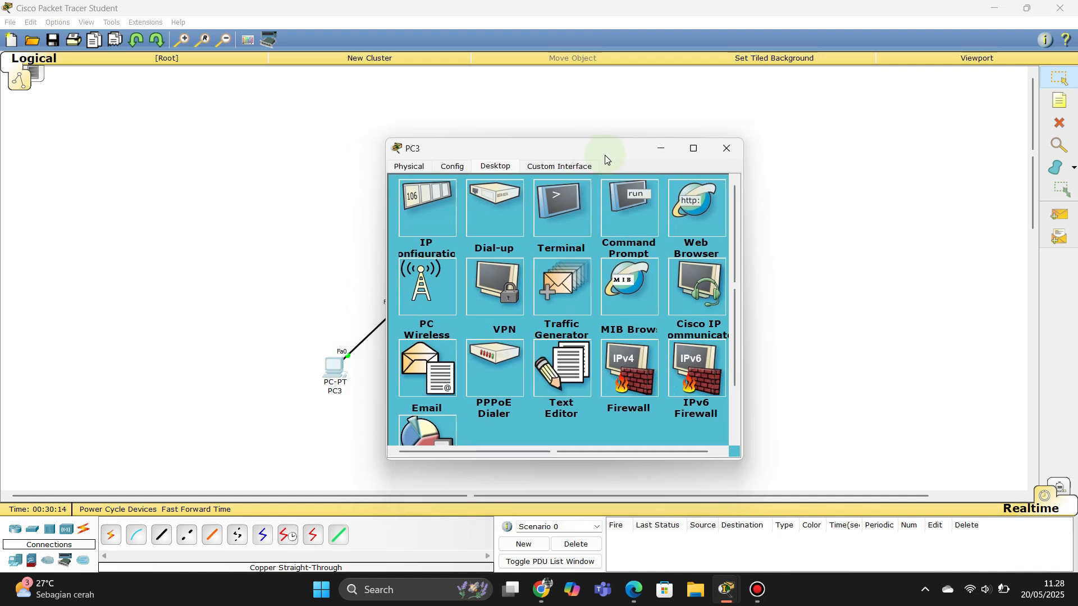
# Step: Set Server1's email service domain to gmail.com
pyautogui.click(732, 149)
pyautogui.click(411, 223)
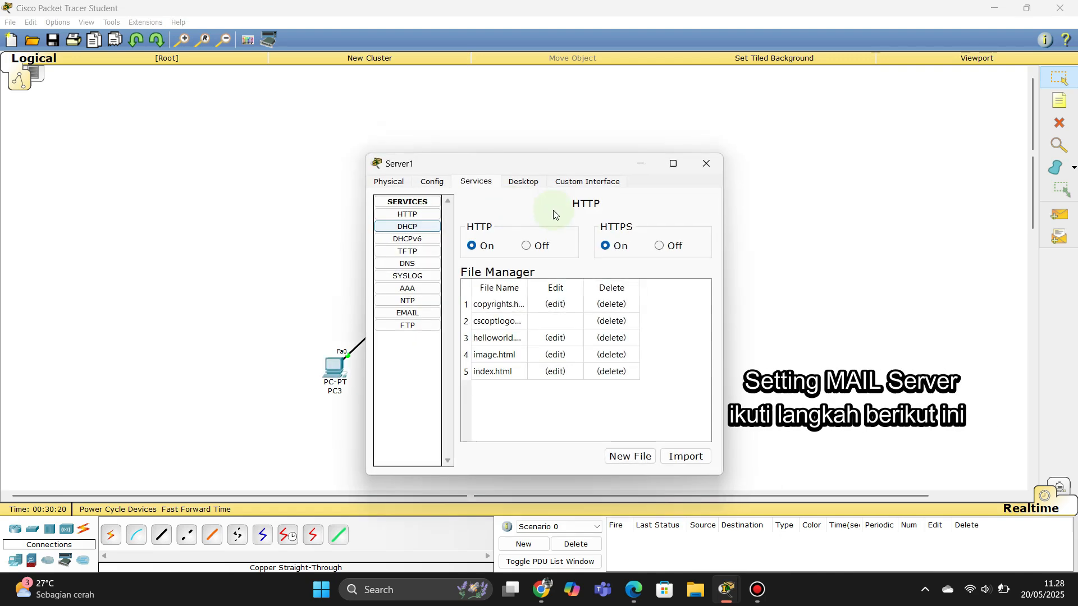
pyautogui.click(403, 320)
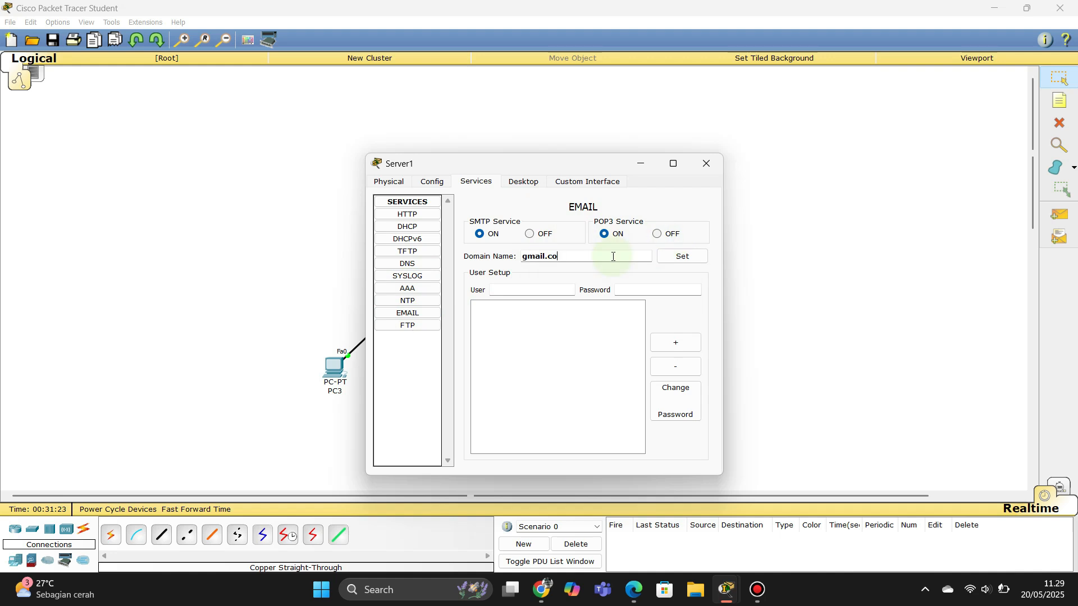
pyautogui.write('mail.com')
pyautogui.click(679, 257)
# Step: Add the first two mail user accounts, each with a password
pyautogui.click(530, 287)
pyautogui.write('user1')
pyautogui.press('Tab')
pyautogui.write('123')
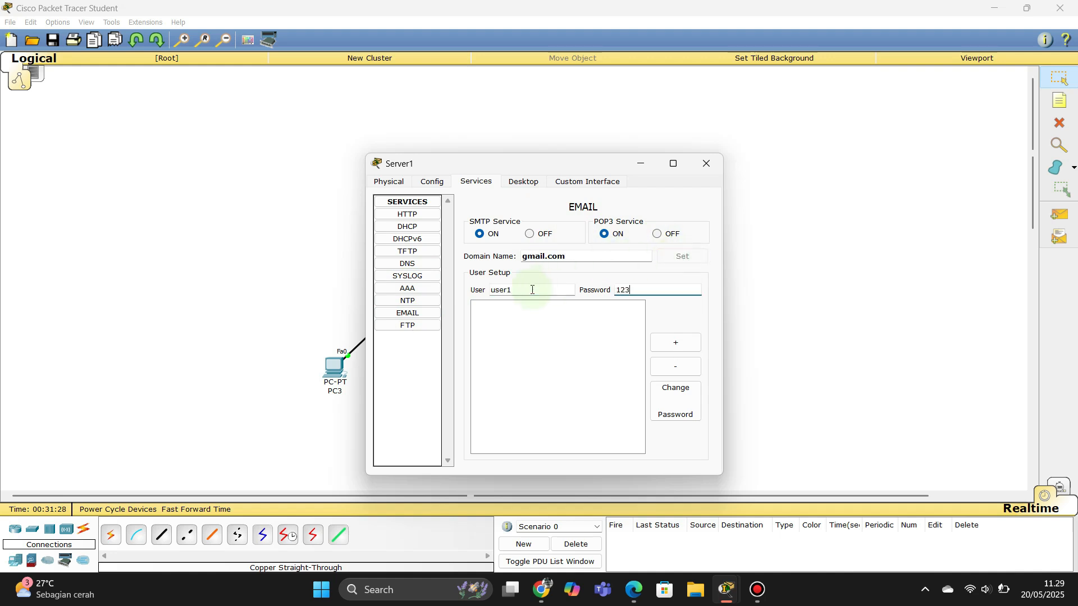
pyautogui.click(675, 342)
pyautogui.click(542, 292)
pyautogui.write('user2')
pyautogui.press('Tab')
pyautogui.write('123')
pyautogui.click(685, 340)
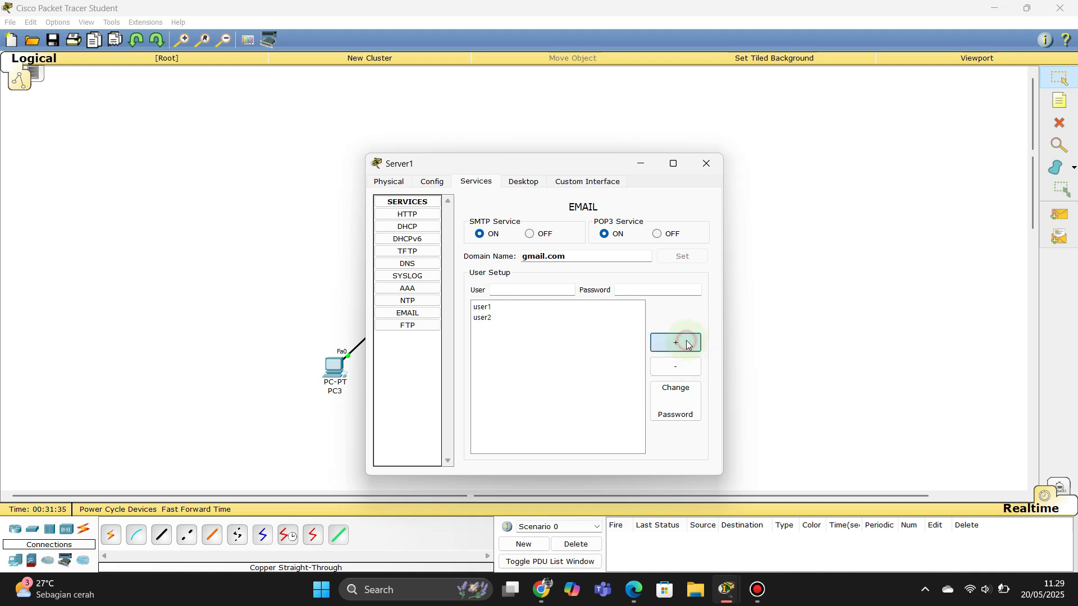
# Step: Reopen Server1's email settings and enter a third mail user with its password
pyautogui.click(716, 165)
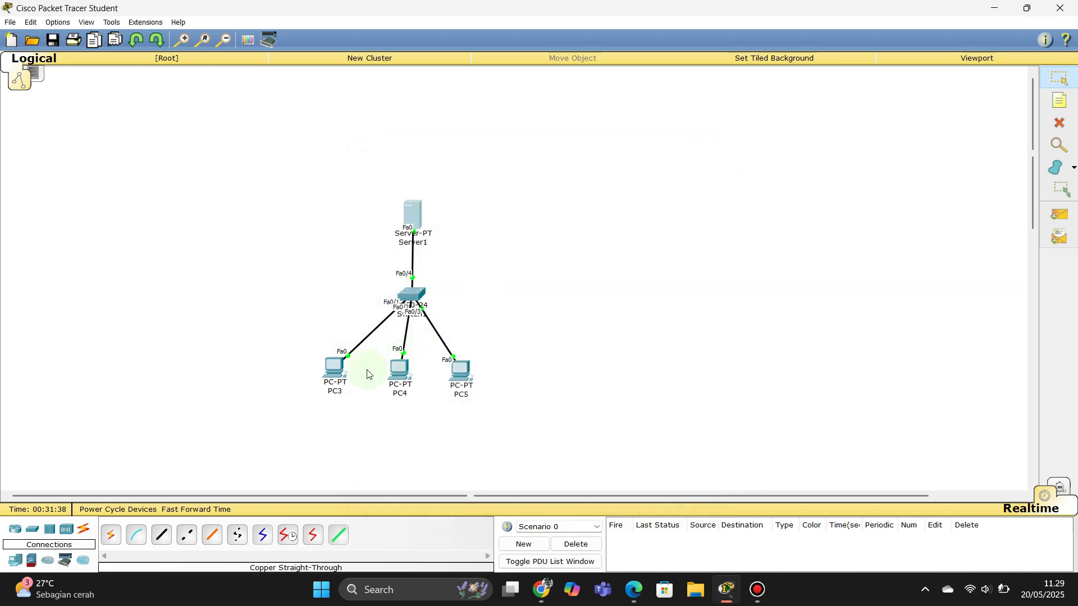
pyautogui.click(423, 212)
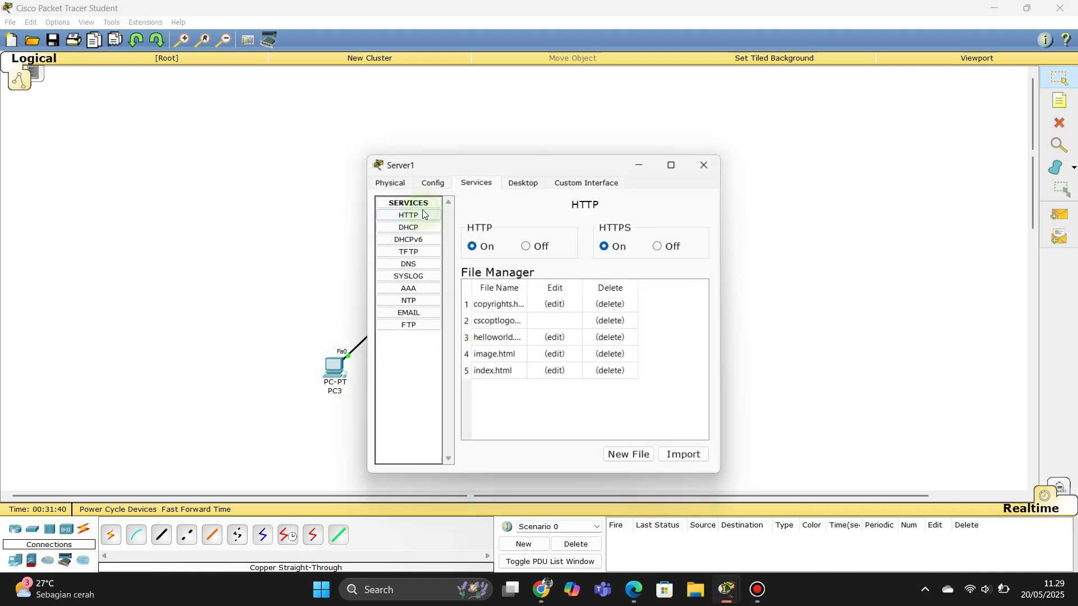
pyautogui.click(423, 313)
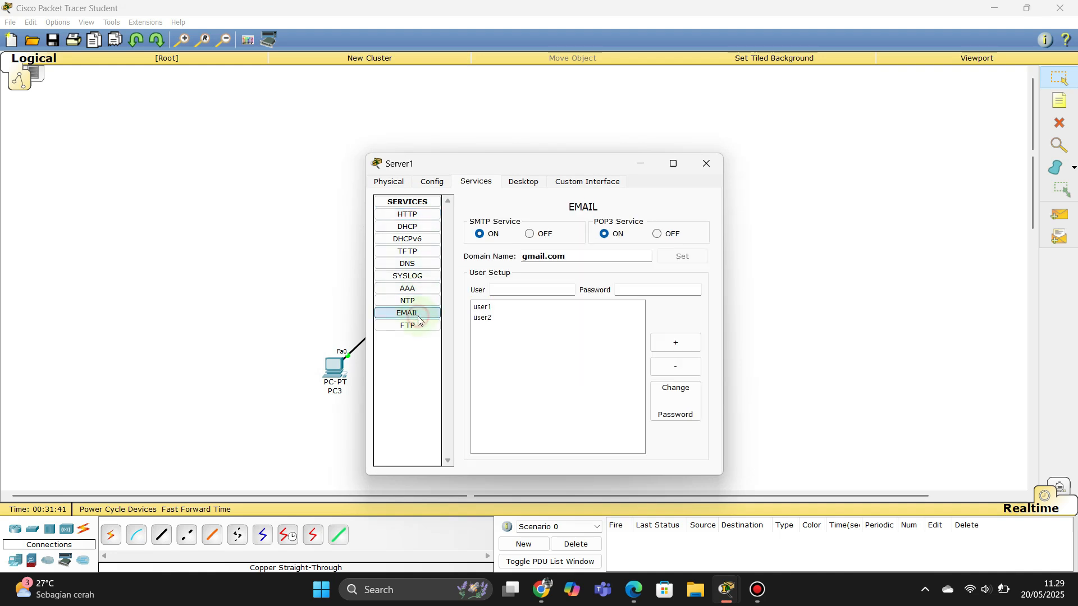
pyautogui.click(555, 295)
pyautogui.write('user')
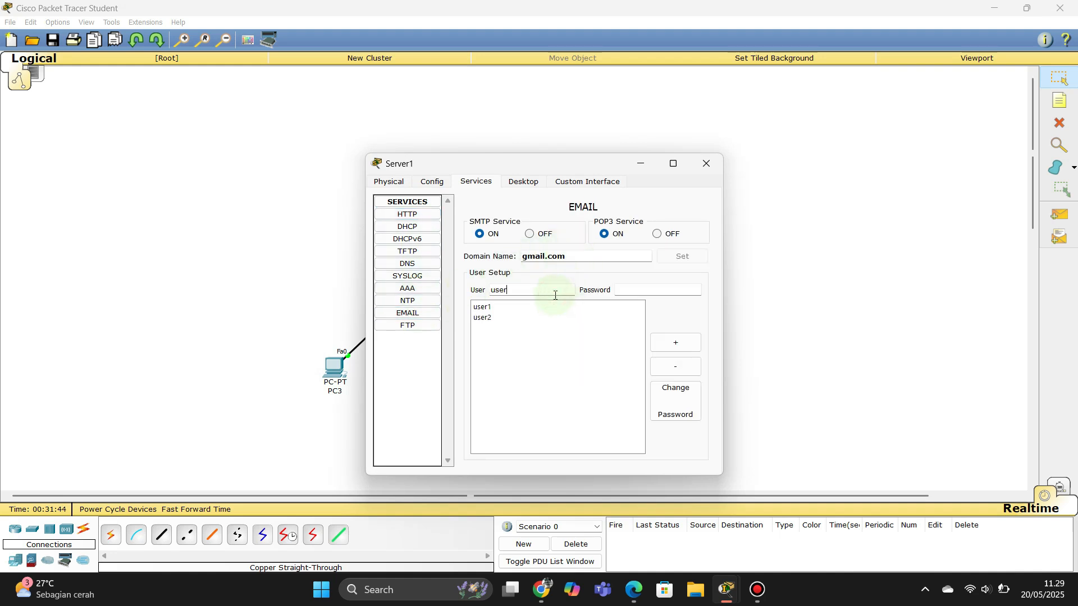
pyautogui.write('3')
pyautogui.press('Tab')
pyautogui.write('123')
pyautogui.click(705, 163)
# Step: In PC3's email client, fill in the display name and the e-mail address
pyautogui.click(339, 364)
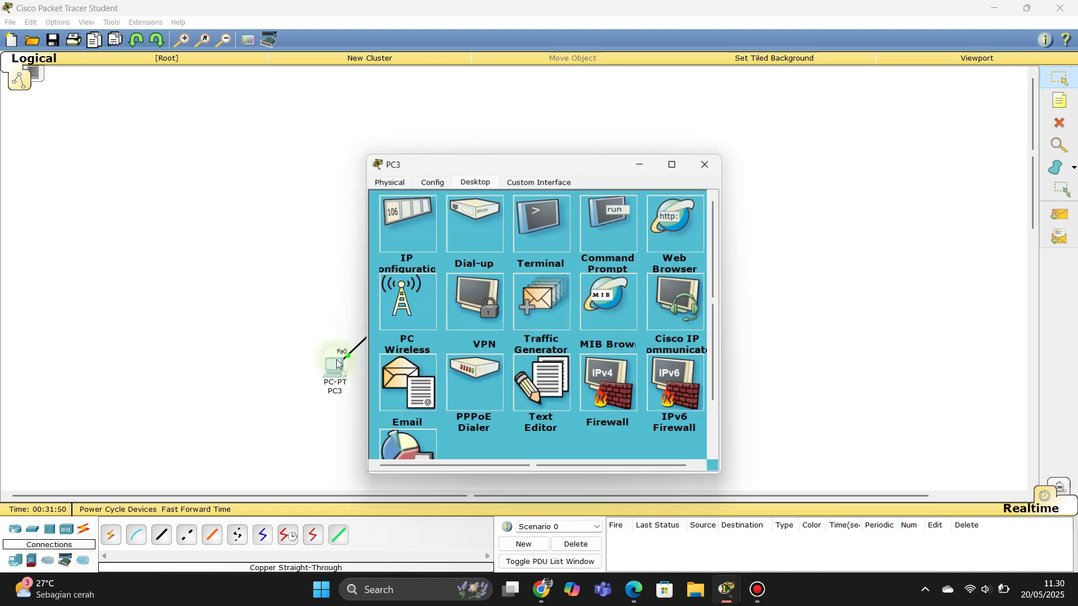
pyautogui.click(397, 387)
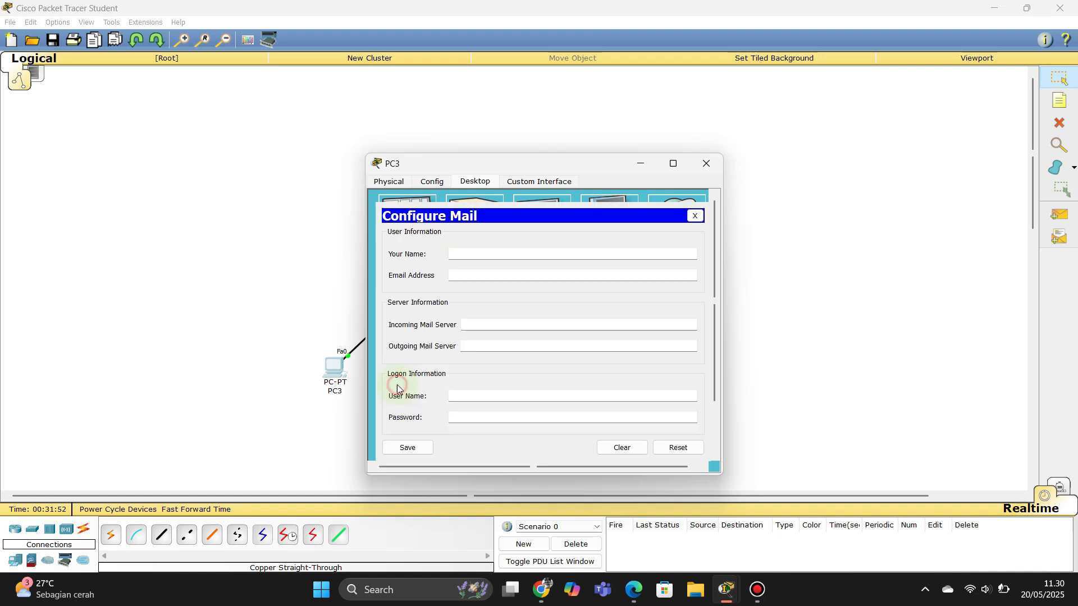
pyautogui.click(471, 252)
pyautogui.write('user1')
pyautogui.press('Tab')
pyautogui.write('user1')
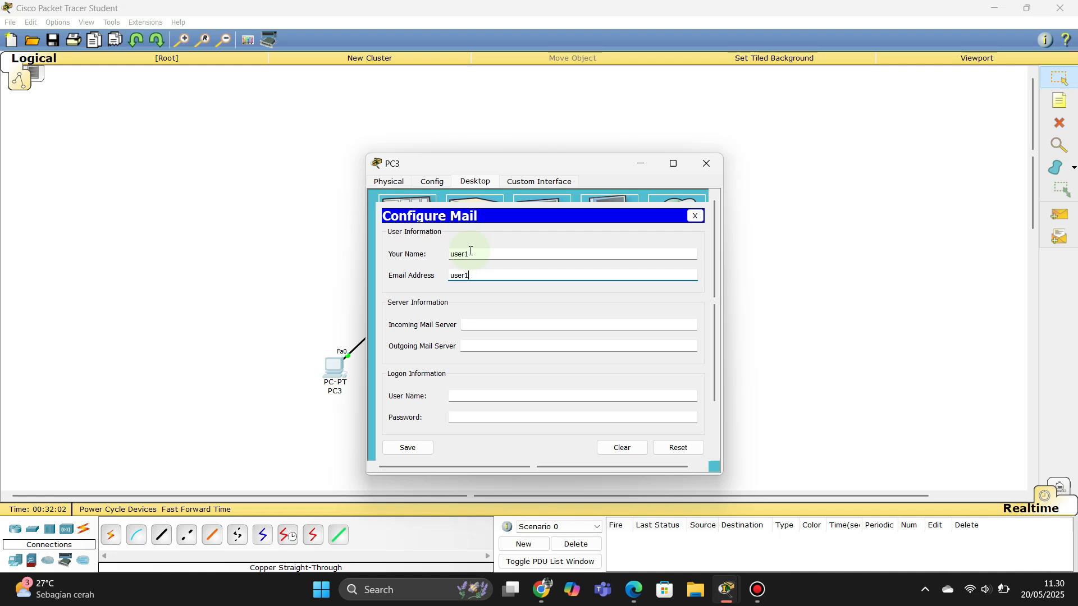
pyautogui.write('@gmail.com')
pyautogui.press('Tab')
# Step: Set incoming and outgoing mail servers to 192.168.1.2, enter the login credentials, and save
pyautogui.write('19')
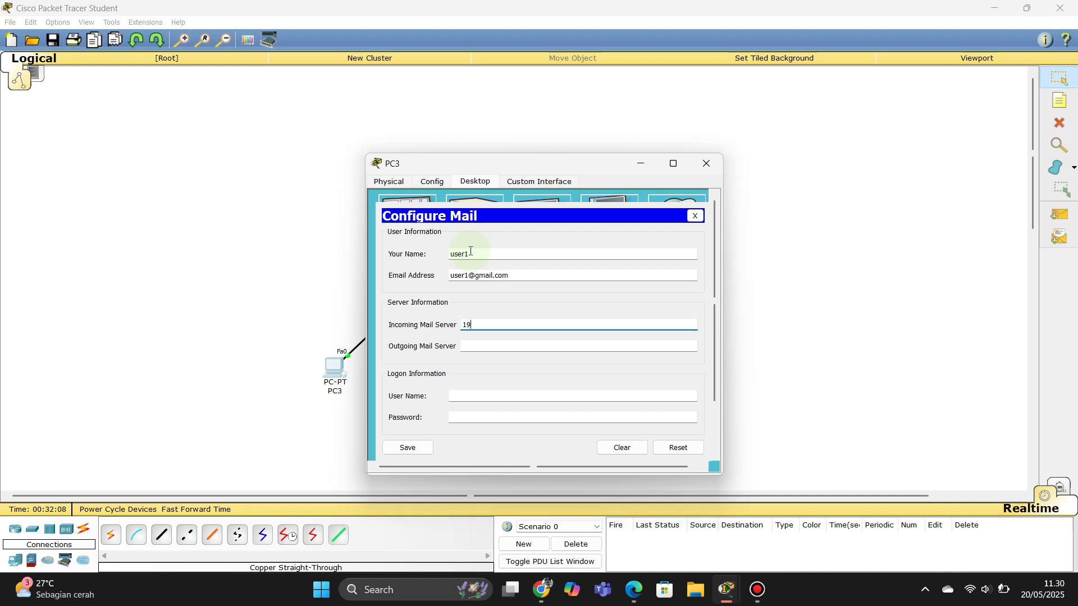
pyautogui.write('2.168.1.2')
pyautogui.press('Tab')
pyautogui.write('19')
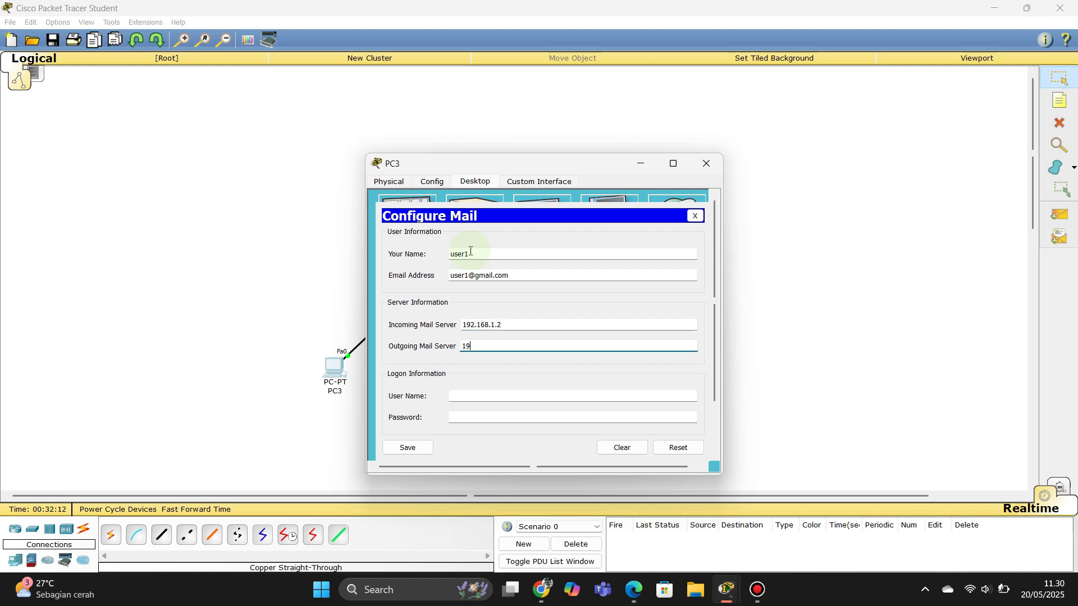
pyautogui.write('2.168.1.2')
pyautogui.press('Tab')
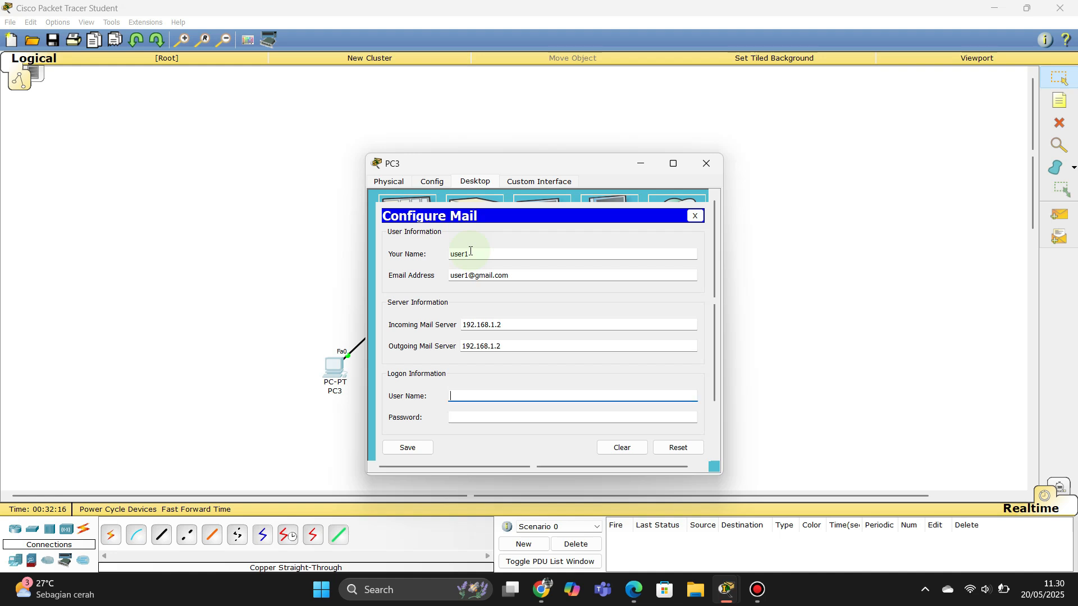
pyautogui.write('user1')
pyautogui.press('Tab')
pyautogui.write('123')
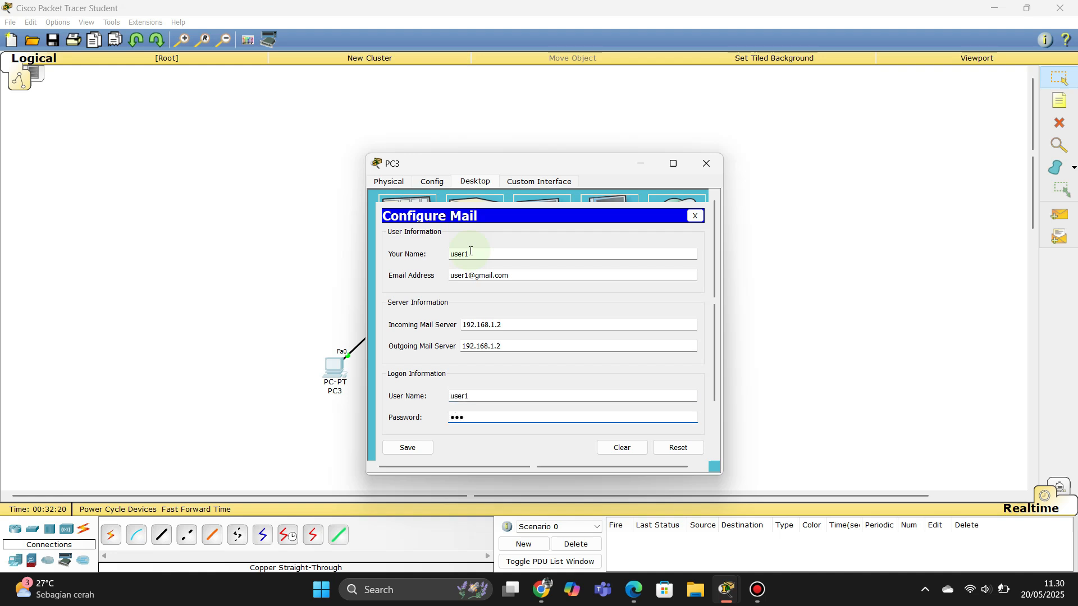
pyautogui.click(415, 448)
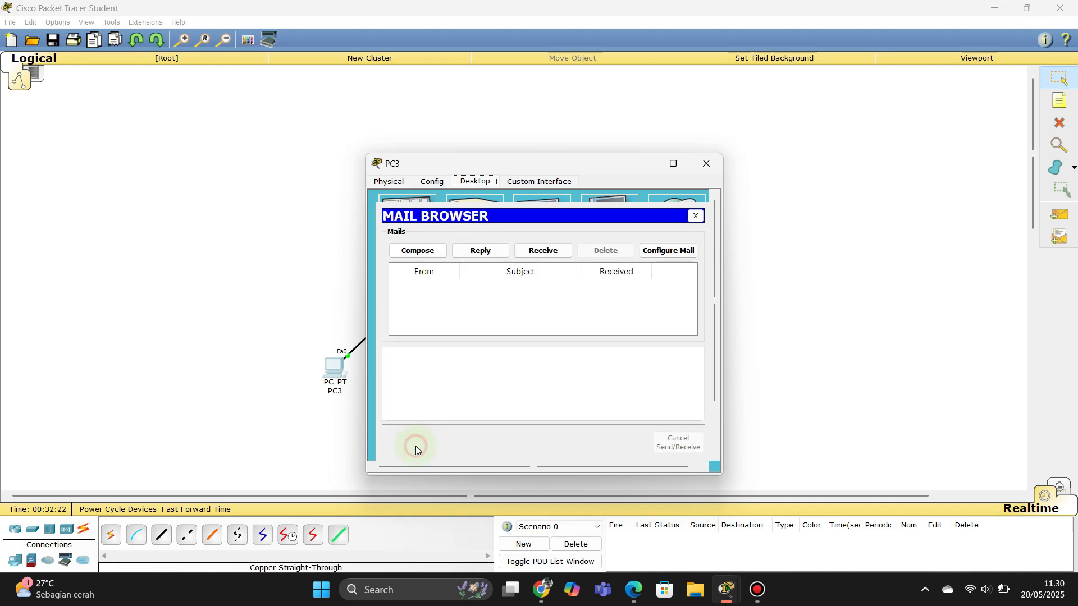
pyautogui.click(711, 164)
# Step: On PC4's email client, enter the display name, e-mail address and incoming server 192.168.1.2
pyautogui.click(400, 368)
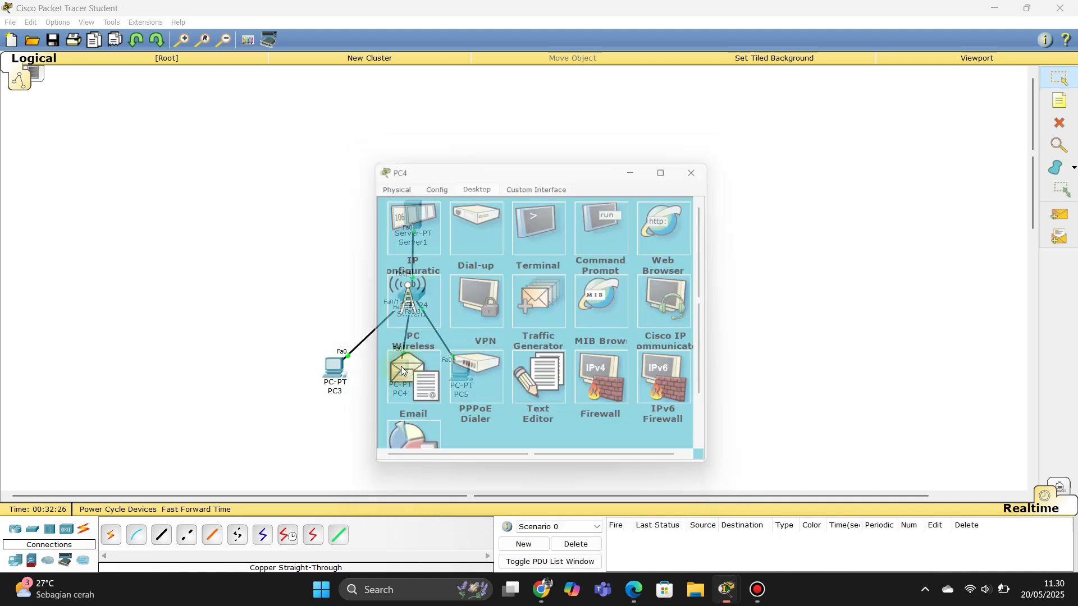
pyautogui.click(403, 393)
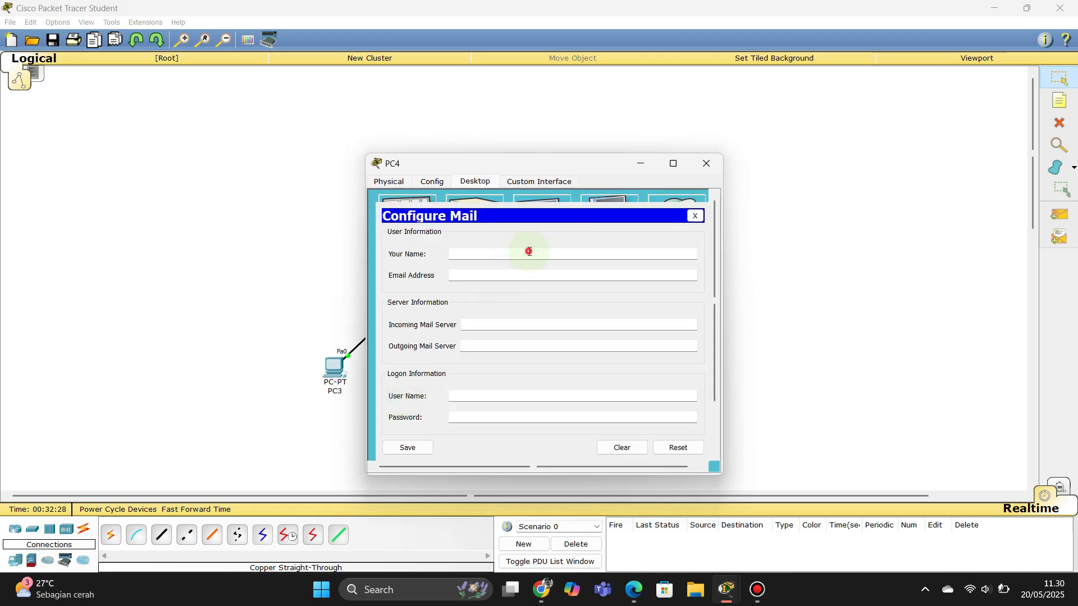
pyautogui.write('user2')
pyautogui.press('Tab')
pyautogui.write('user2')
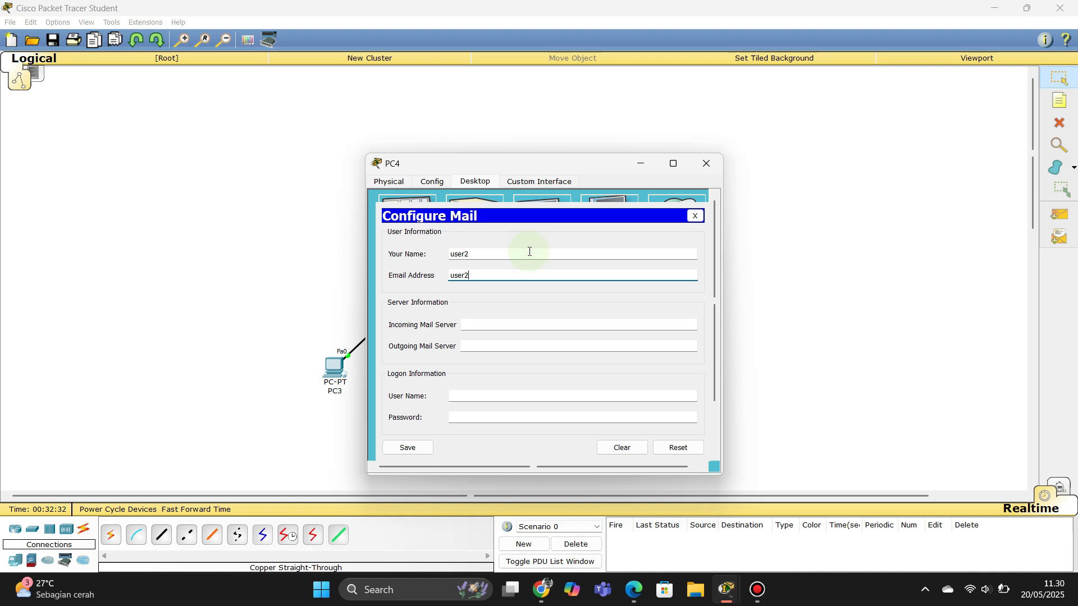
pyautogui.write('@gmail.com')
pyautogui.press('Tab')
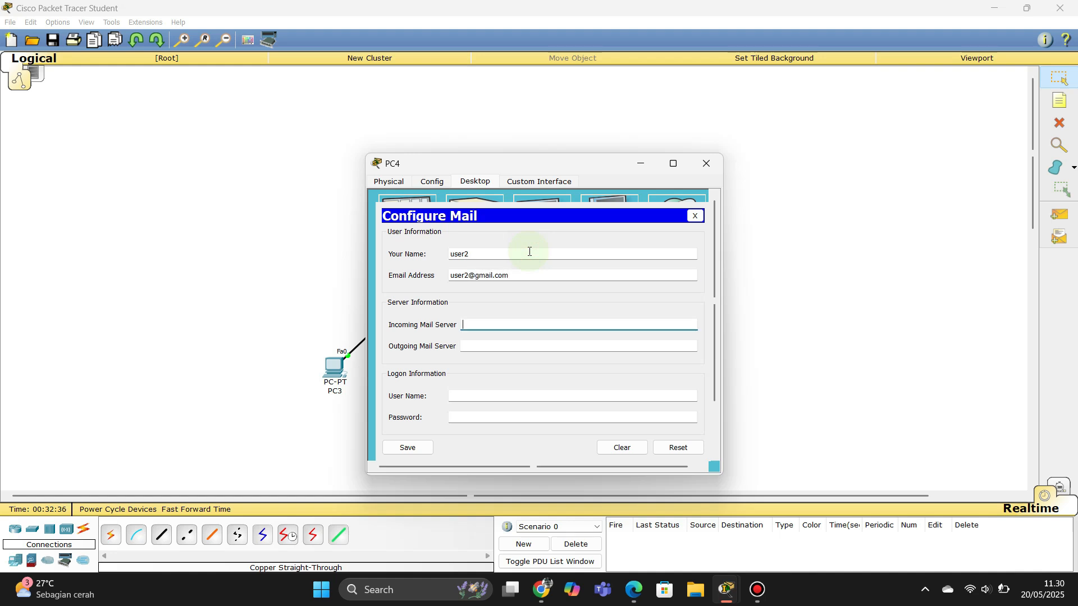
pyautogui.write('192.168.1.2')
pyautogui.press('Tab')
pyautogui.write('192.168.1.2')
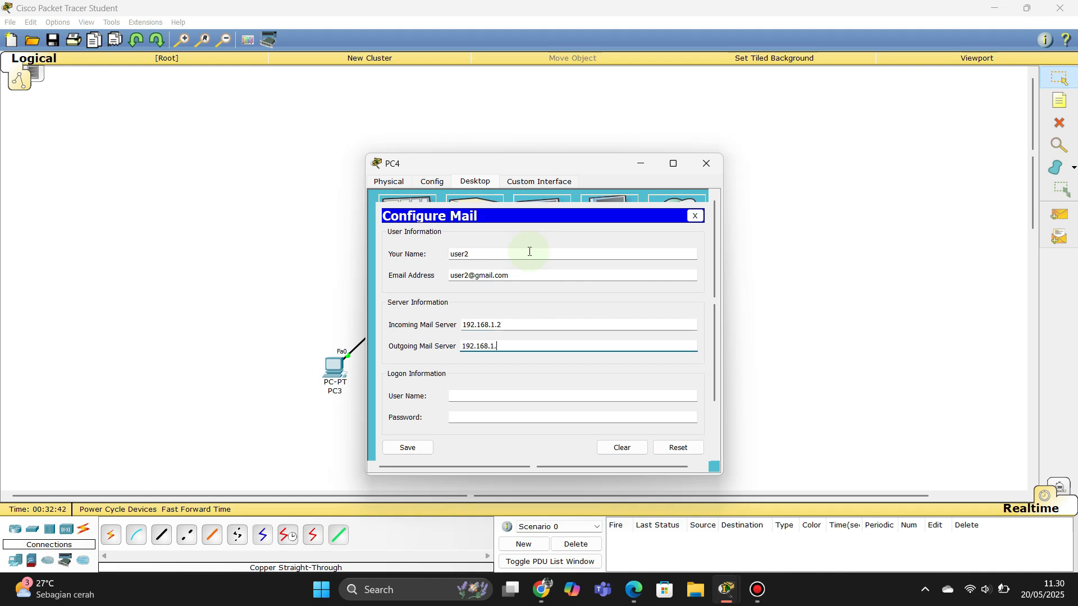
# Step: Add the account user name and password, save the settings, and close PC4
pyautogui.press('Tab')
pyautogui.write('user')
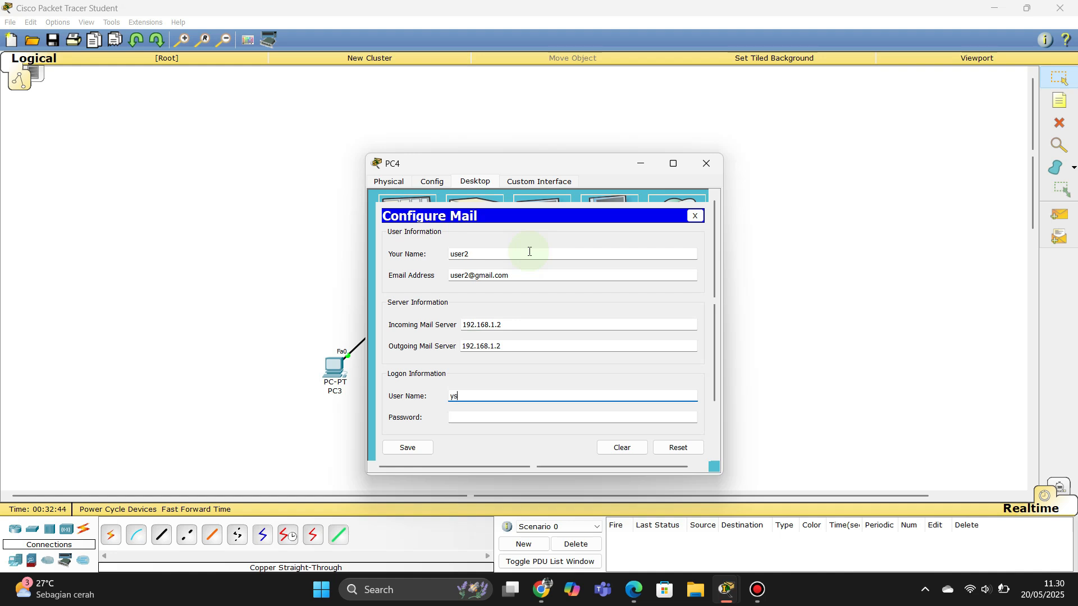
pyautogui.press('BackSpace')
pyautogui.press('BackSpace')
pyautogui.press('BackSpace')
pyautogui.press('BackSpace')
pyautogui.write('user2')
pyautogui.press('Tab')
pyautogui.write('123')
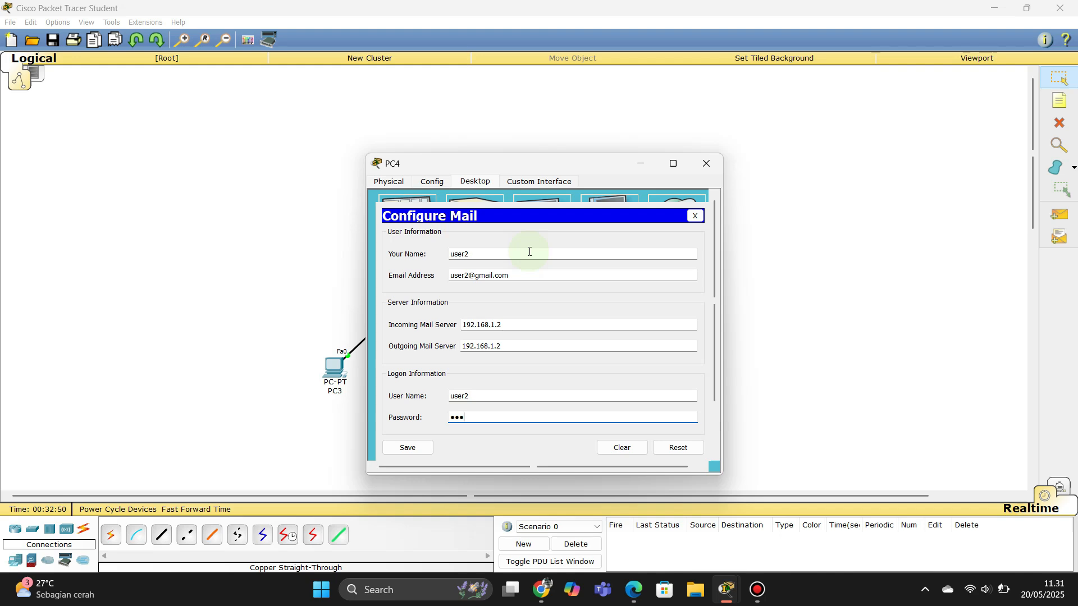
pyautogui.click(411, 447)
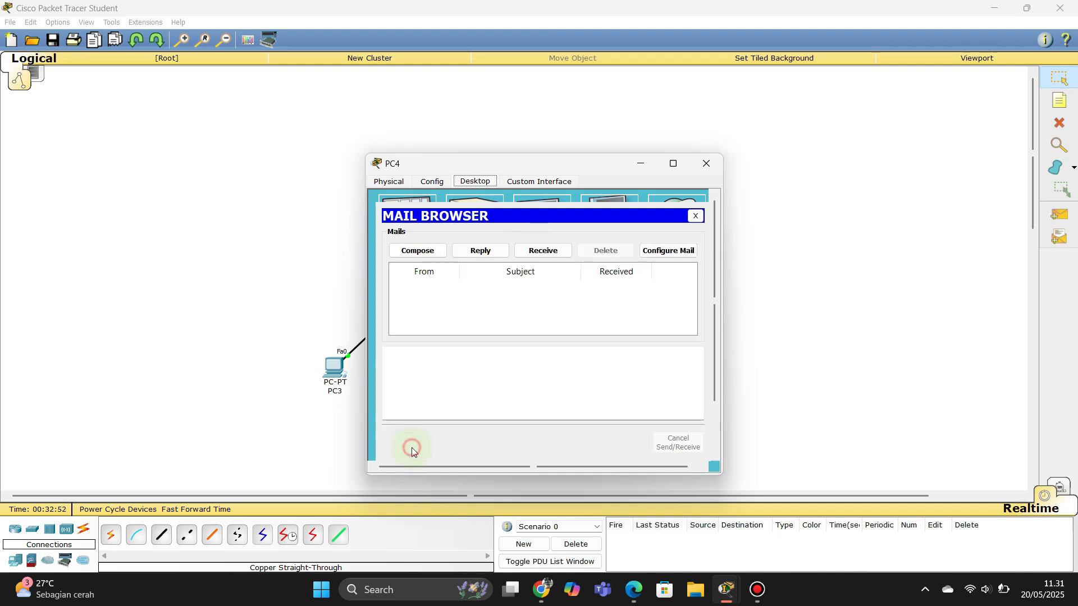
pyautogui.click(695, 215)
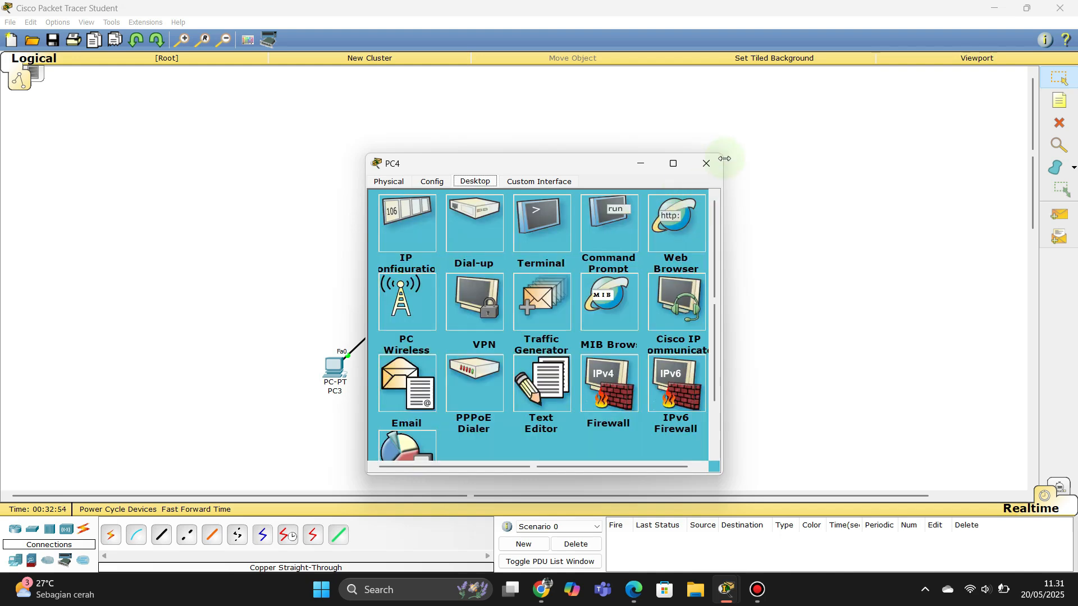
pyautogui.click(707, 174)
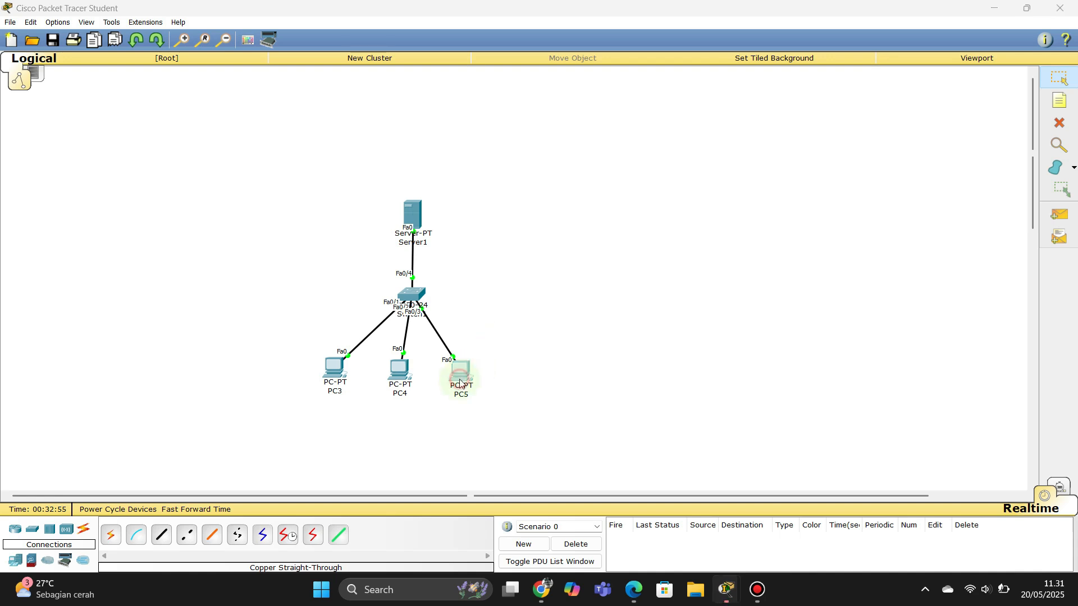
# Step: In PC5's email settings, enter the display name, e-mail address and incoming server 192.168.1.2
pyautogui.click(395, 377)
pyautogui.click(395, 382)
pyautogui.click(481, 258)
pyautogui.write('user')
pyautogui.press('Tab')
pyautogui.write('use')
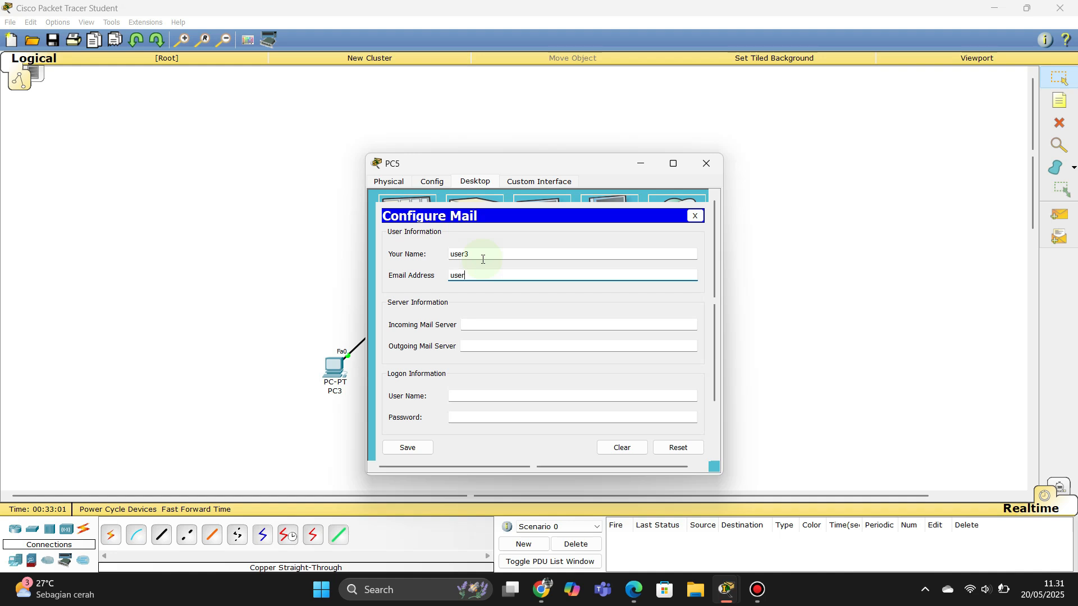
pyautogui.write('r3@gmail.com')
pyautogui.press('Tab')
pyautogui.write('192.168.1.2')
# Step: Set outgoing server 192.168.1.2, add the account user name and password, and save
pyautogui.press('Tab')
pyautogui.write('192.1')
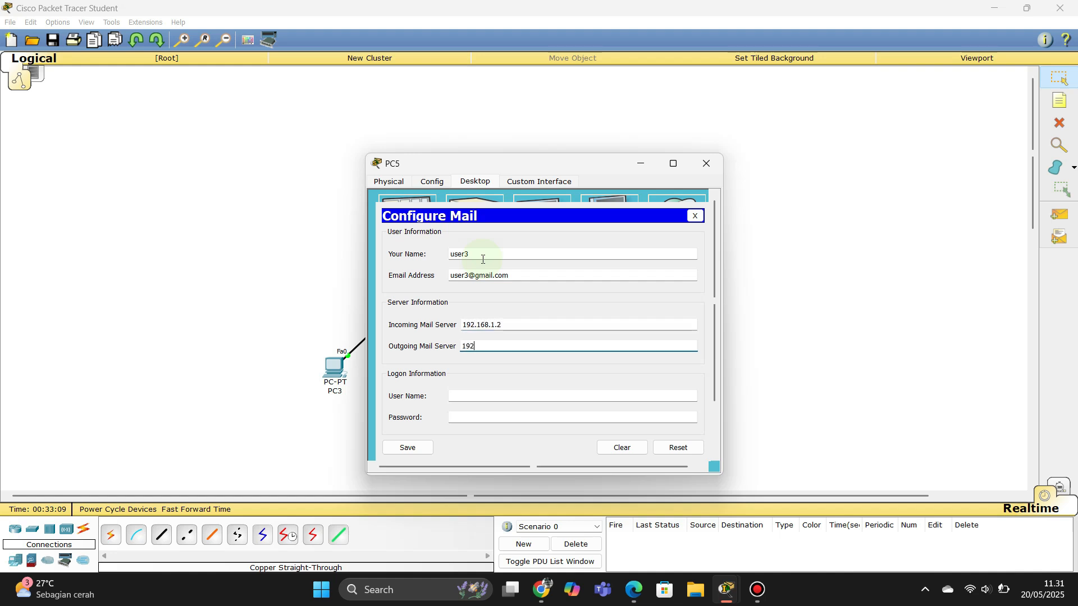
pyautogui.write('68.1.3')
pyautogui.press('BackSpace')
pyautogui.write('2')
pyautogui.press('Tab')
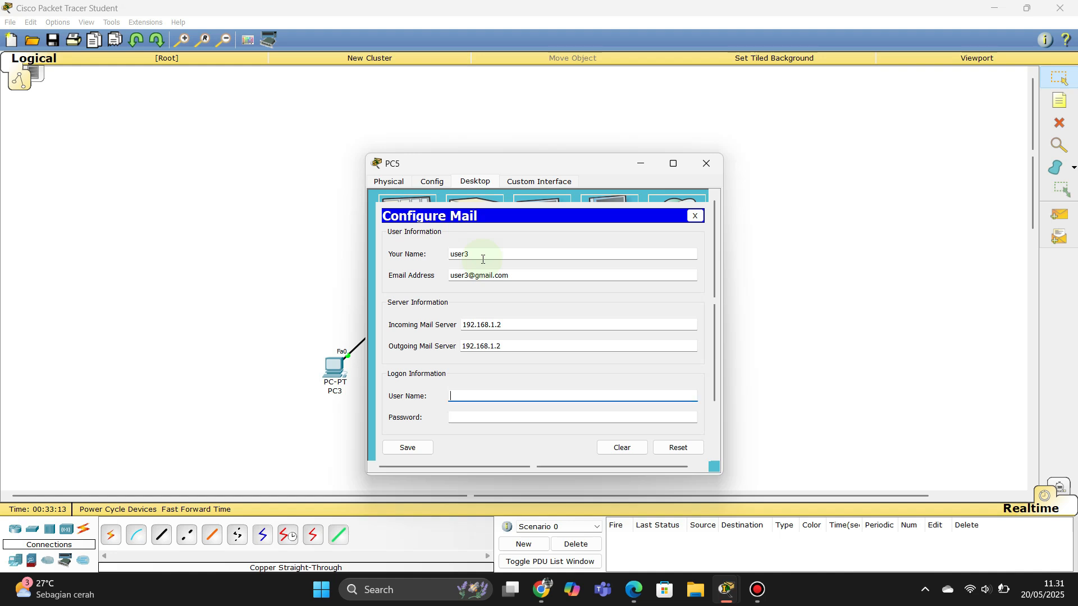
pyautogui.write('user3')
pyautogui.press('BackSpace')
pyautogui.press('BackSpace')
pyautogui.press('BackSpace')
pyautogui.press('BackSpace')
pyautogui.press('BackSpace')
pyautogui.write('user3')
pyautogui.press('Tab')
pyautogui.write('***')
pyautogui.click(409, 448)
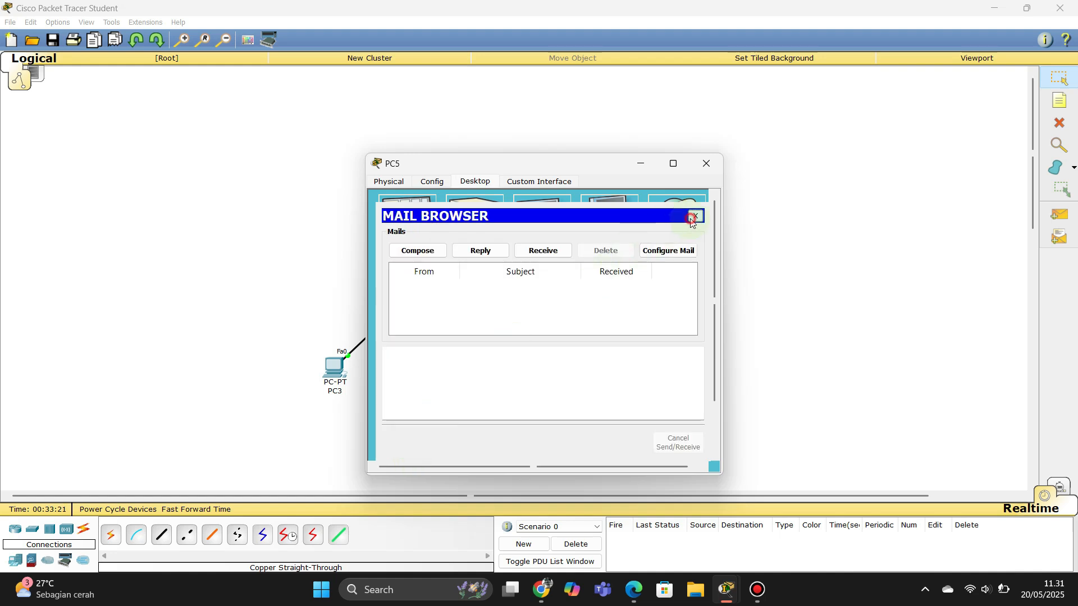
# Step: From PC5, send the first mail account an email titled 'hello' reading 'hello my friend'
pyautogui.click(695, 216)
pyautogui.click(407, 384)
pyautogui.click(435, 250)
pyautogui.click(469, 235)
pyautogui.write('user')
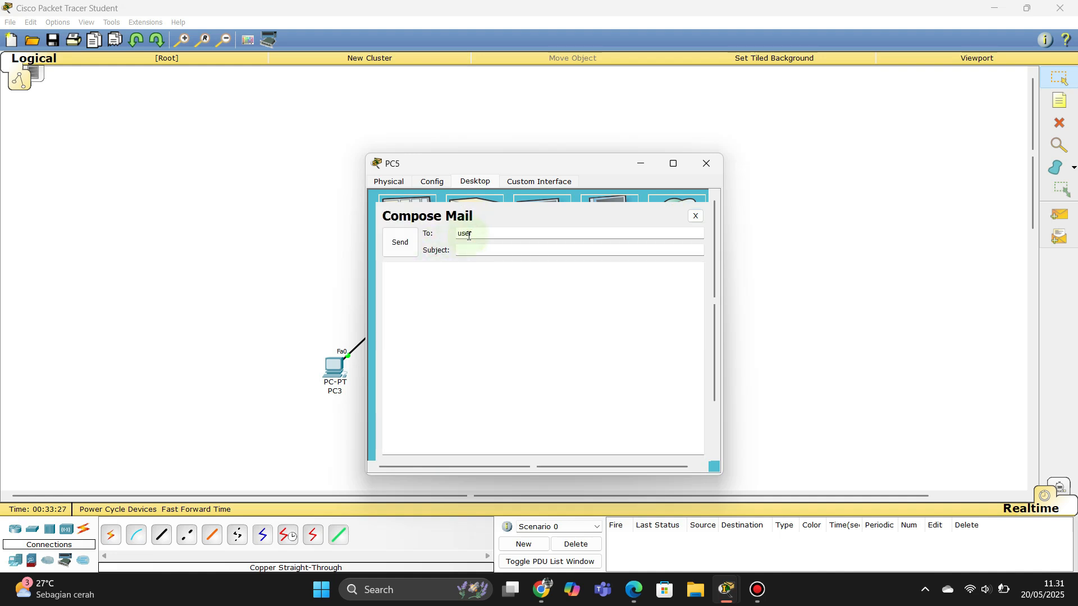
pyautogui.write('1@gmail.com')
pyautogui.press('Tab')
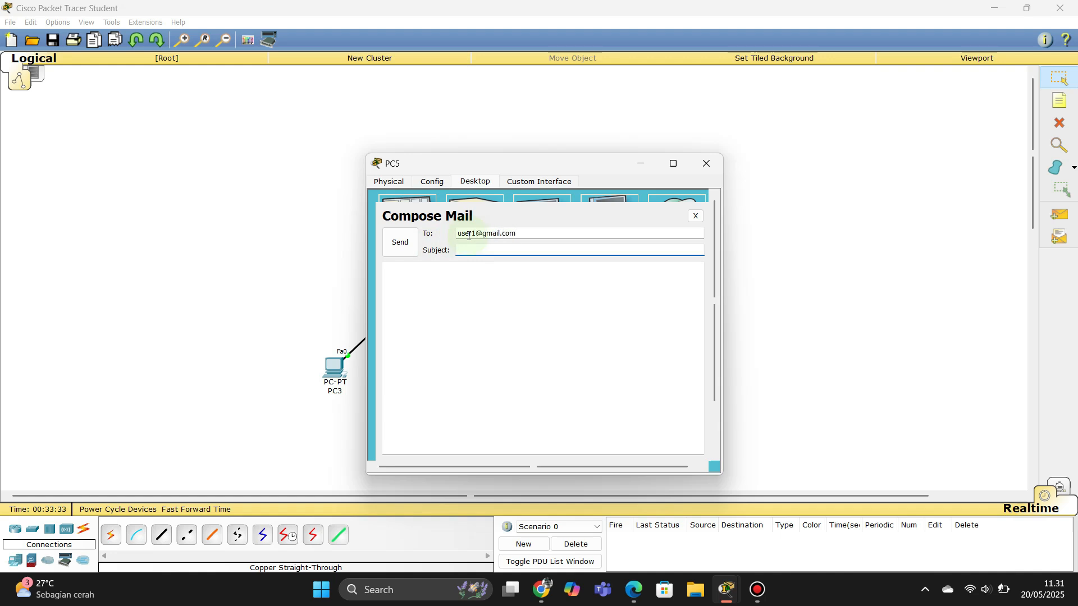
pyautogui.write('hello')
pyautogui.press('Tab')
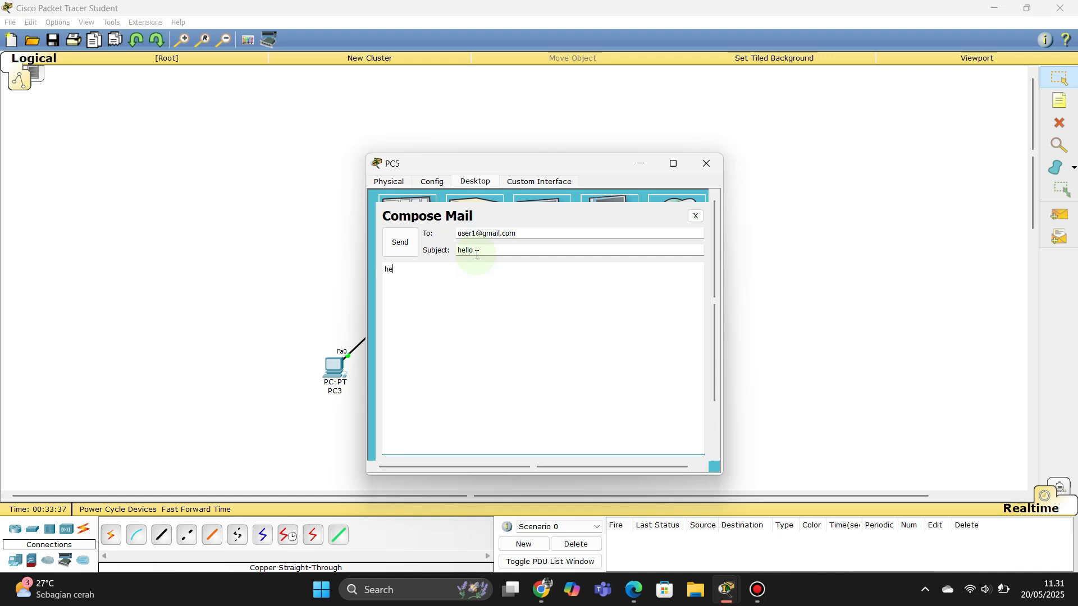
pyautogui.write('hello my friend')
pyautogui.click(401, 242)
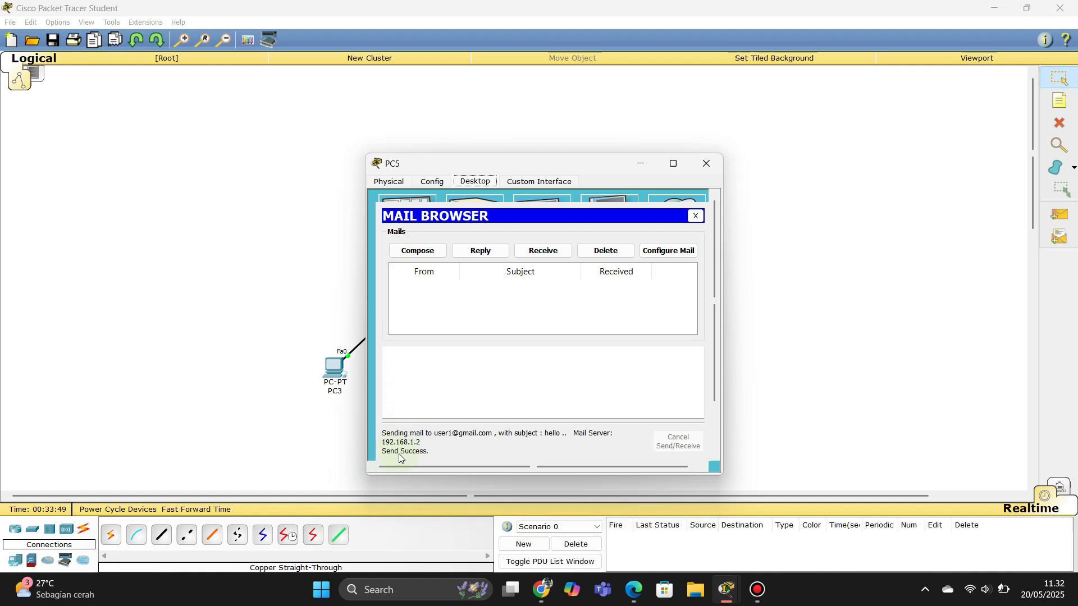
# Step: On PC3, fetch new mail and open PC5's 'hello' message
pyautogui.click(707, 164)
pyautogui.click(334, 368)
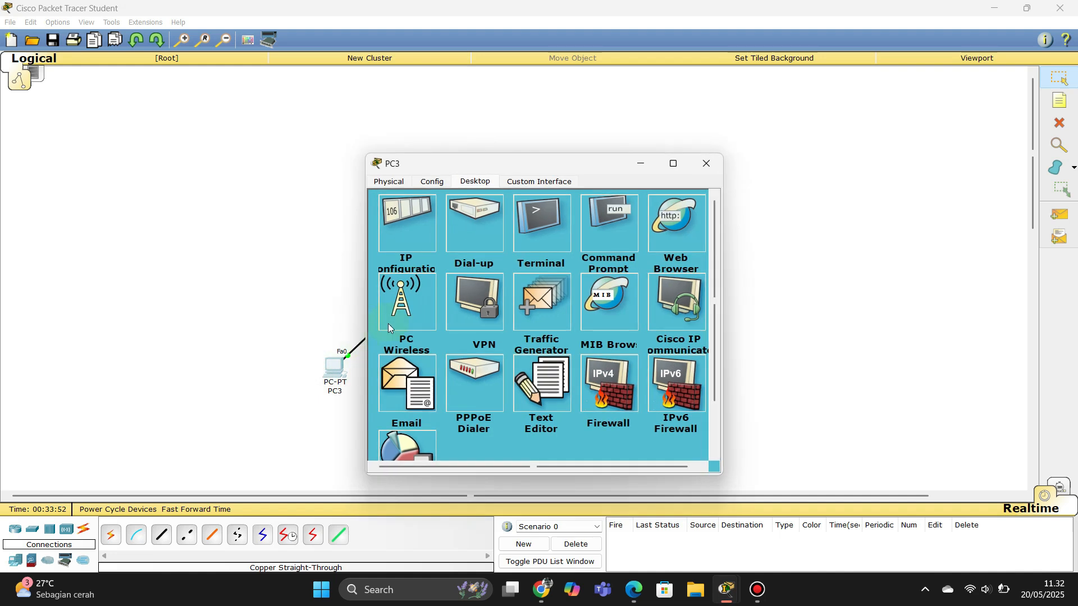
pyautogui.click(414, 368)
pyautogui.click(543, 251)
pyautogui.doubleClick(501, 289)
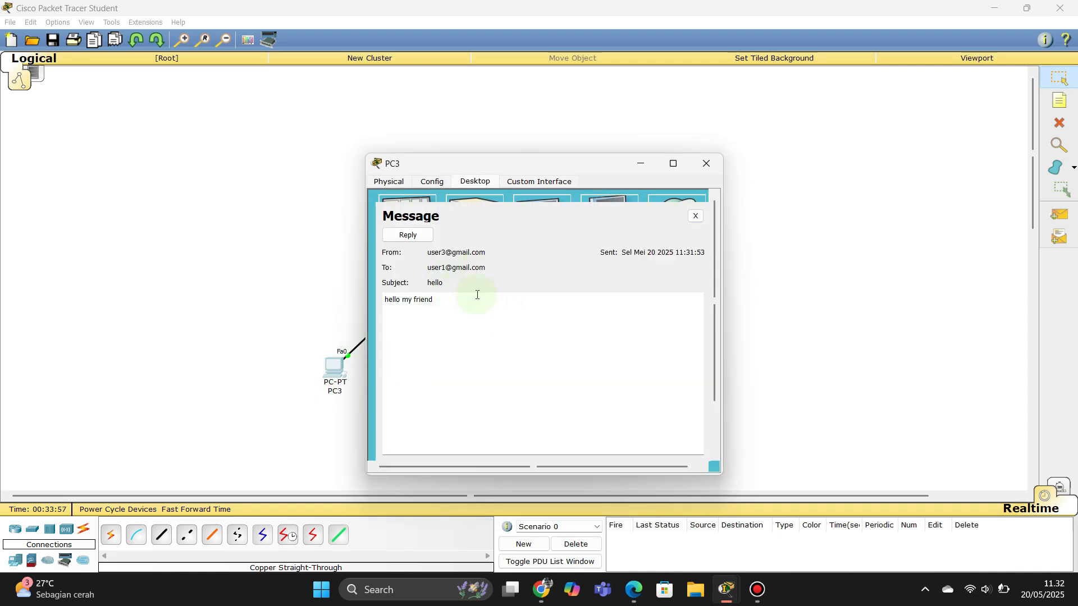
# Step: Send a 'RE: hello' reply back to PC5, then close the message and PC3
pyautogui.click(415, 236)
pyautogui.click(449, 304)
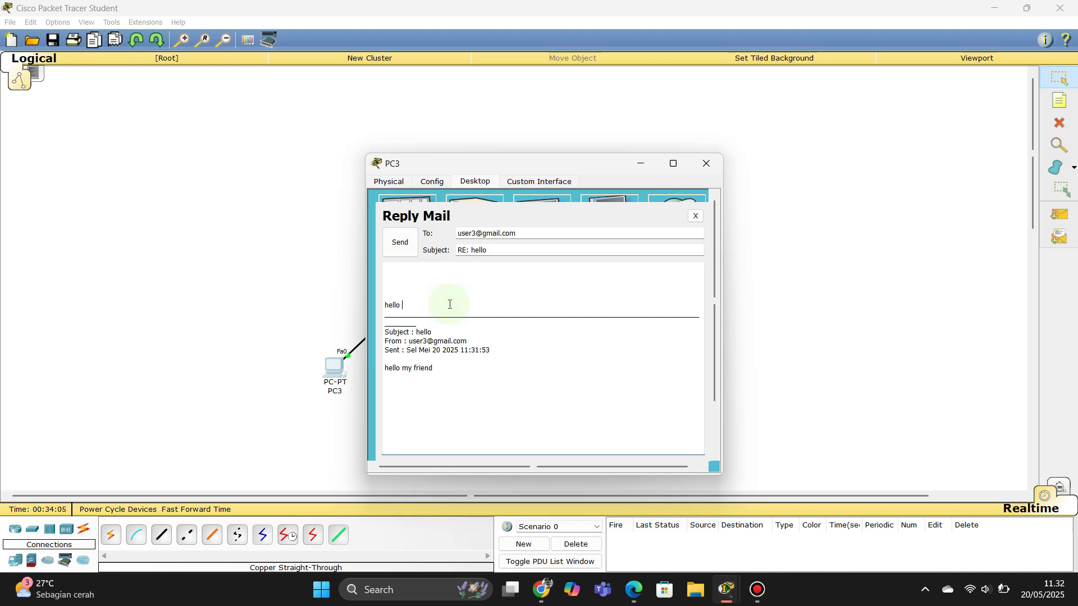
pyautogui.write('hello my frien')
pyautogui.click(408, 243)
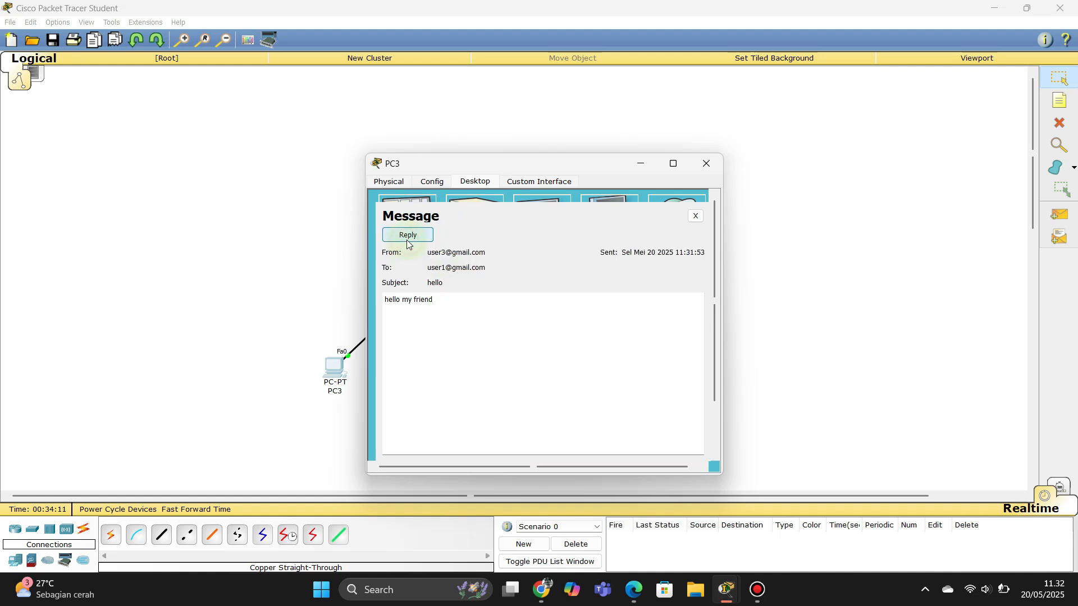
pyautogui.click(696, 216)
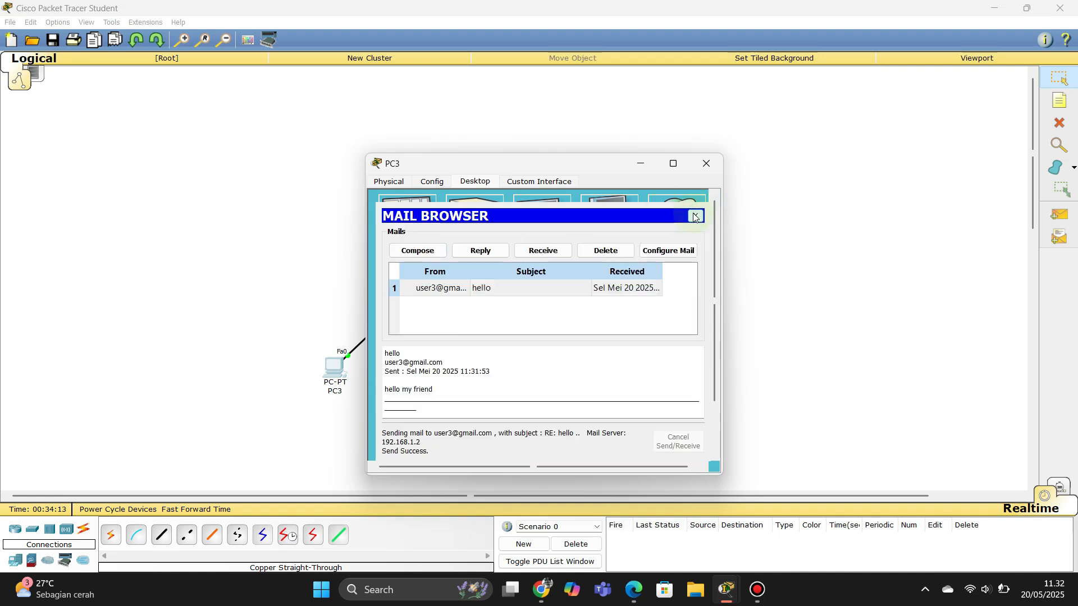
pyautogui.click(704, 166)
# Step: On PC5, fetch mail and open PC3's 'RE: hello' reply, then close it and PC5
pyautogui.click(466, 370)
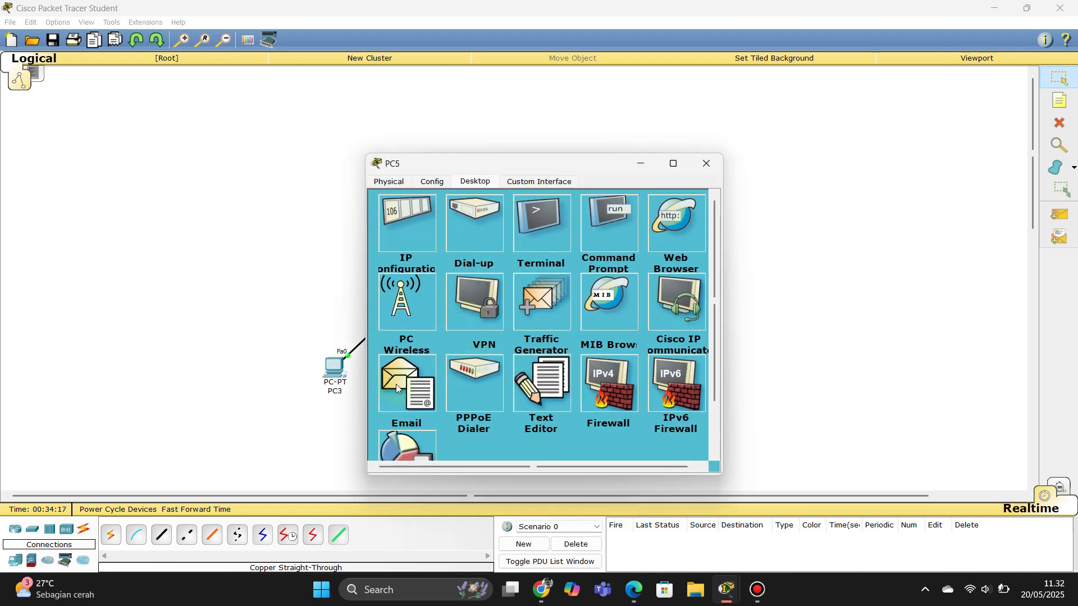
pyautogui.click(398, 382)
pyautogui.click(528, 251)
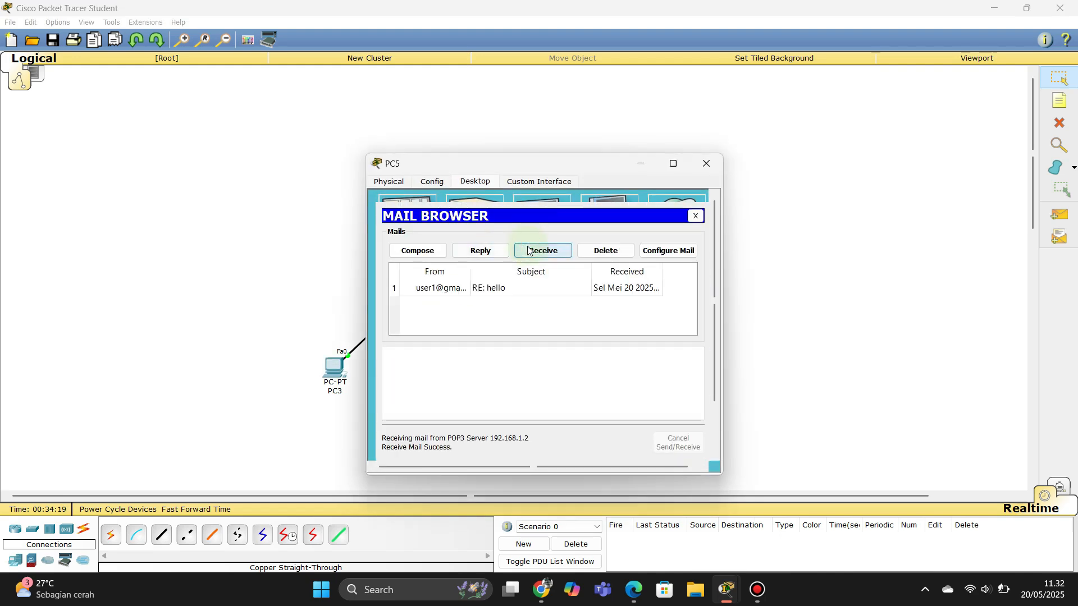
pyautogui.doubleClick(504, 287)
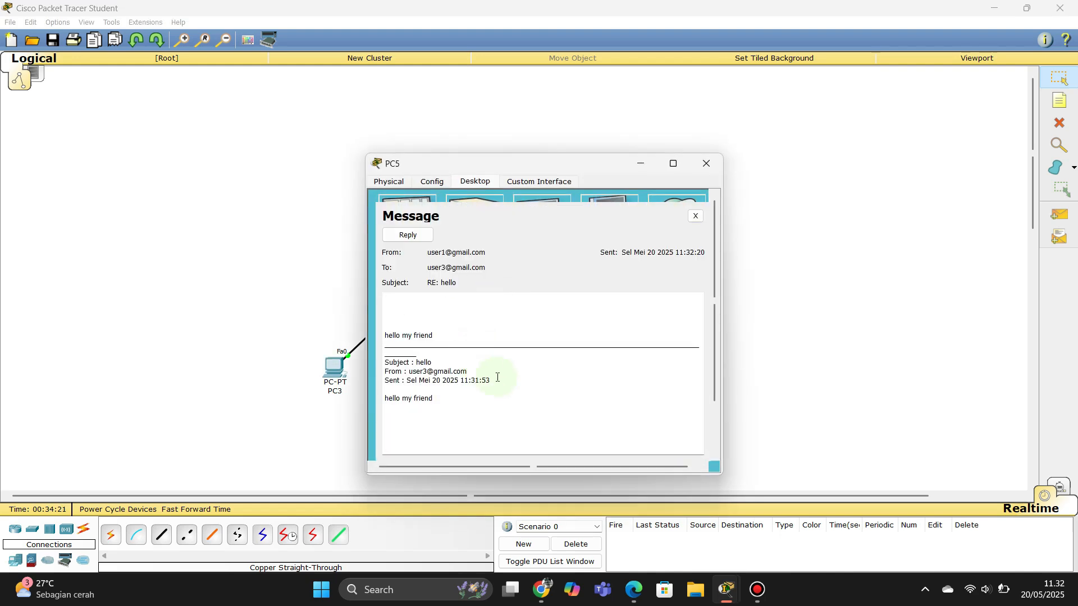
pyautogui.click(694, 216)
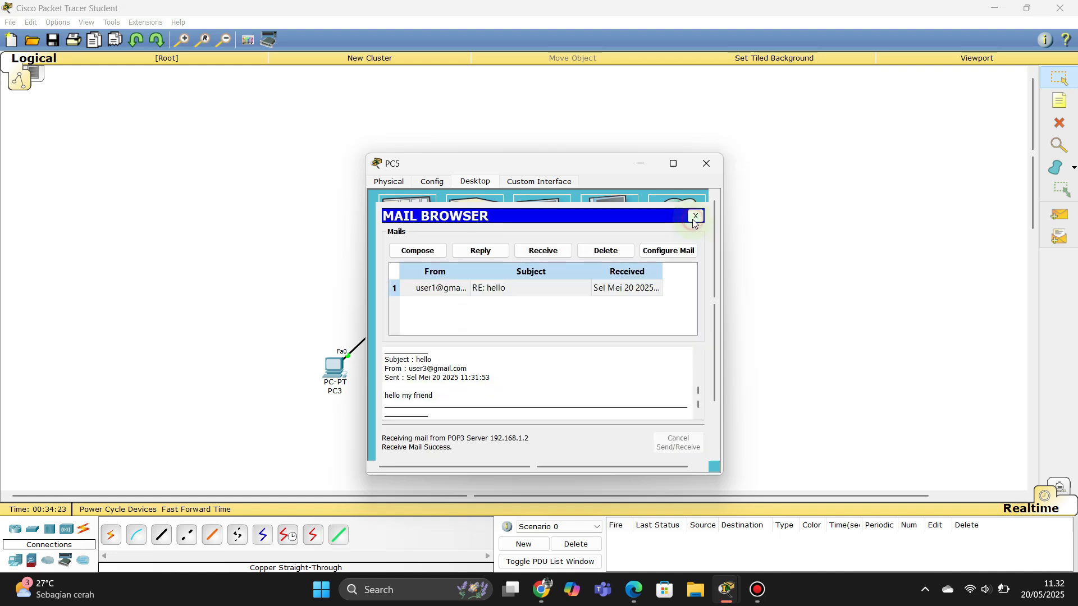
pyautogui.click(706, 163)
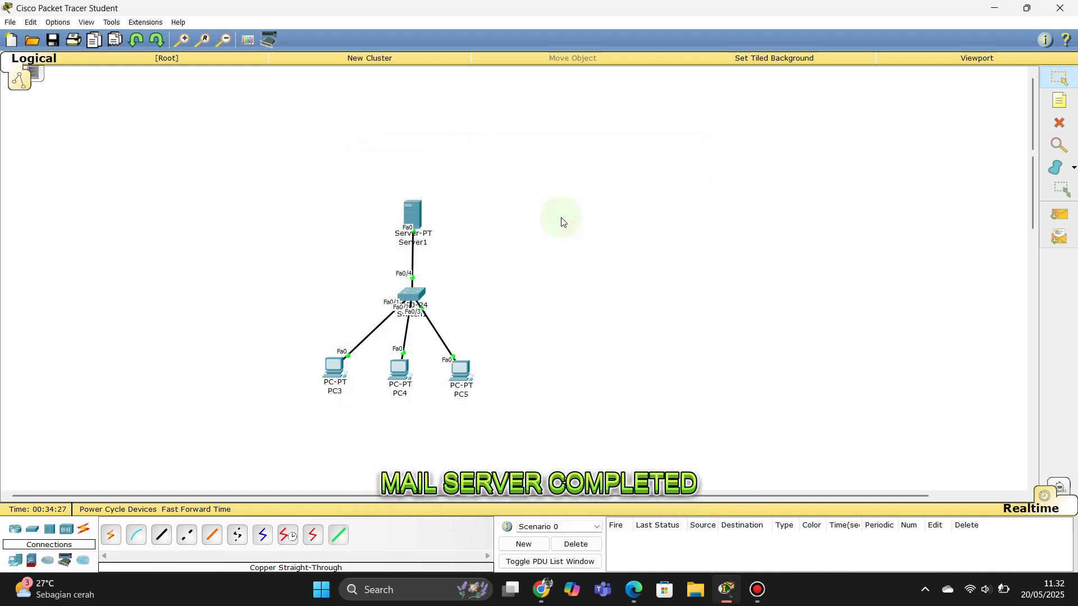